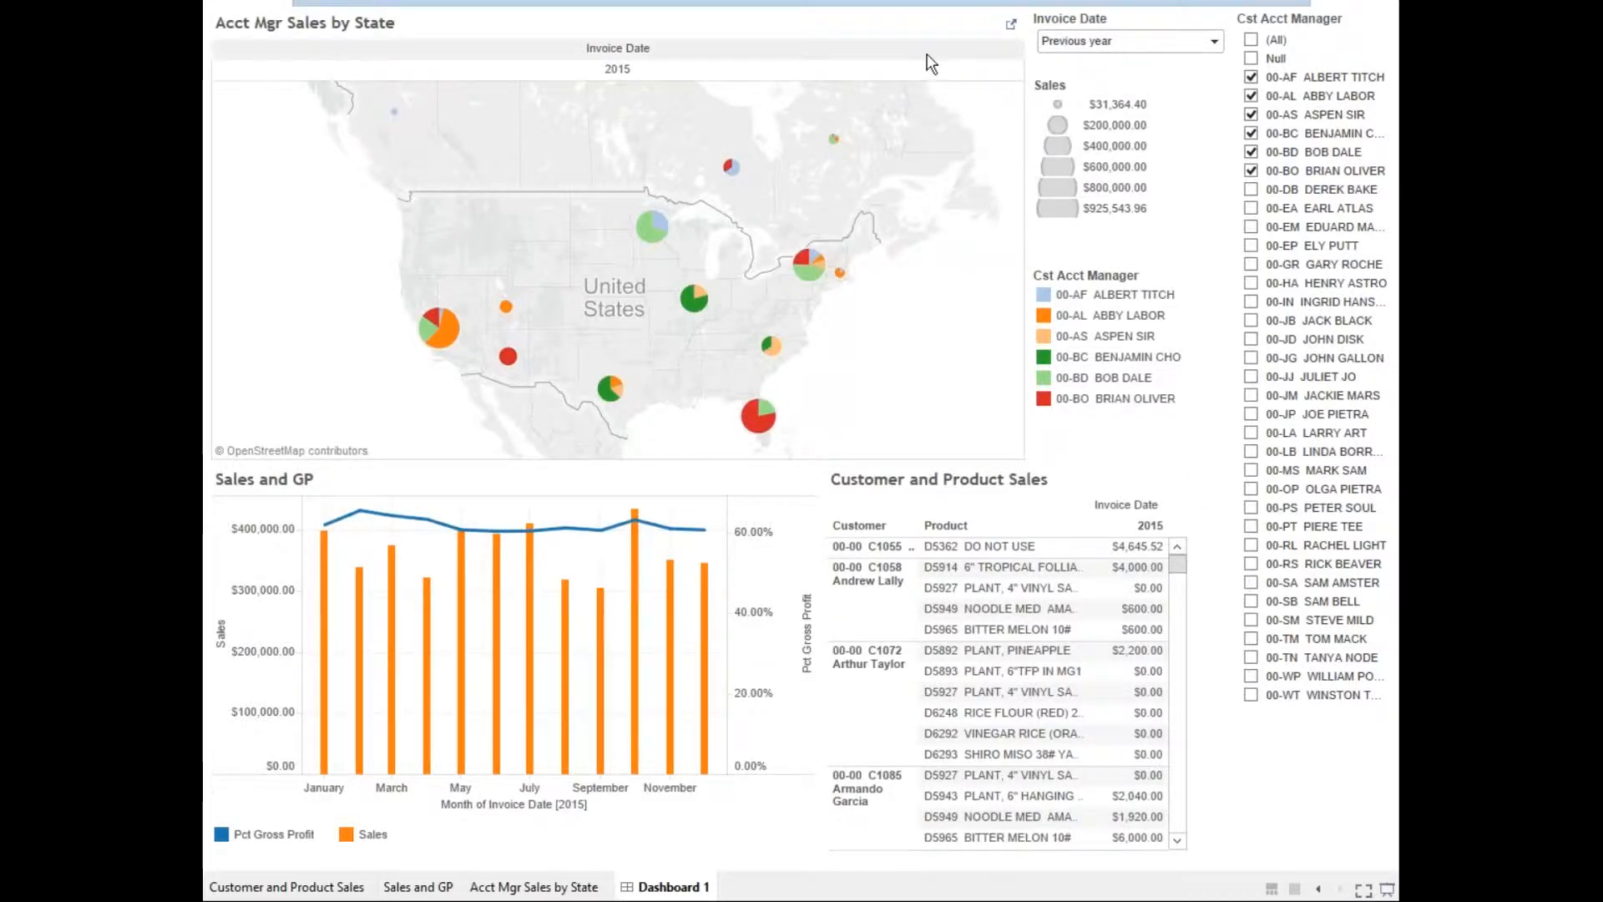
Leave presentation mode and close the current workbook without saving its changes.
key("Escape")
left_click(1373, 13)
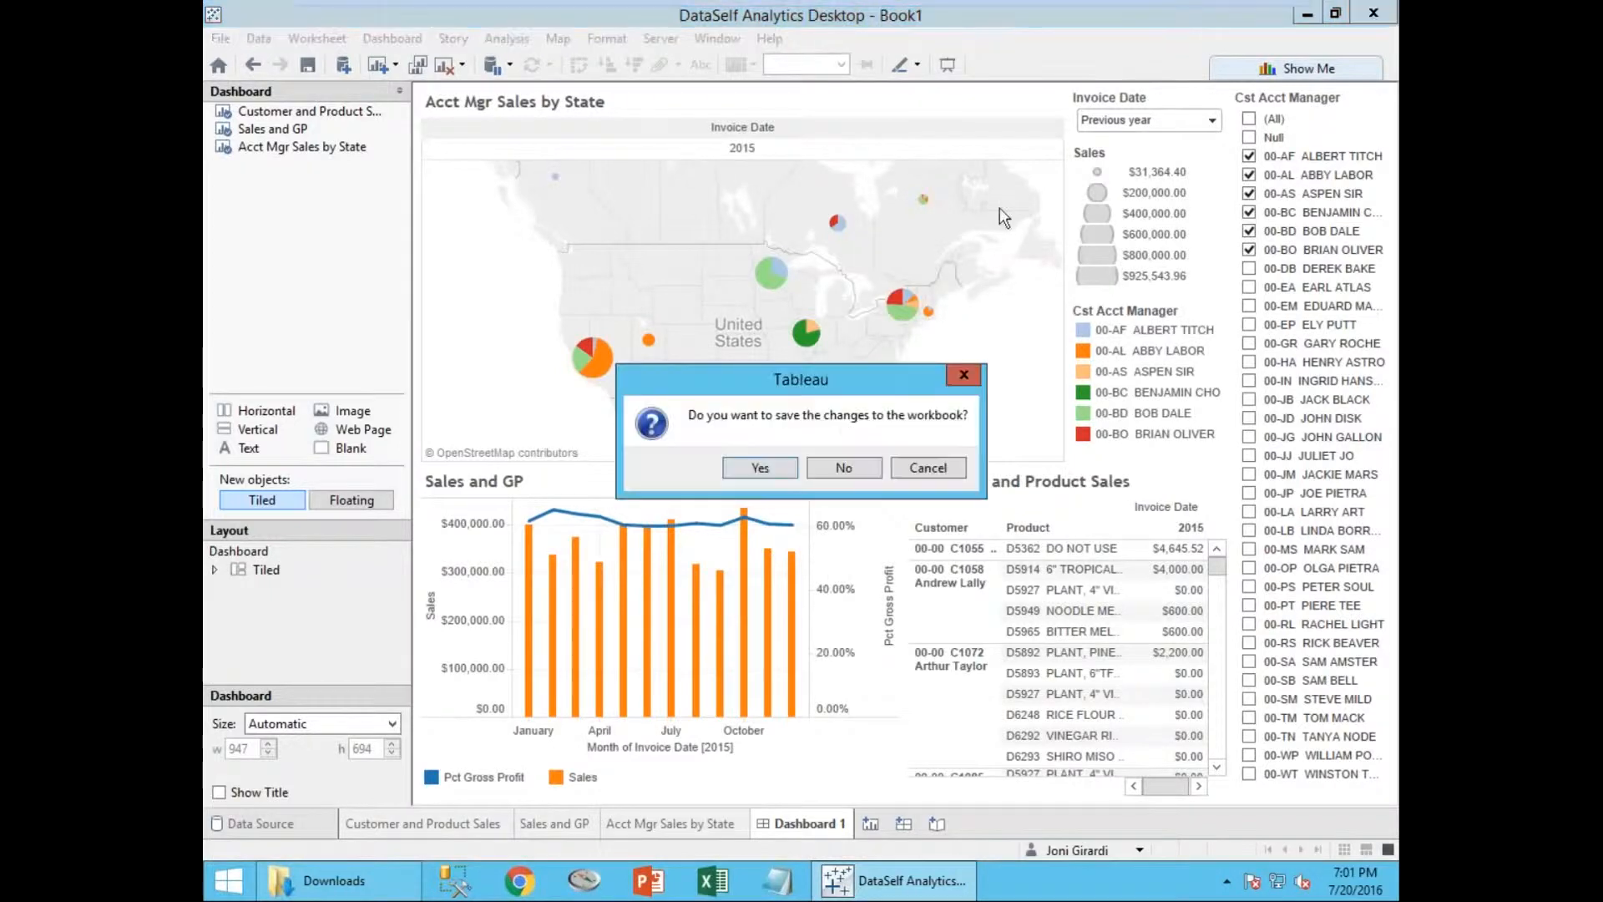
left_click(844, 467)
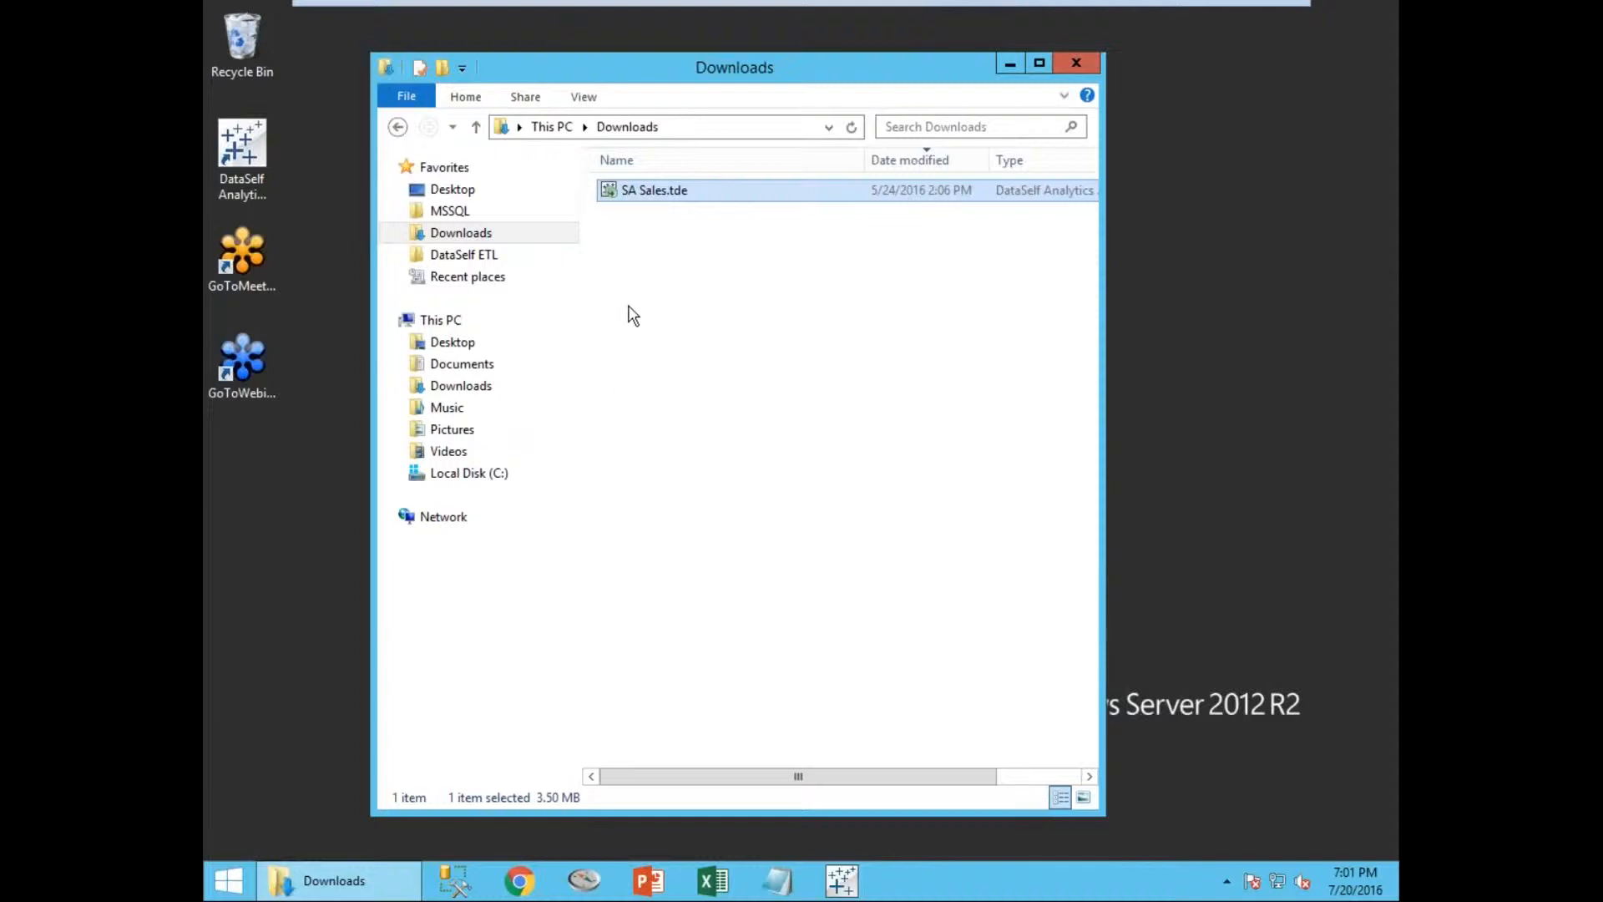
Open the SA Sales.tde extract from the Downloads folder and go to the blank Sheet 1.
double_click(610, 193)
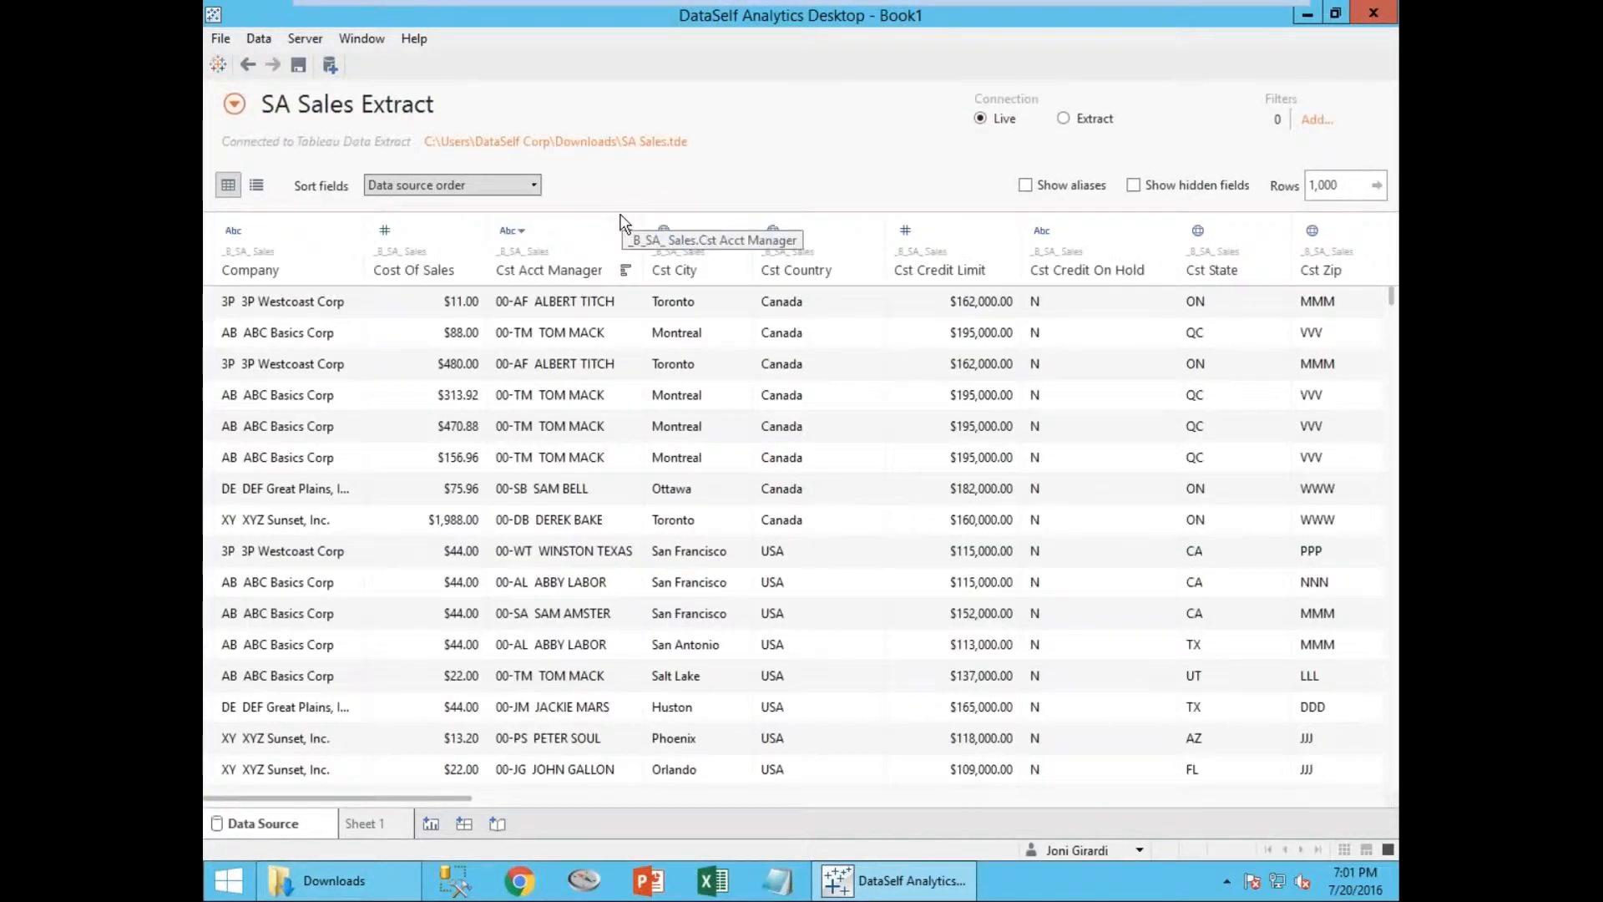
left_click(372, 827)
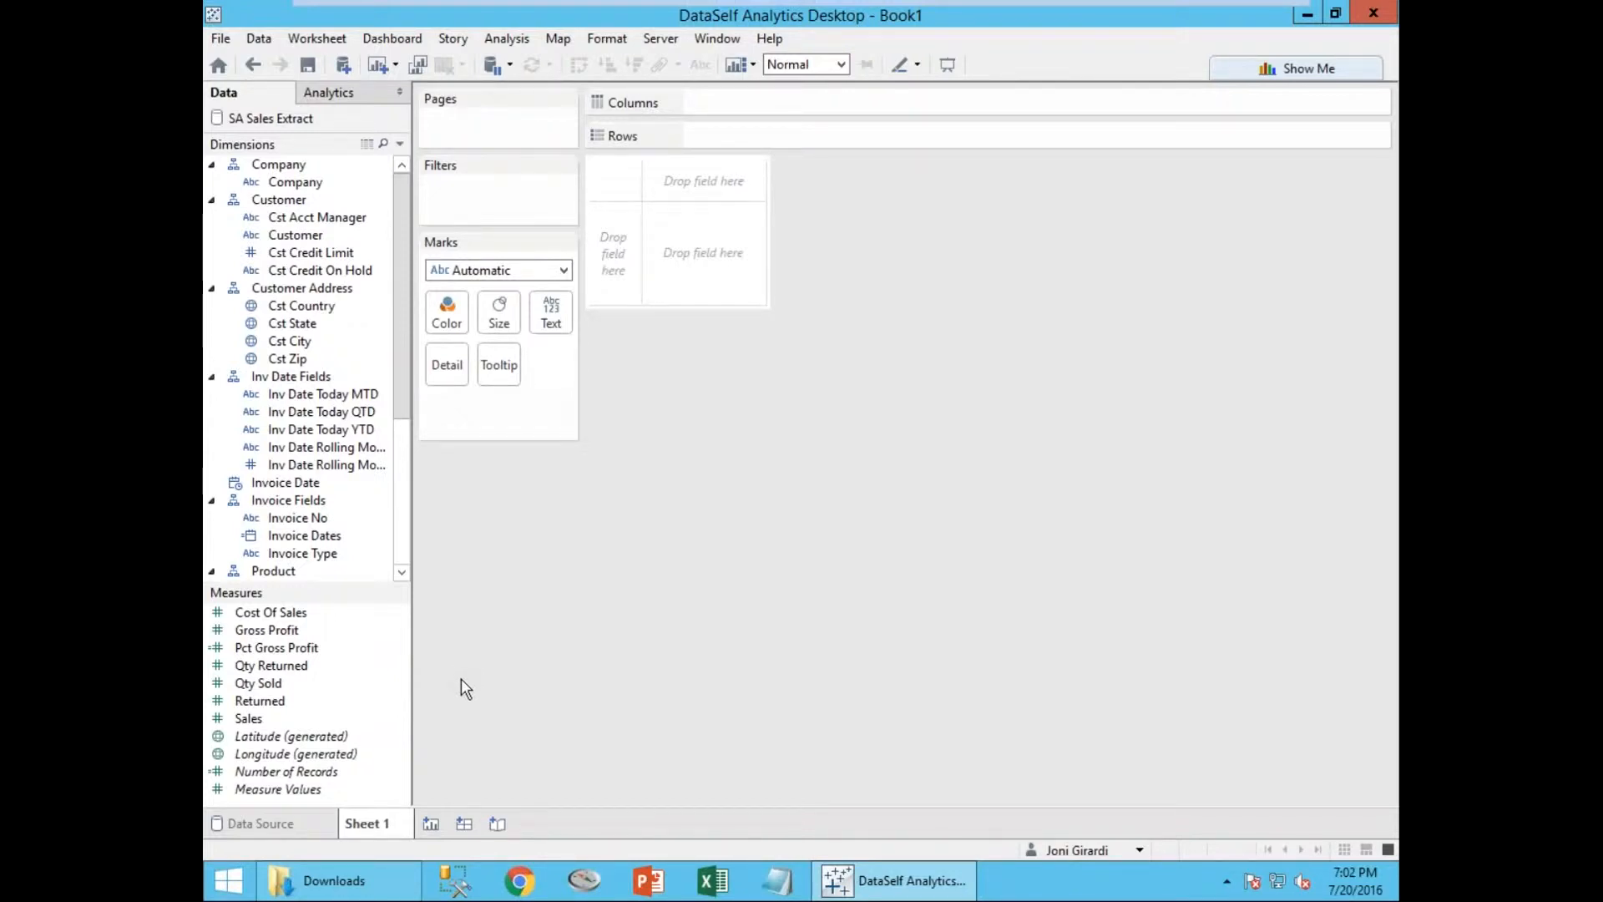
Build a text table of Sales with Customer as rows and the Invoice Date year as columns.
left_click(298, 240)
left_click_drag(298, 240, 615, 254)
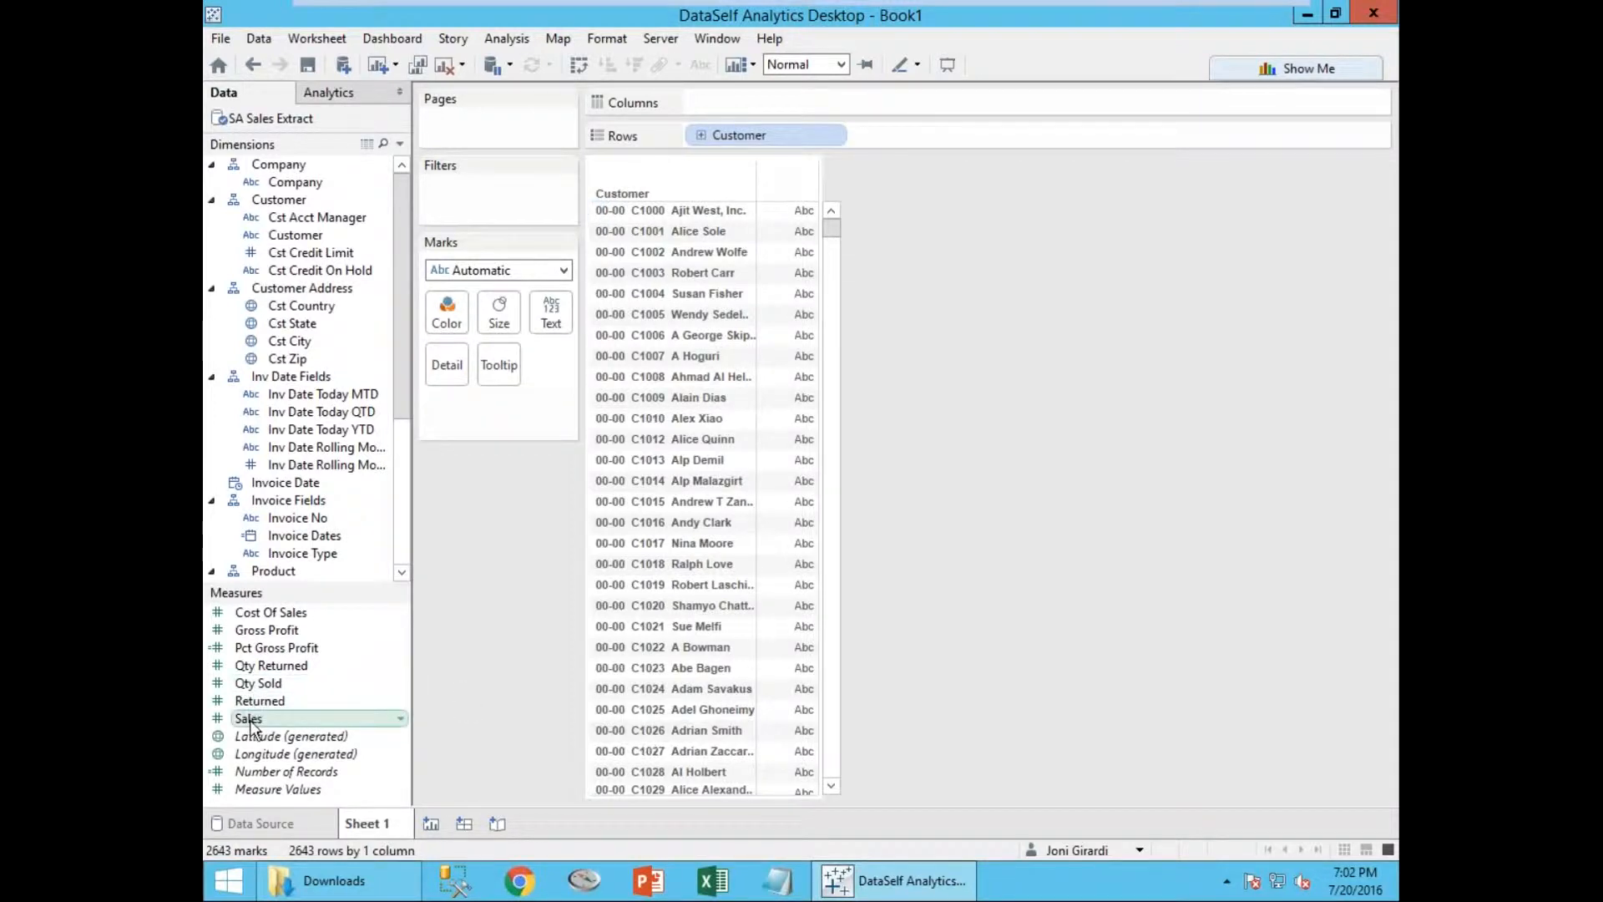
left_click_drag(250, 723, 793, 381)
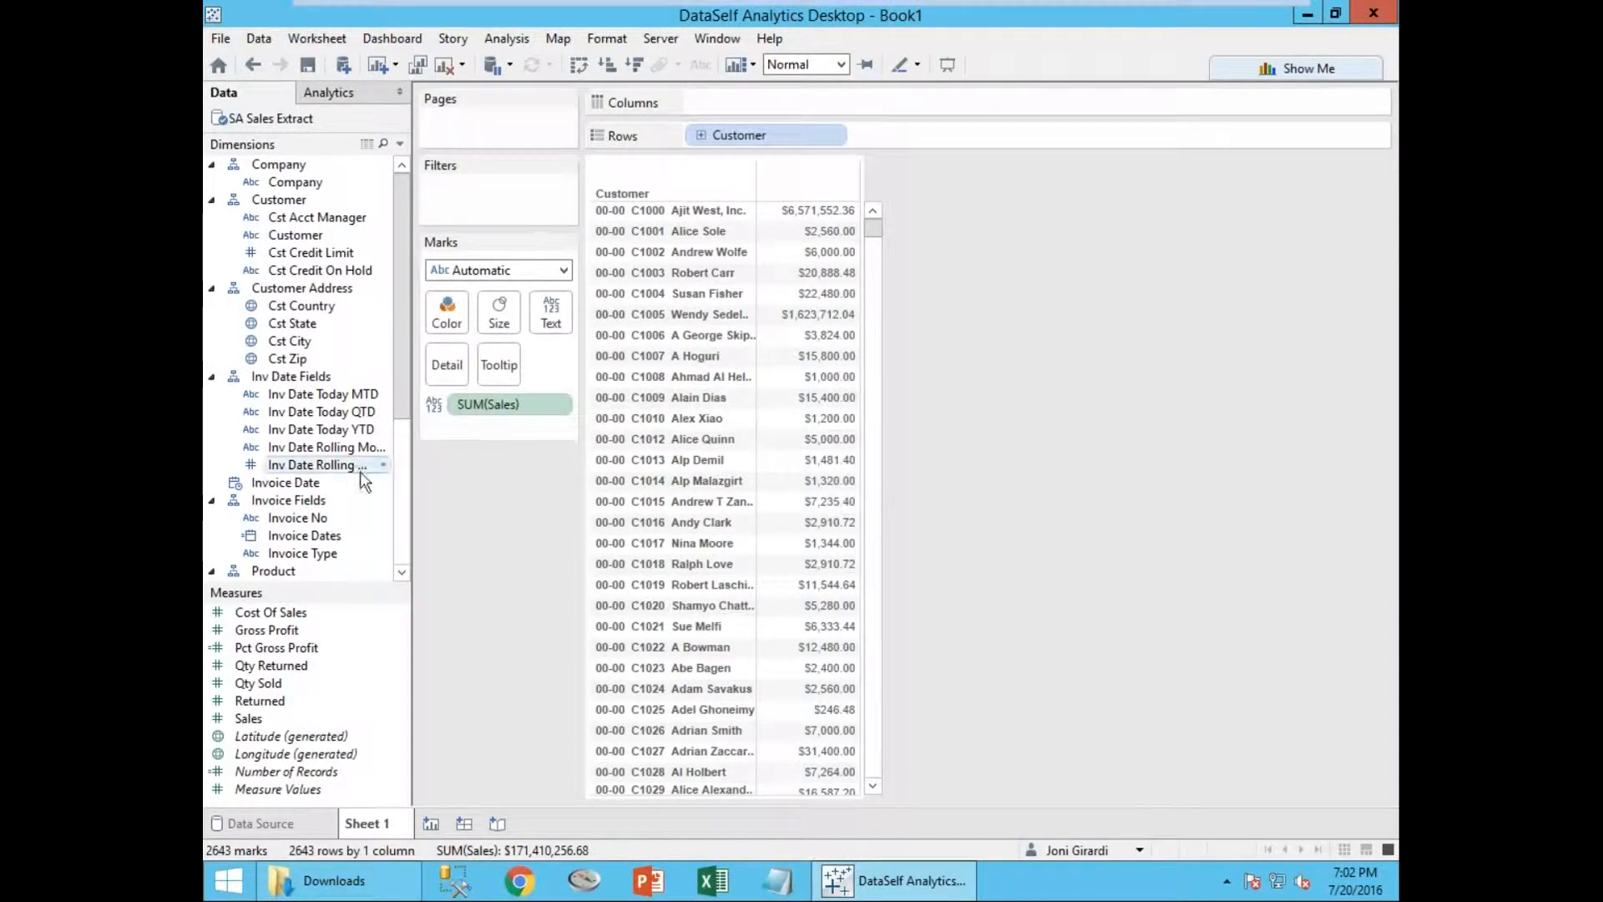
left_click_drag(278, 488, 799, 187)
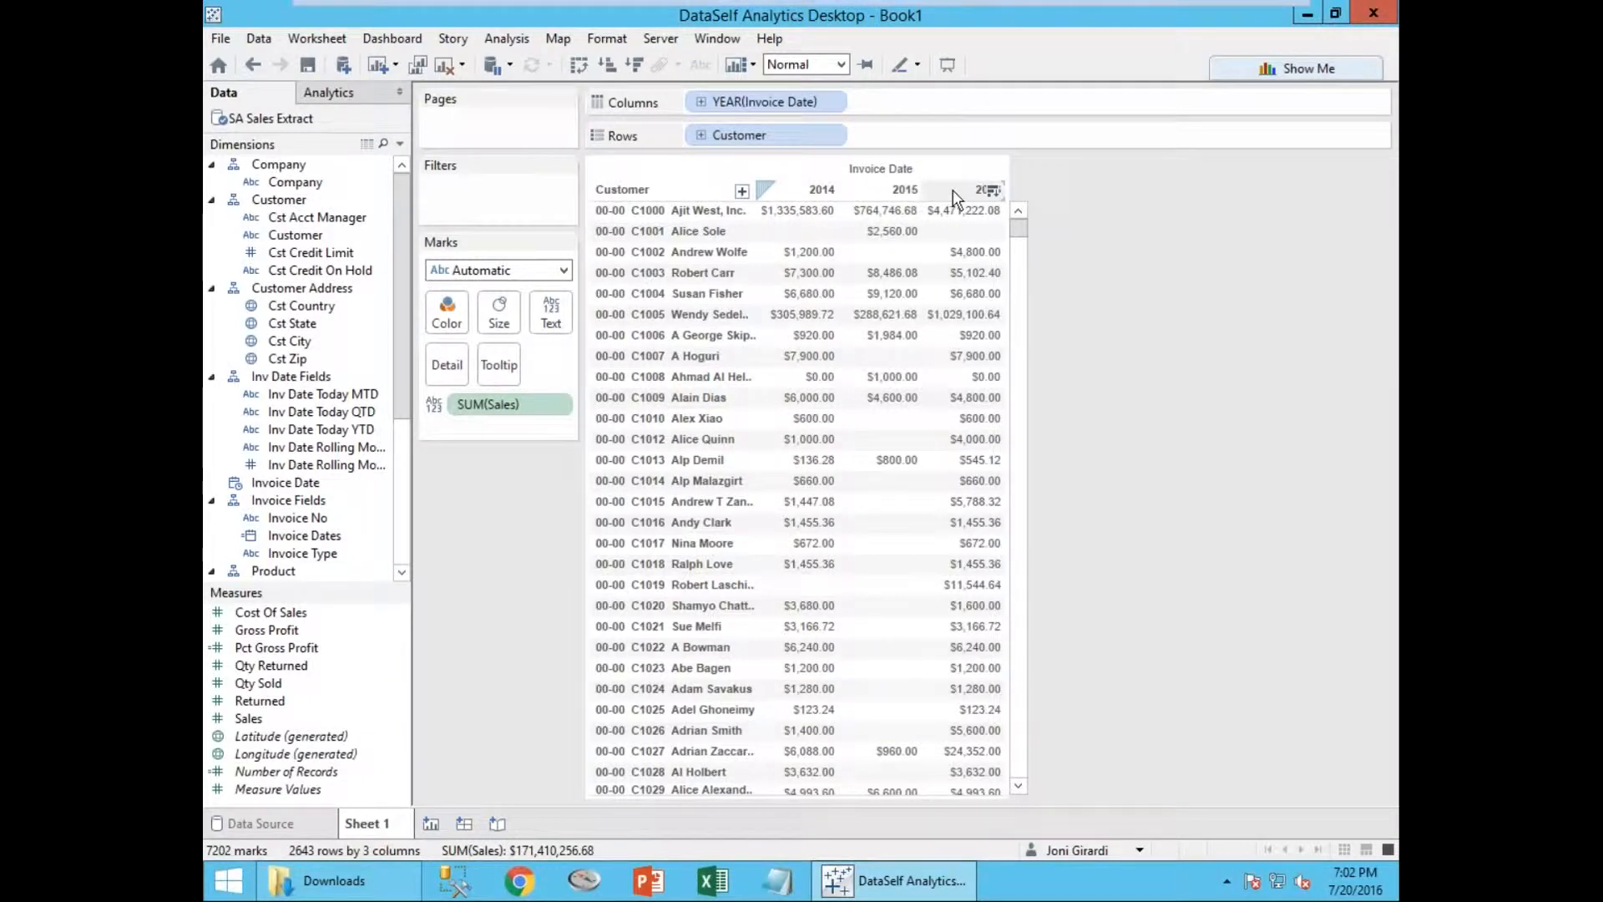
Drill the Invoice Date columns down to quarters and months, and collapse them back to years.
mouse_move(967, 430)
left_click(701, 102)
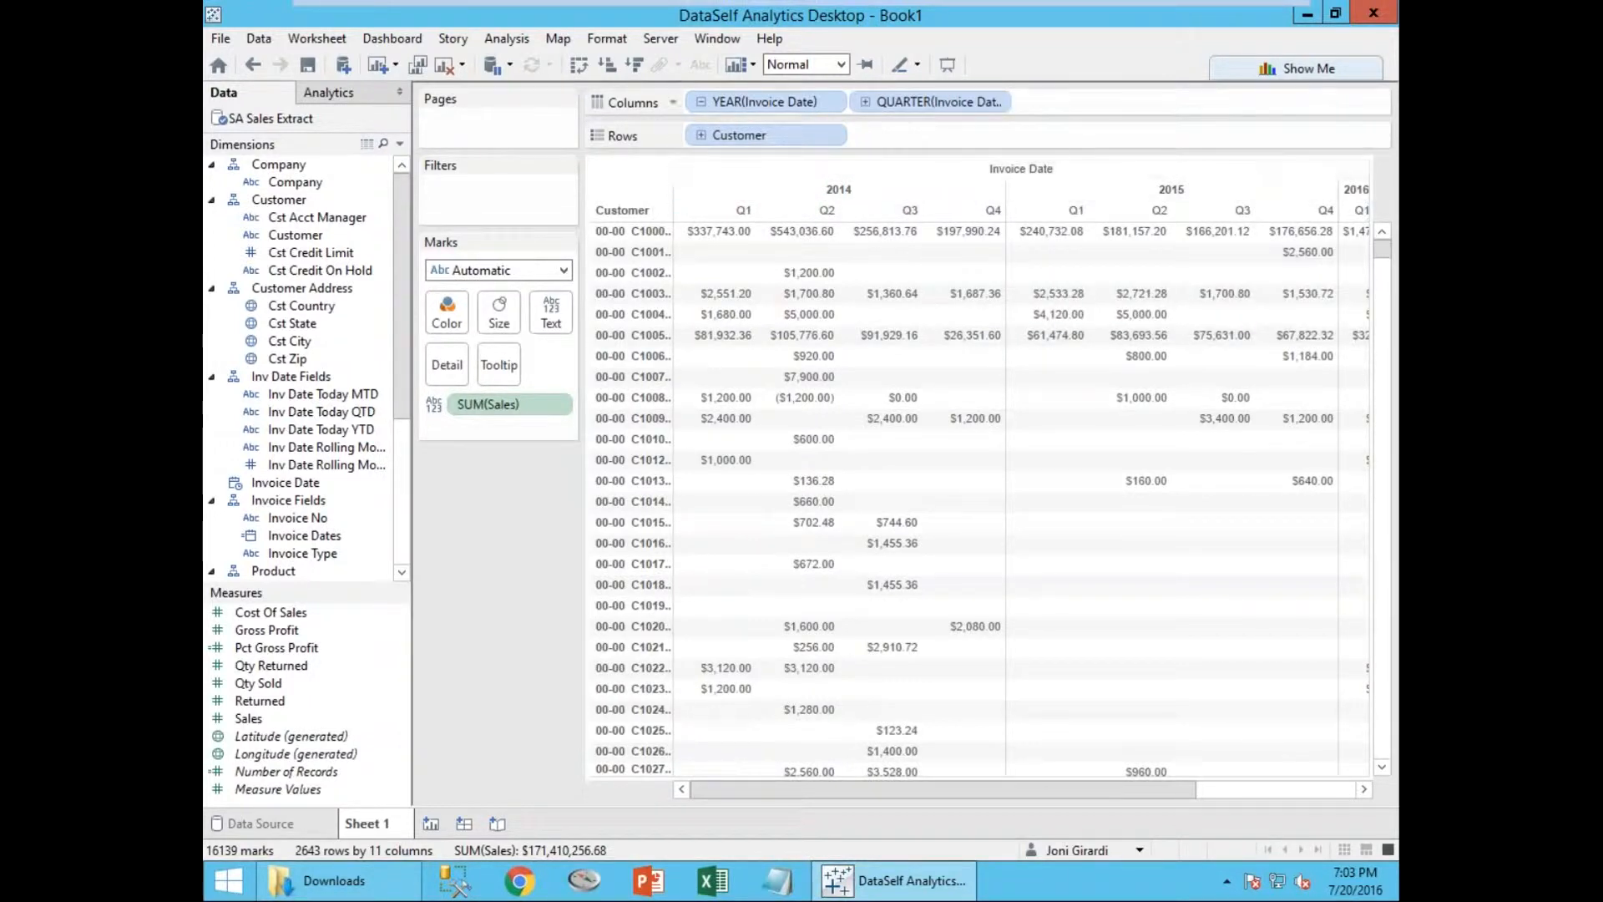
left_click(866, 102)
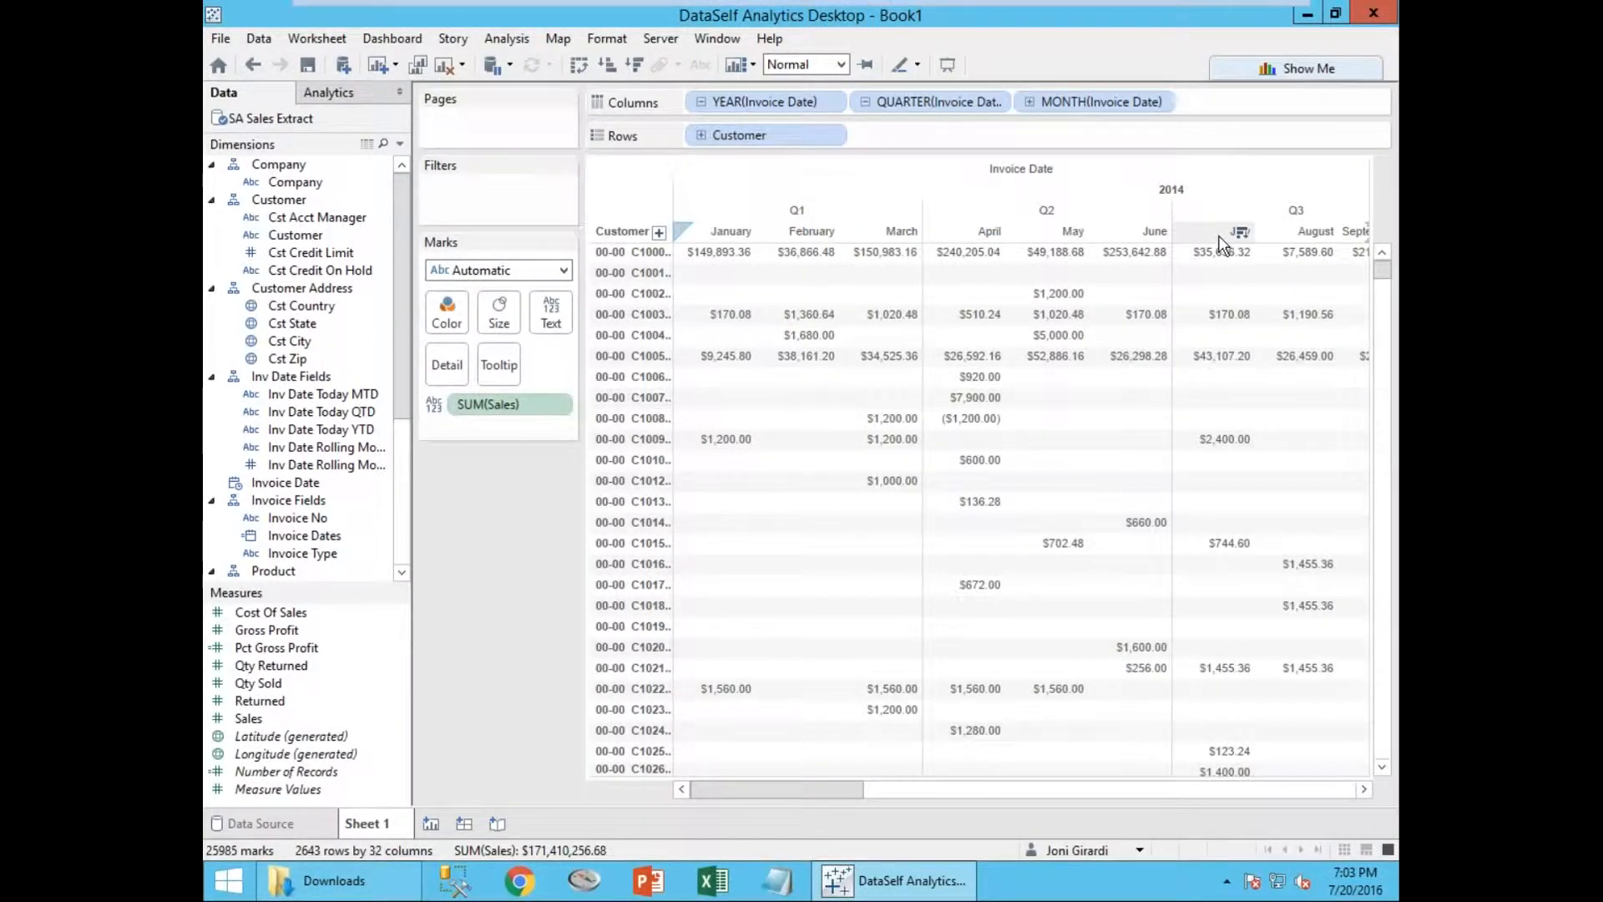
left_click(700, 102)
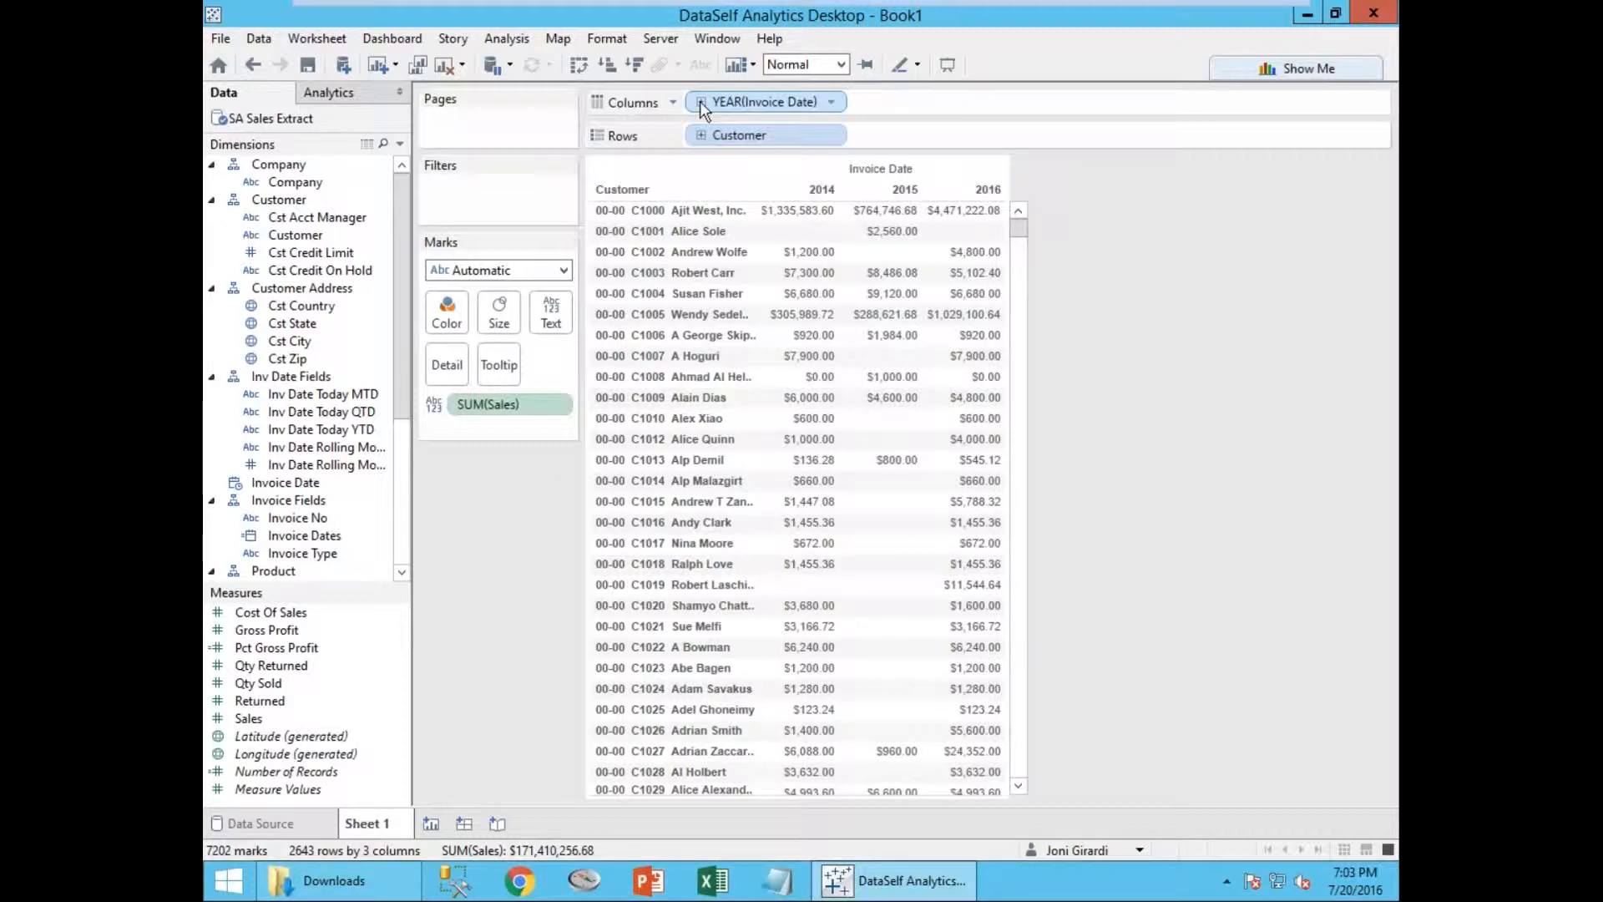
Add the Product dimension to the rows after Customer.
left_click_drag(402, 377, 402, 466)
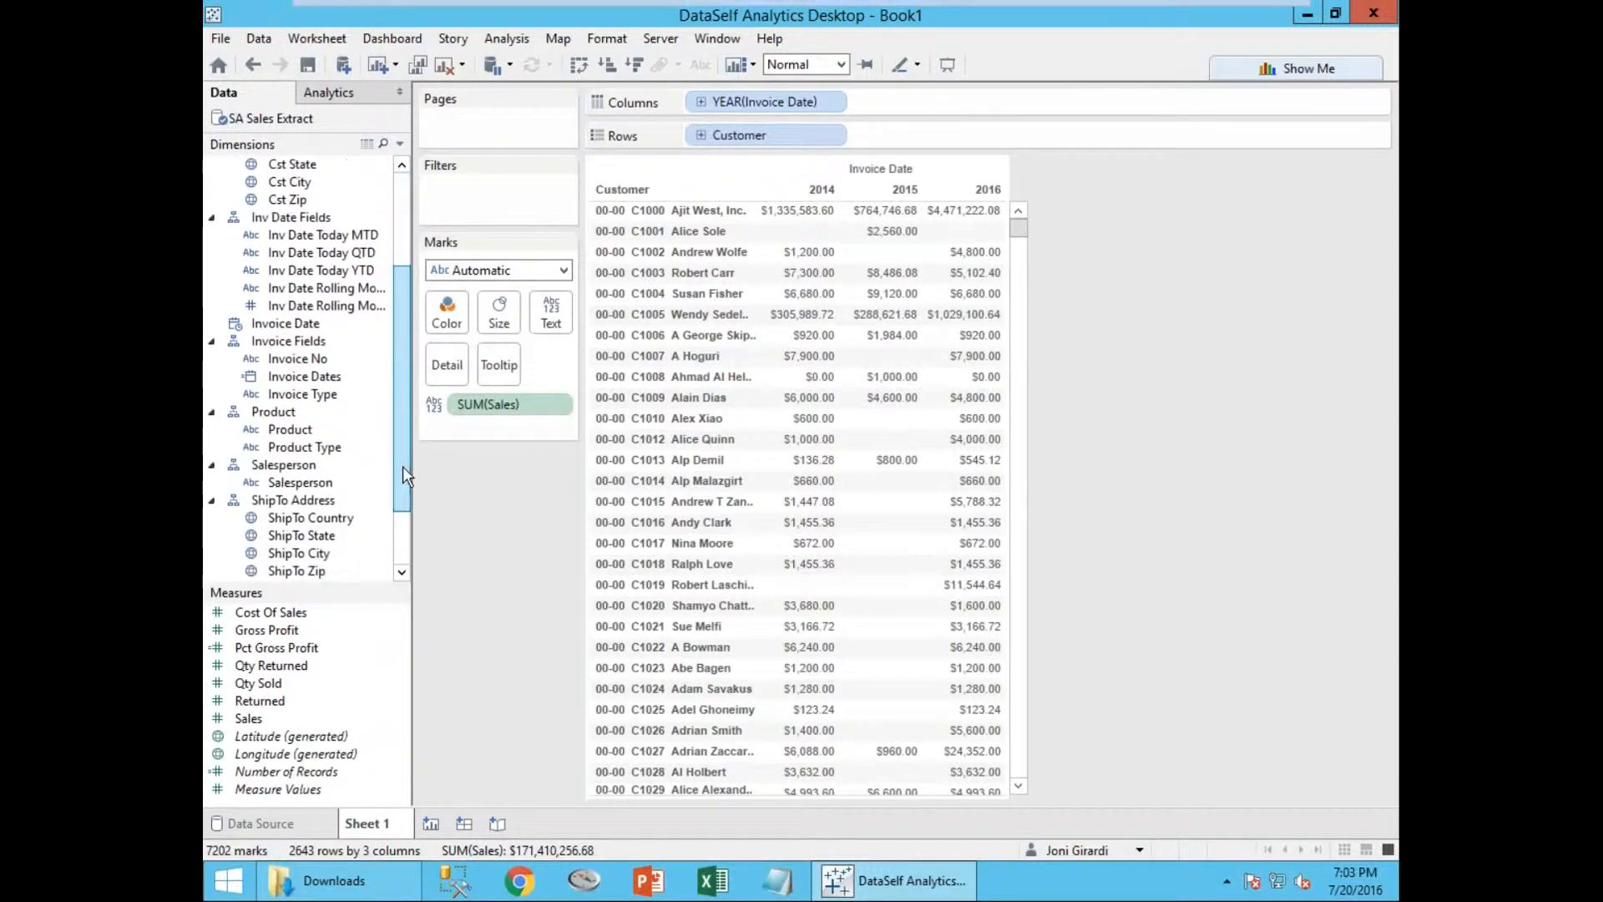
left_click(297, 432)
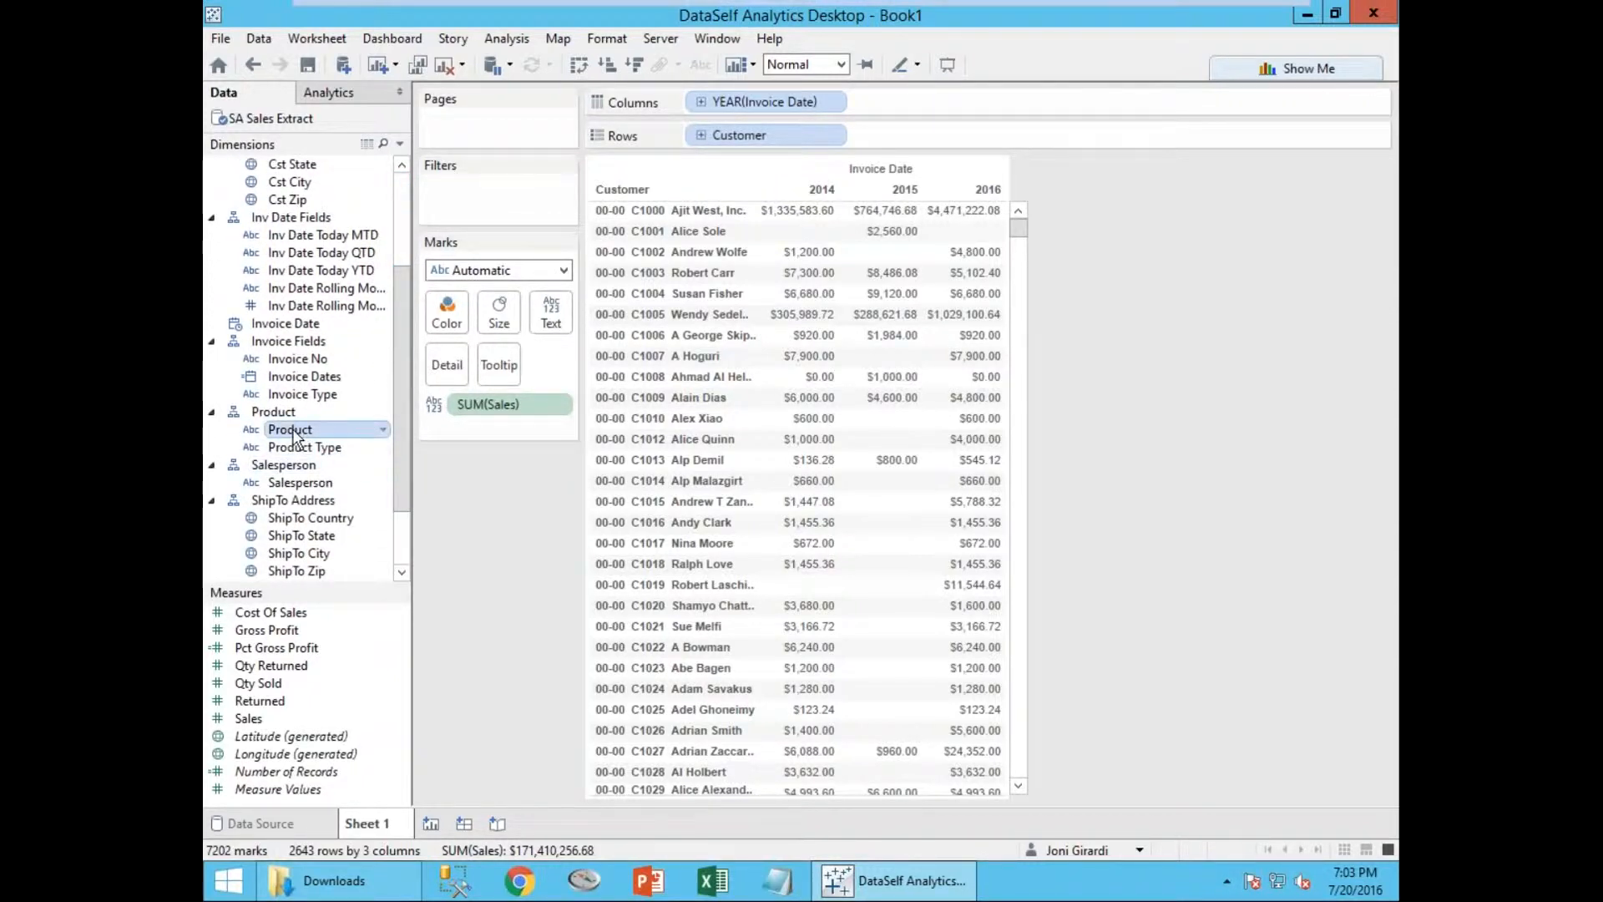
left_click(317, 428)
key("Escape")
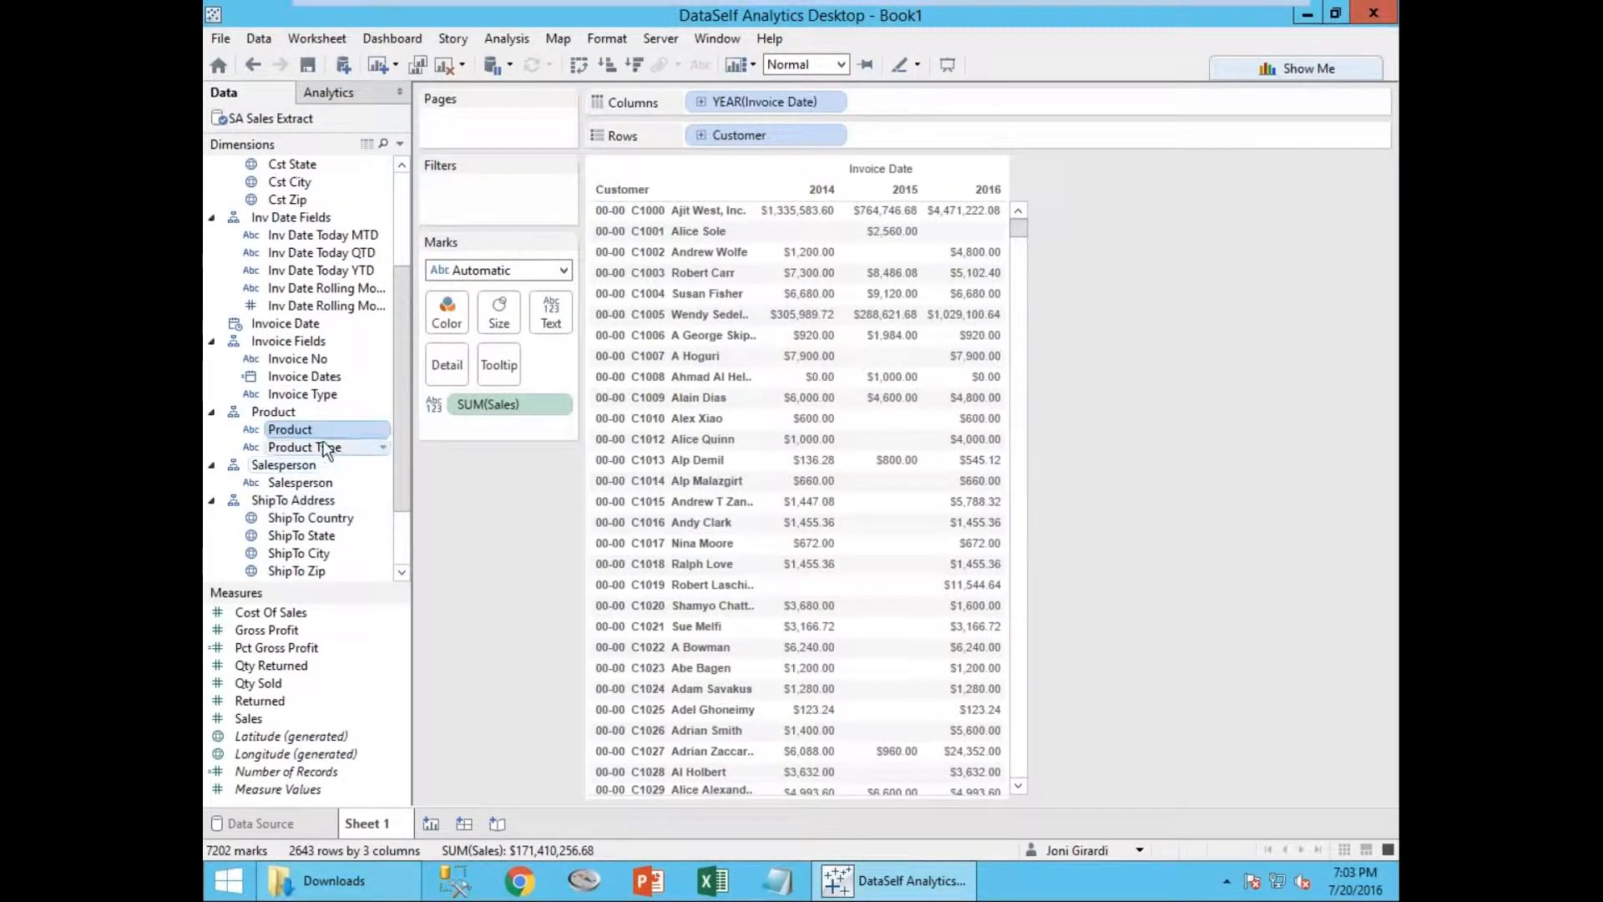
left_click_drag(304, 437, 869, 130)
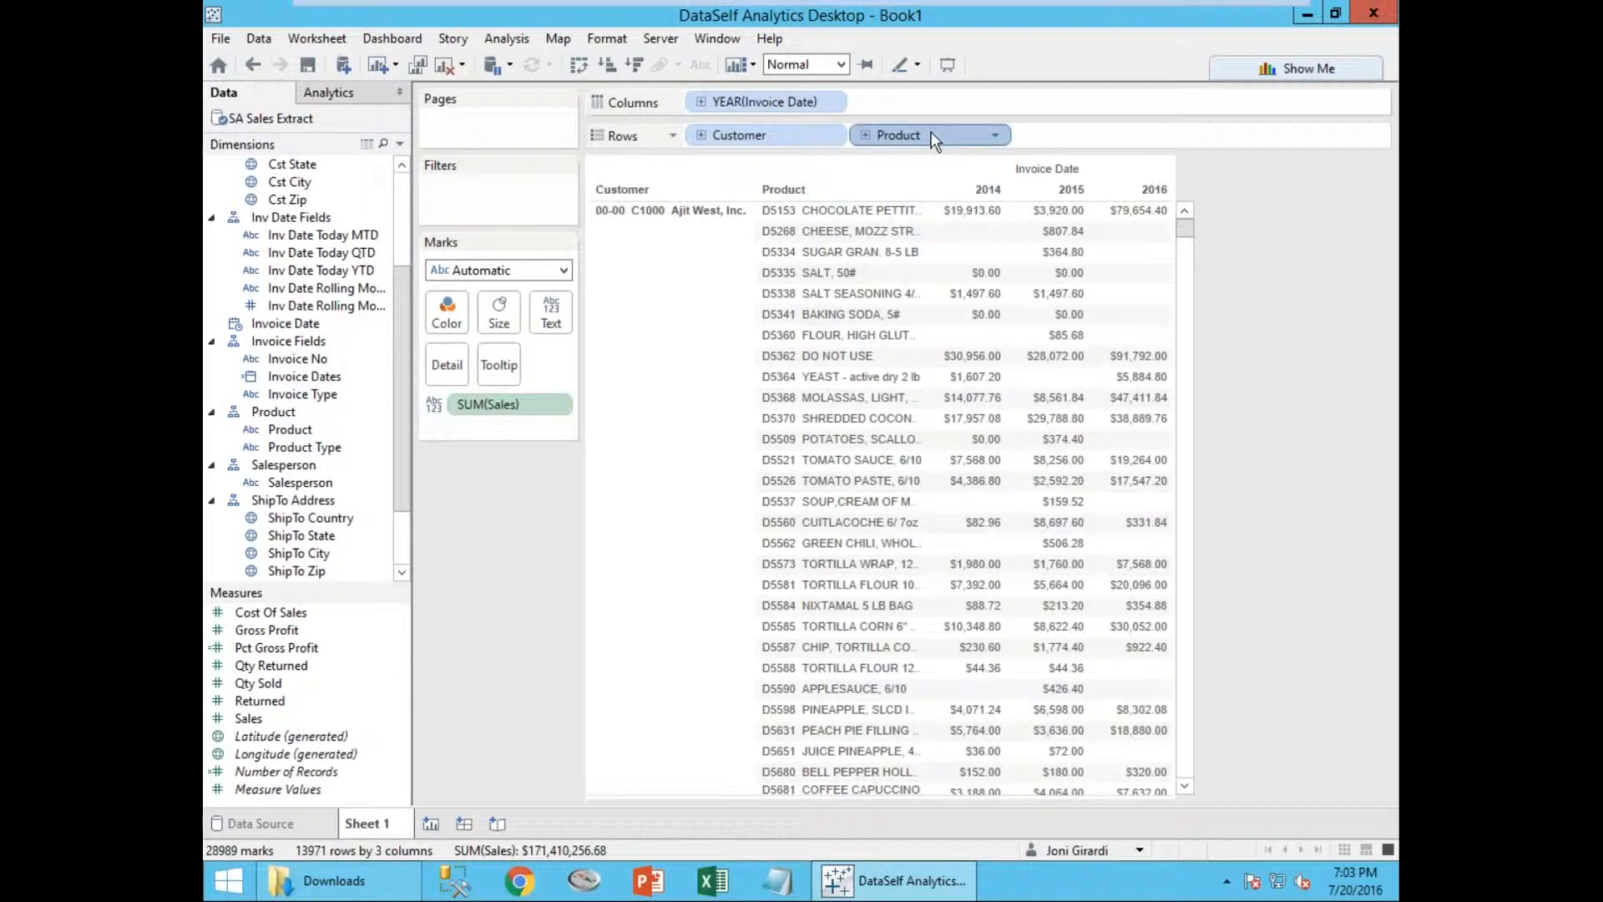
Try Product ahead of Customer in the row order and restore Customer as the first row field.
left_click_drag(930, 134, 687, 133)
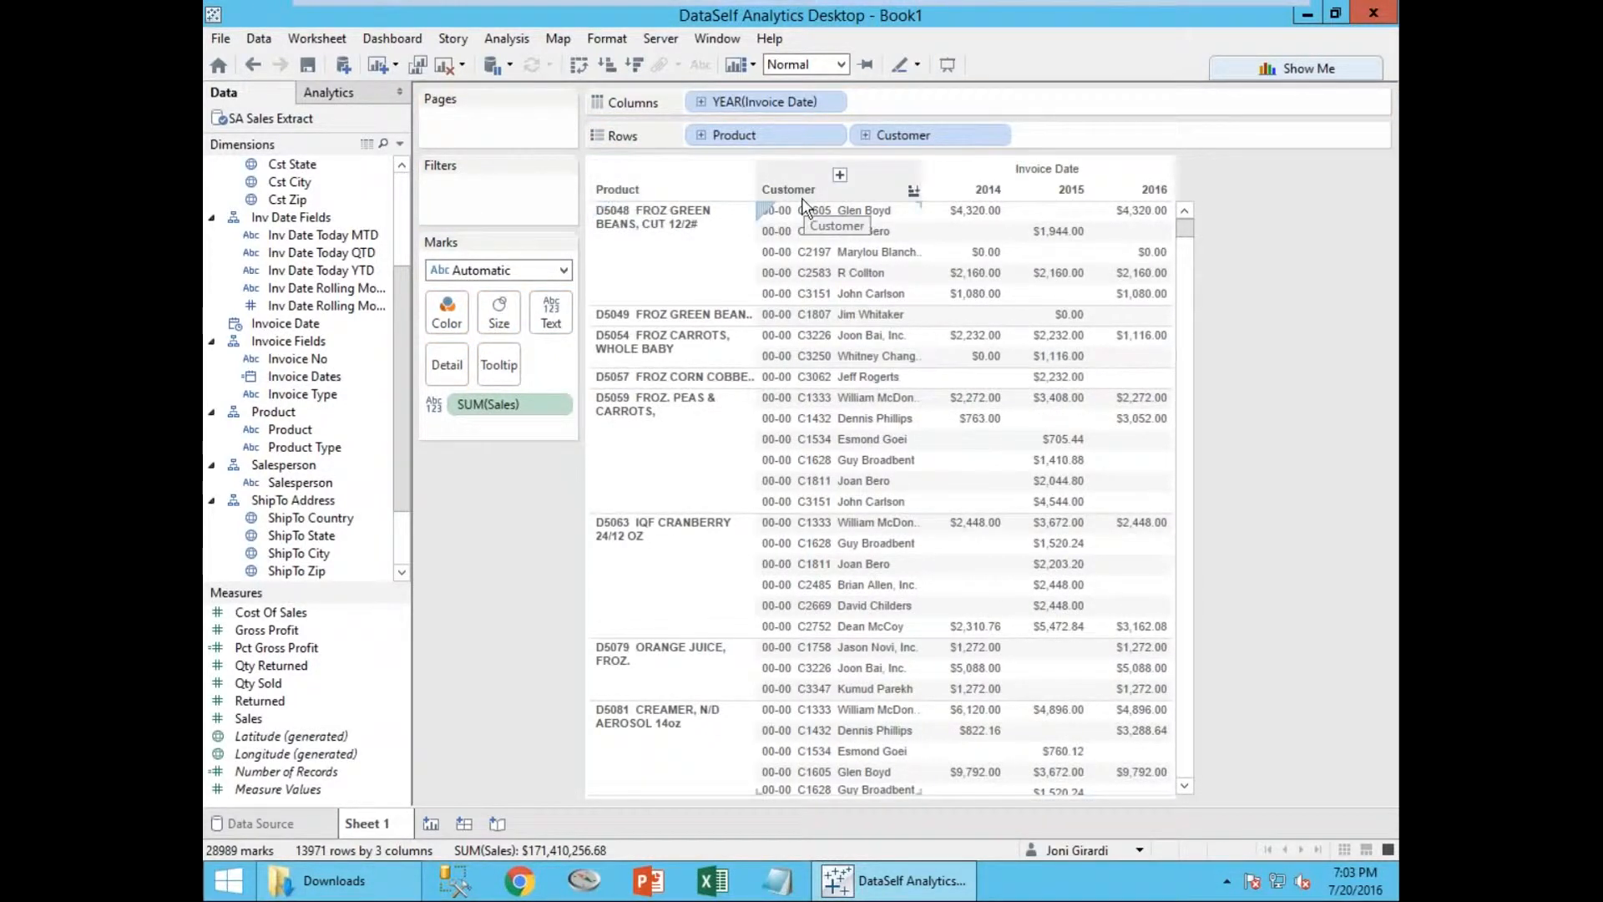
left_click_drag(770, 136, 1022, 135)
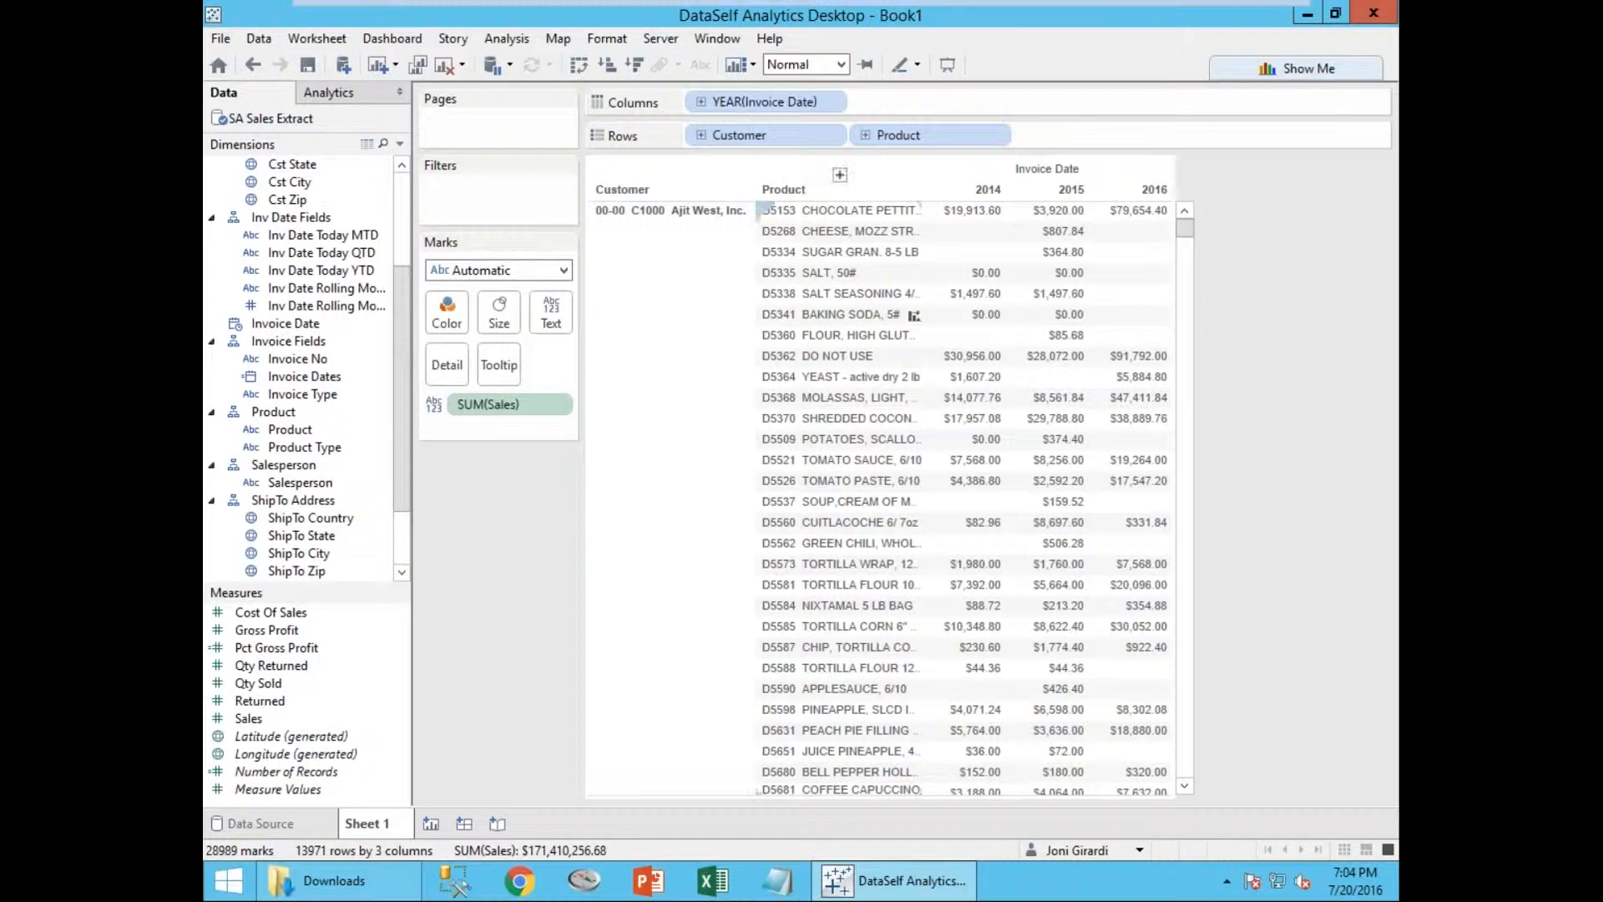
Filter Invoice Date with the relative date option This year and display the filter control on the sheet.
left_click_drag(261, 330, 466, 182)
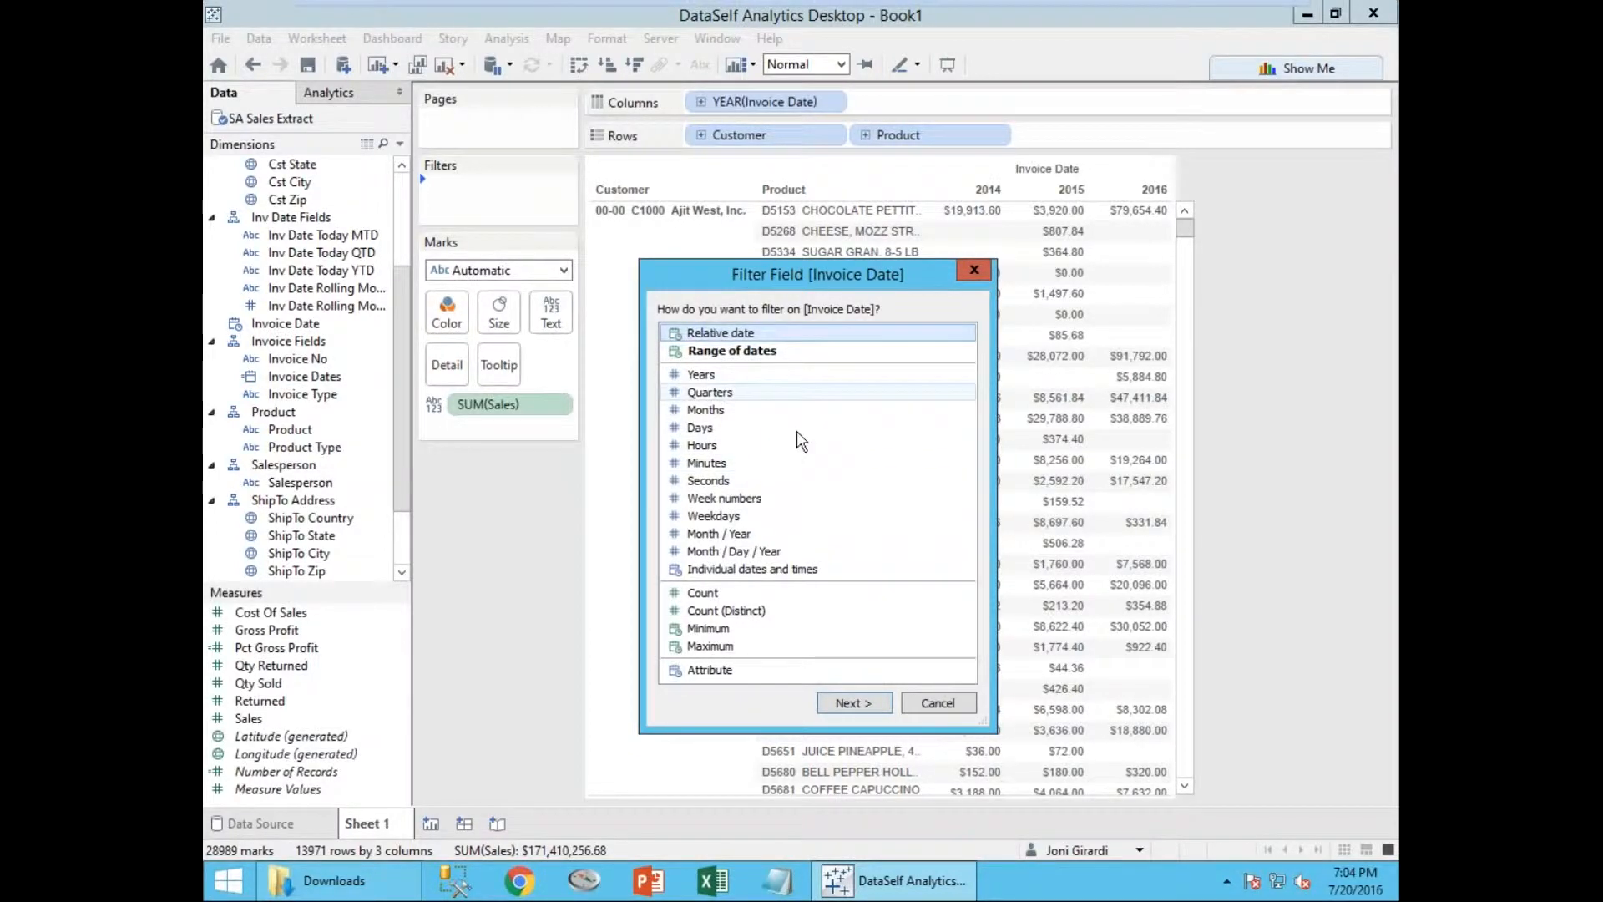
left_click(856, 703)
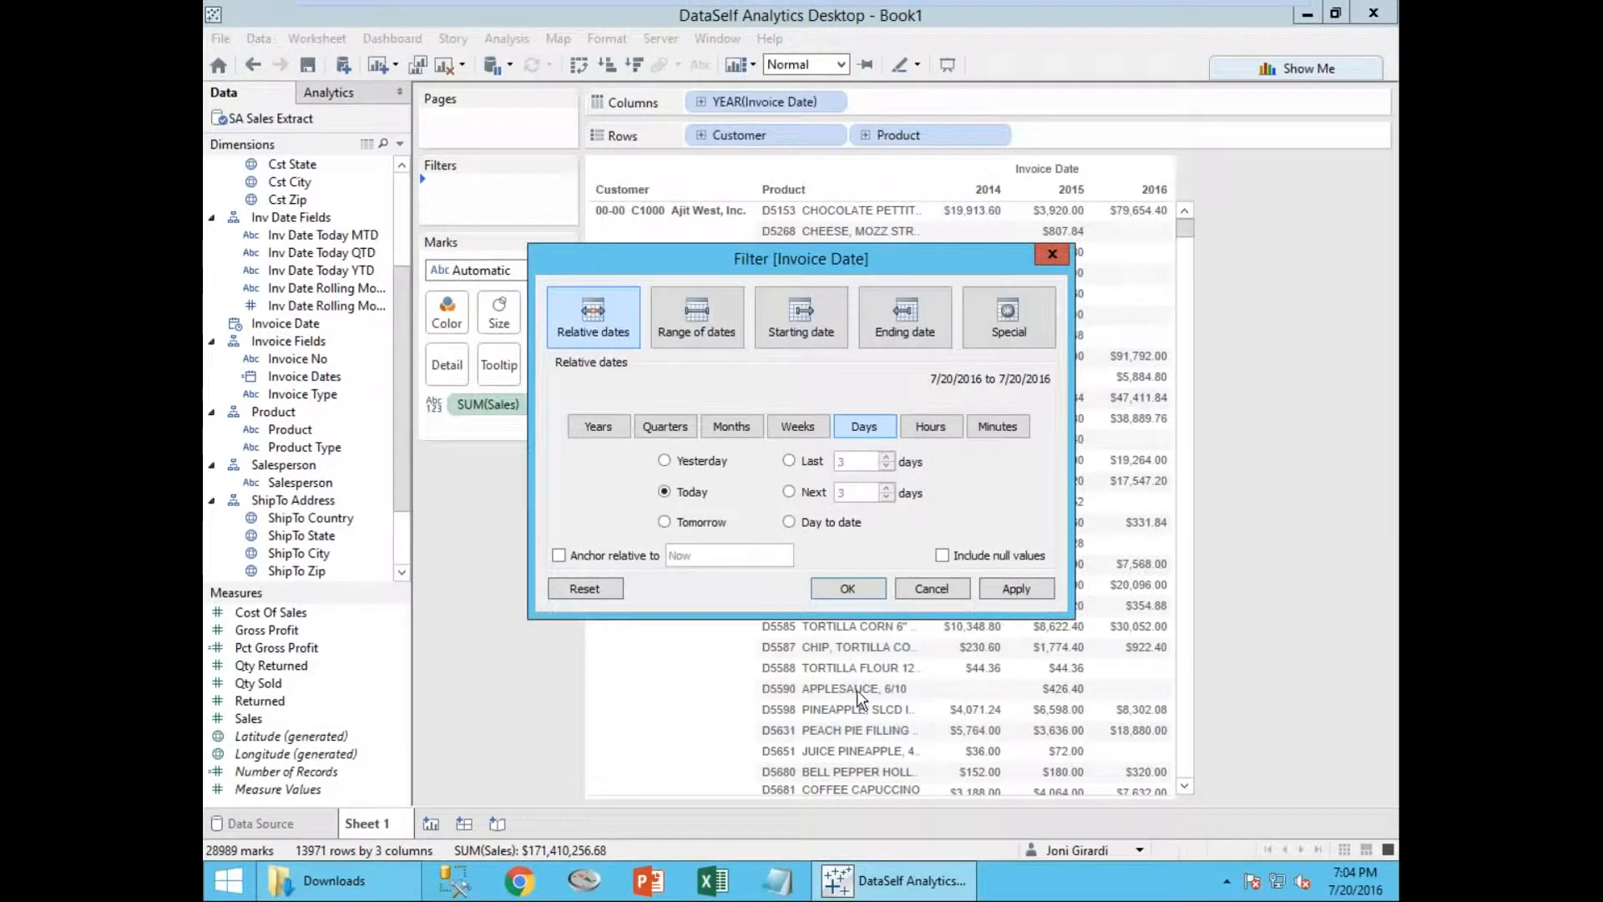
left_click(593, 429)
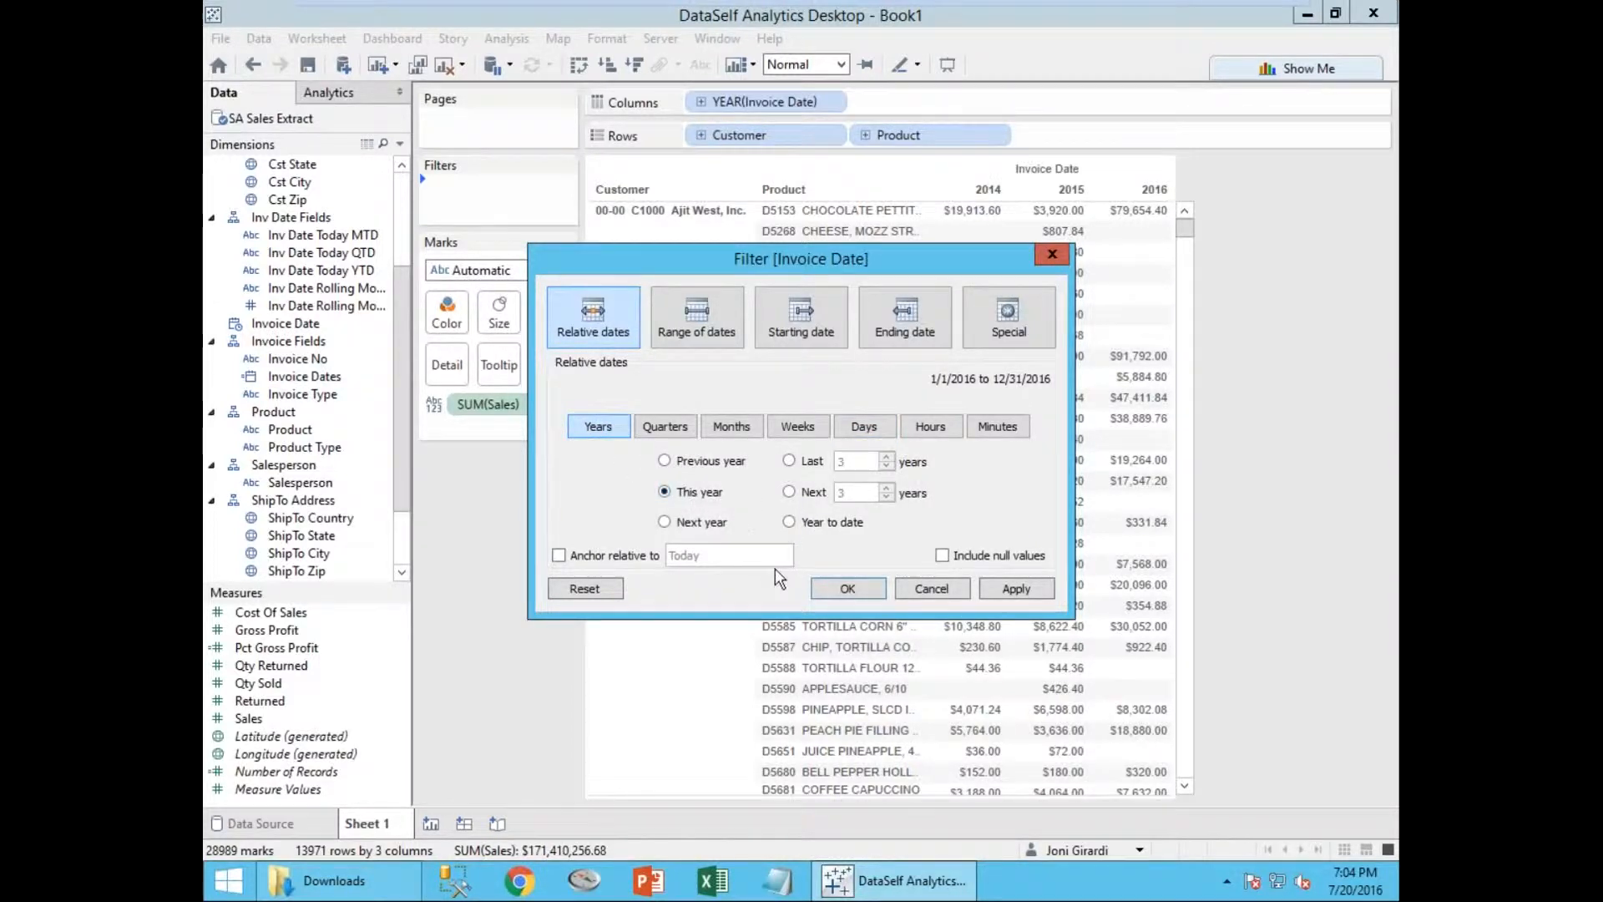
left_click(847, 588)
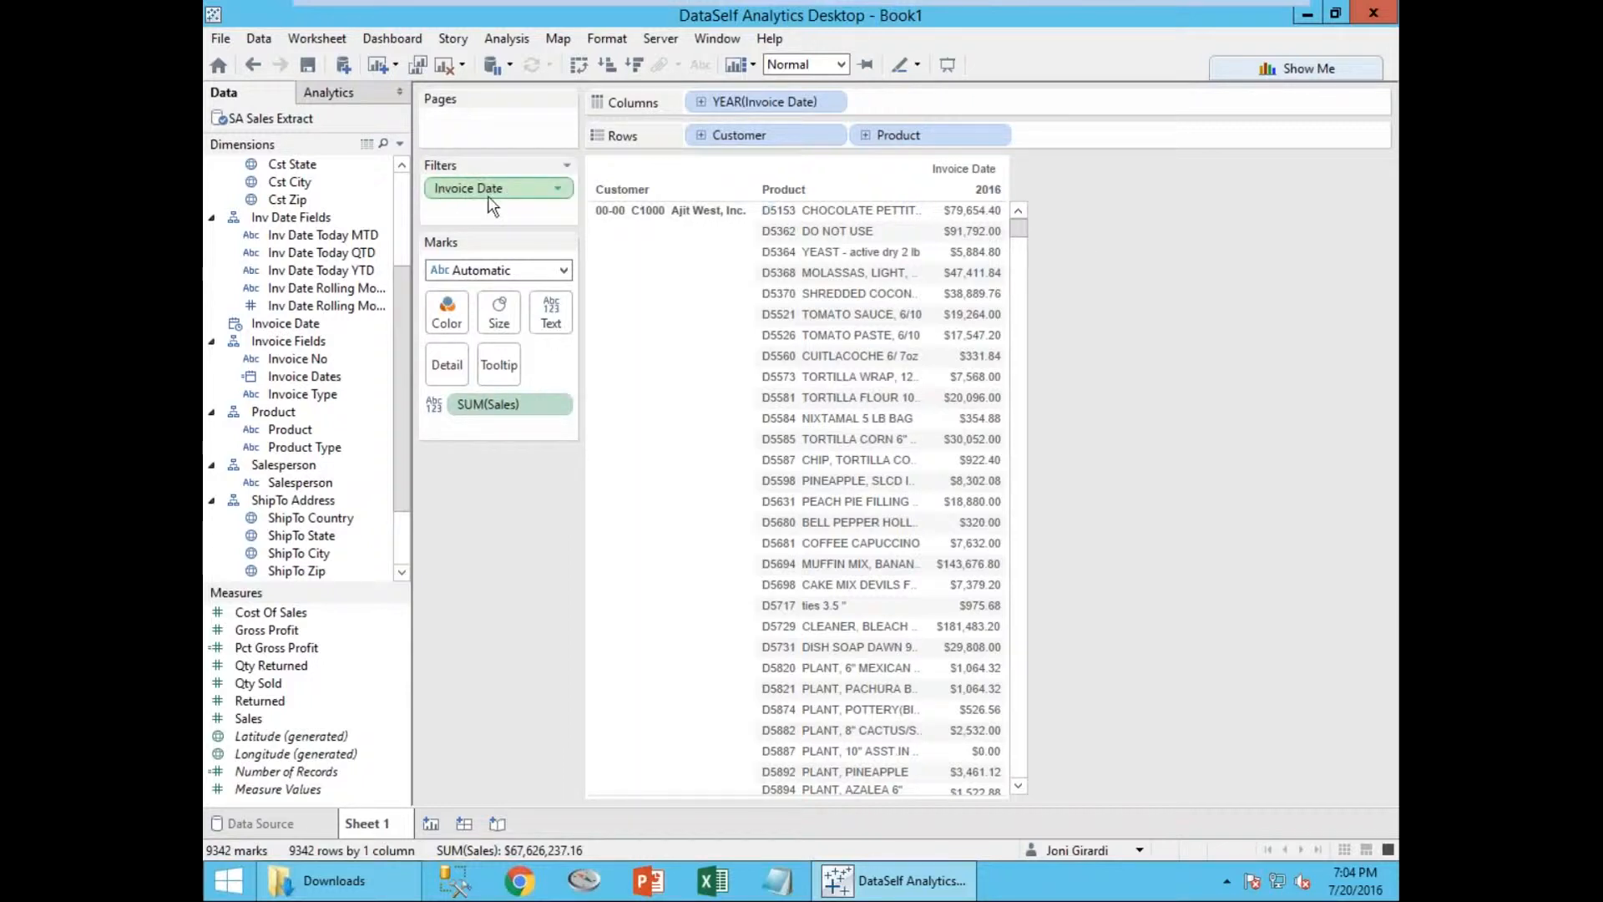
left_click(559, 189)
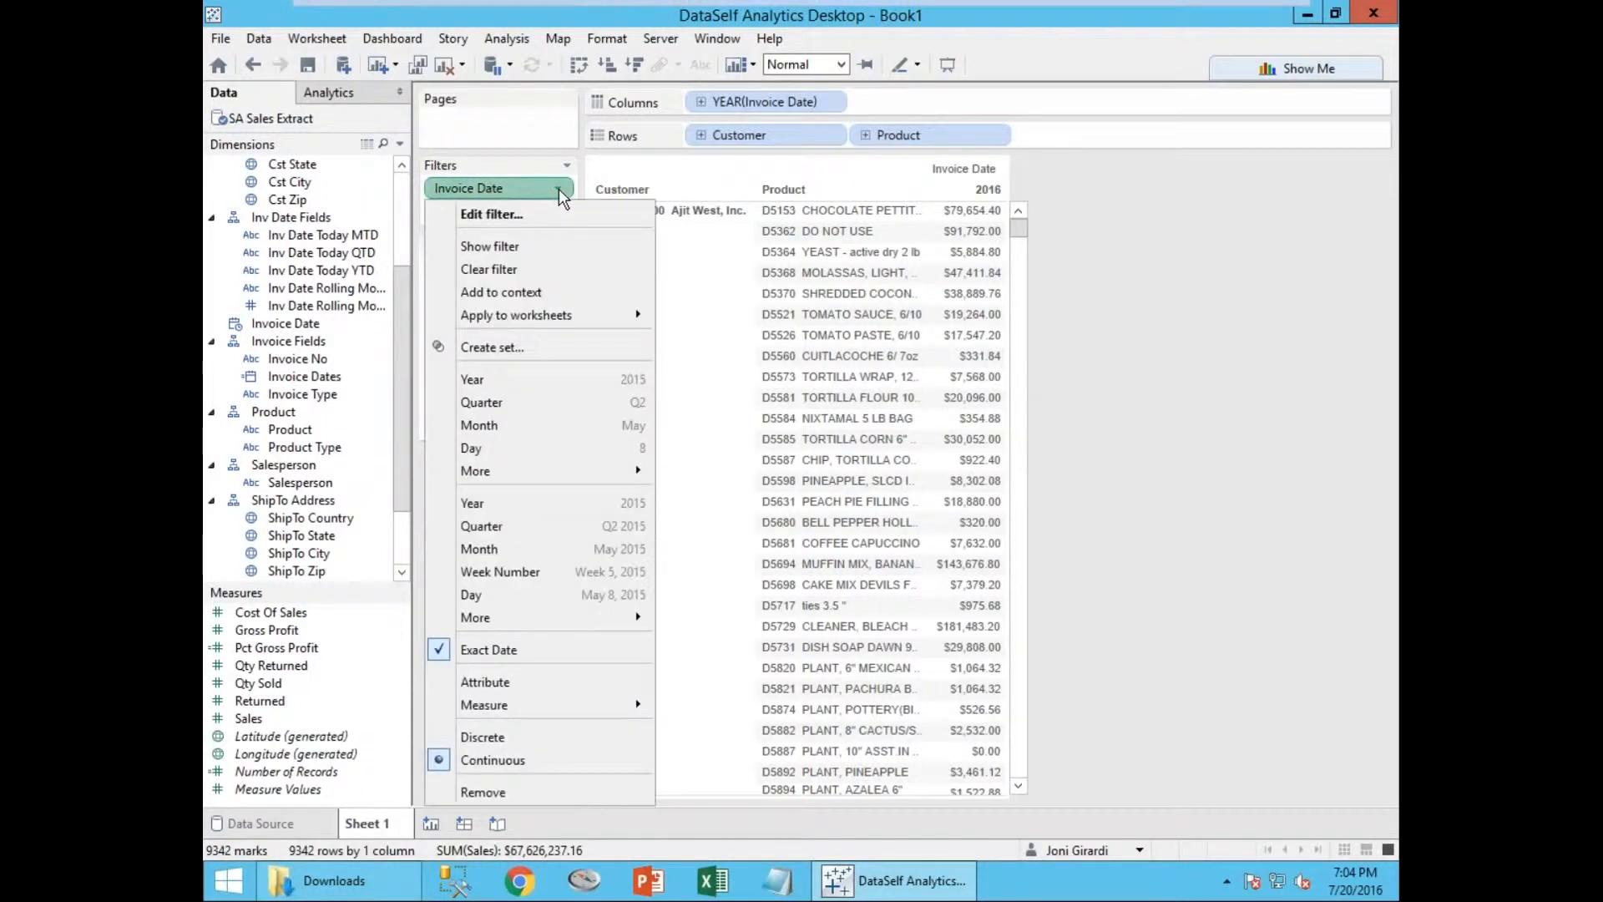
left_click(520, 248)
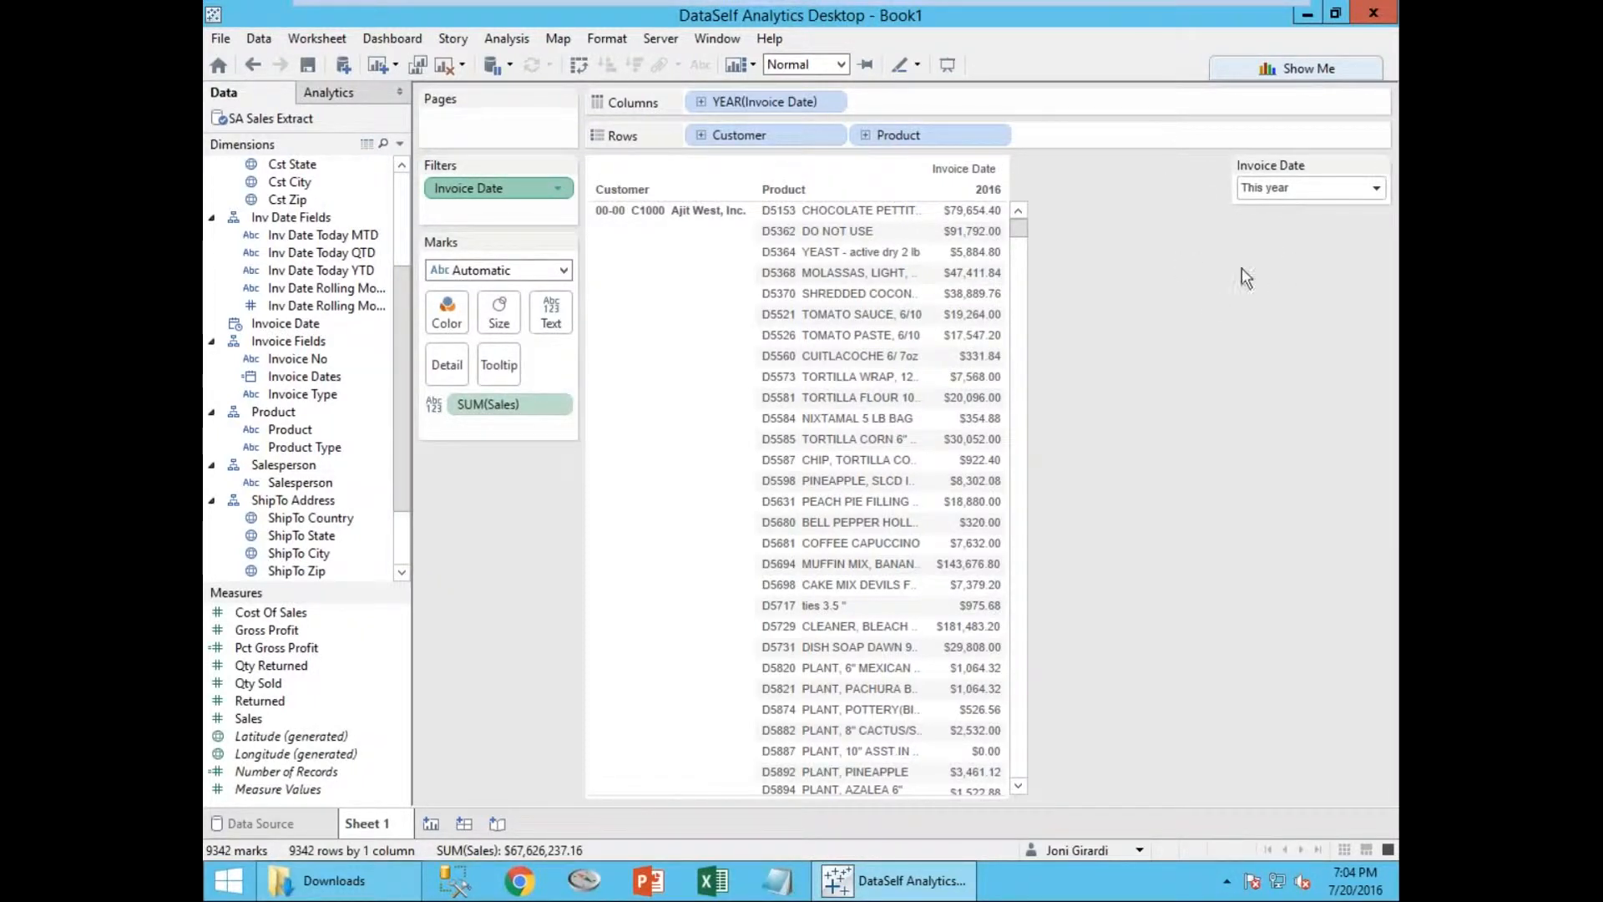
Try the Invoice Date filter with Previous year, Last 3 years and Last 2 years, and return it to This year.
left_click(1271, 187)
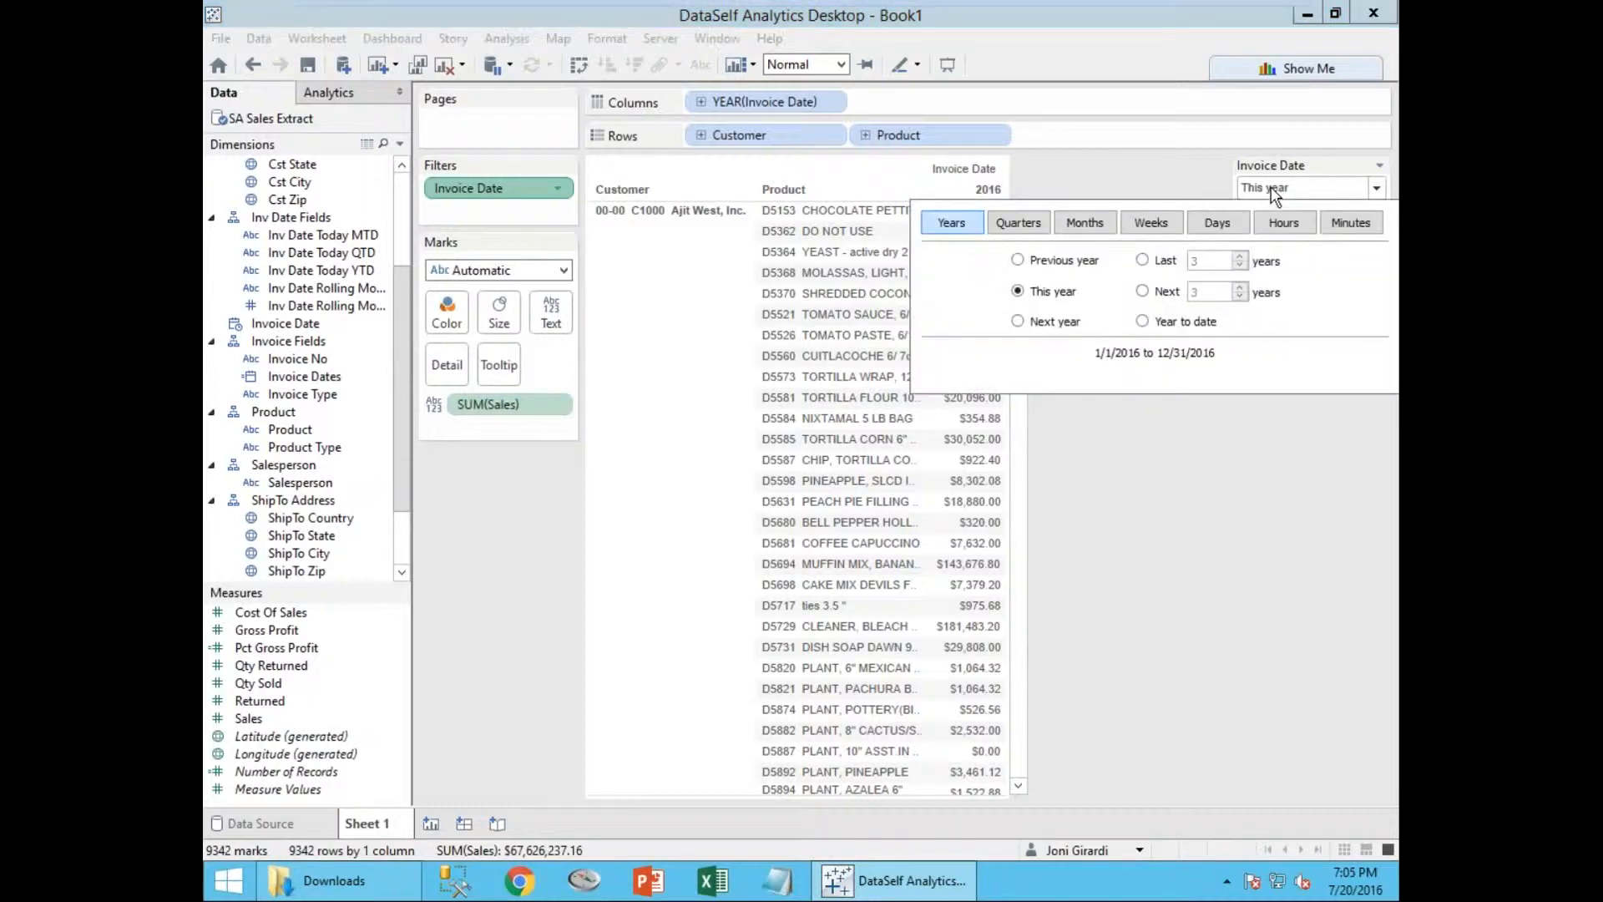
left_click(1065, 262)
left_click(1143, 261)
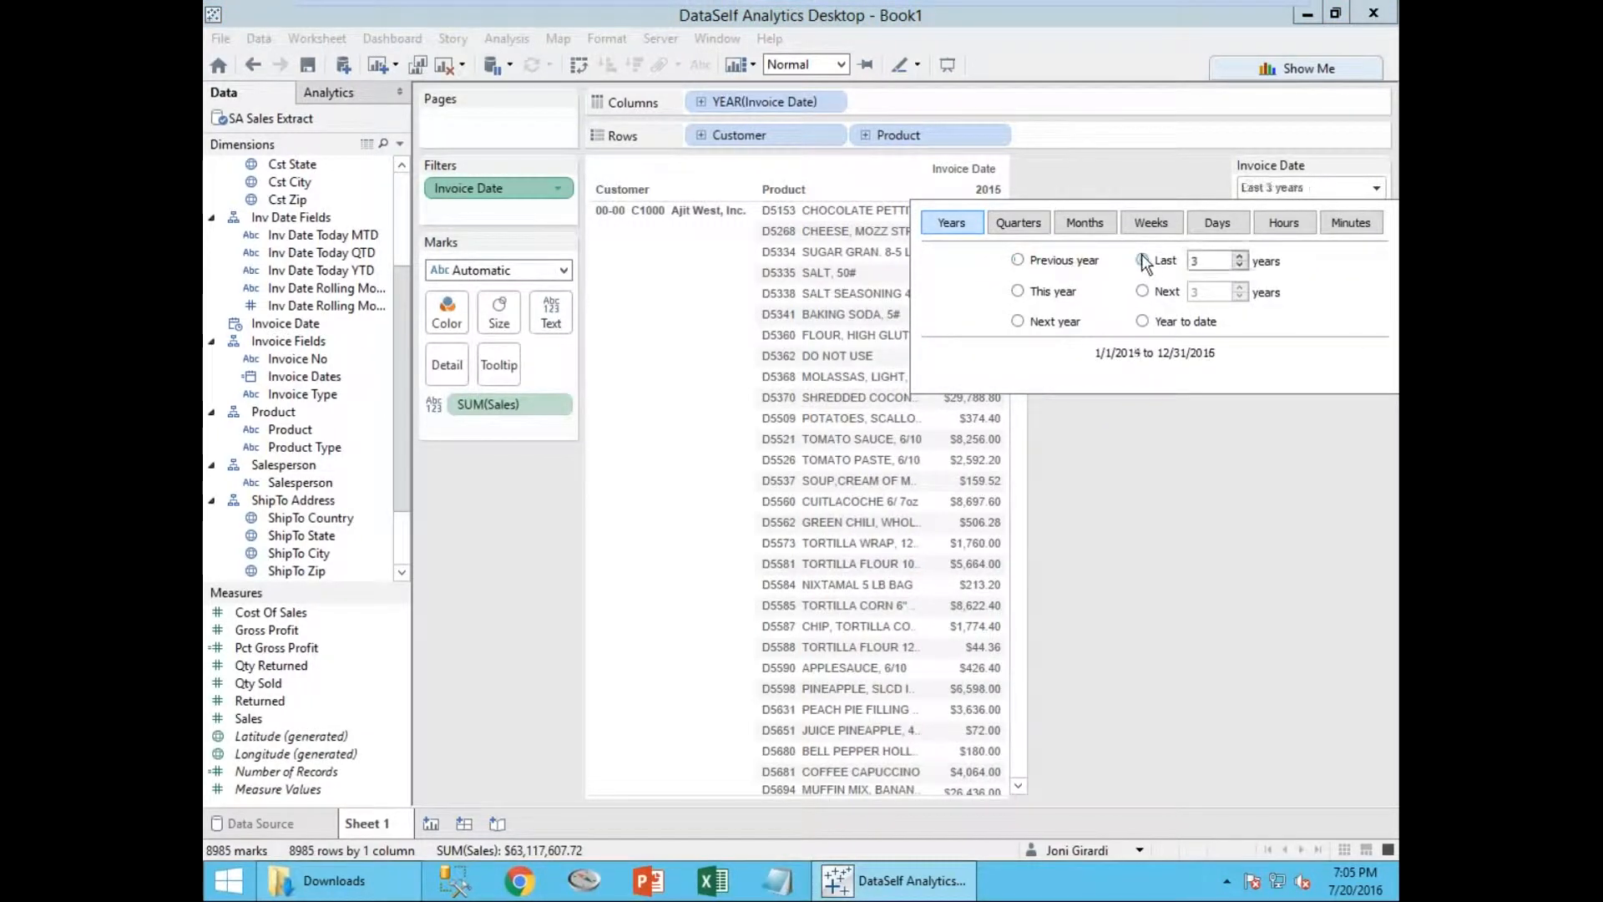
left_click(1243, 265)
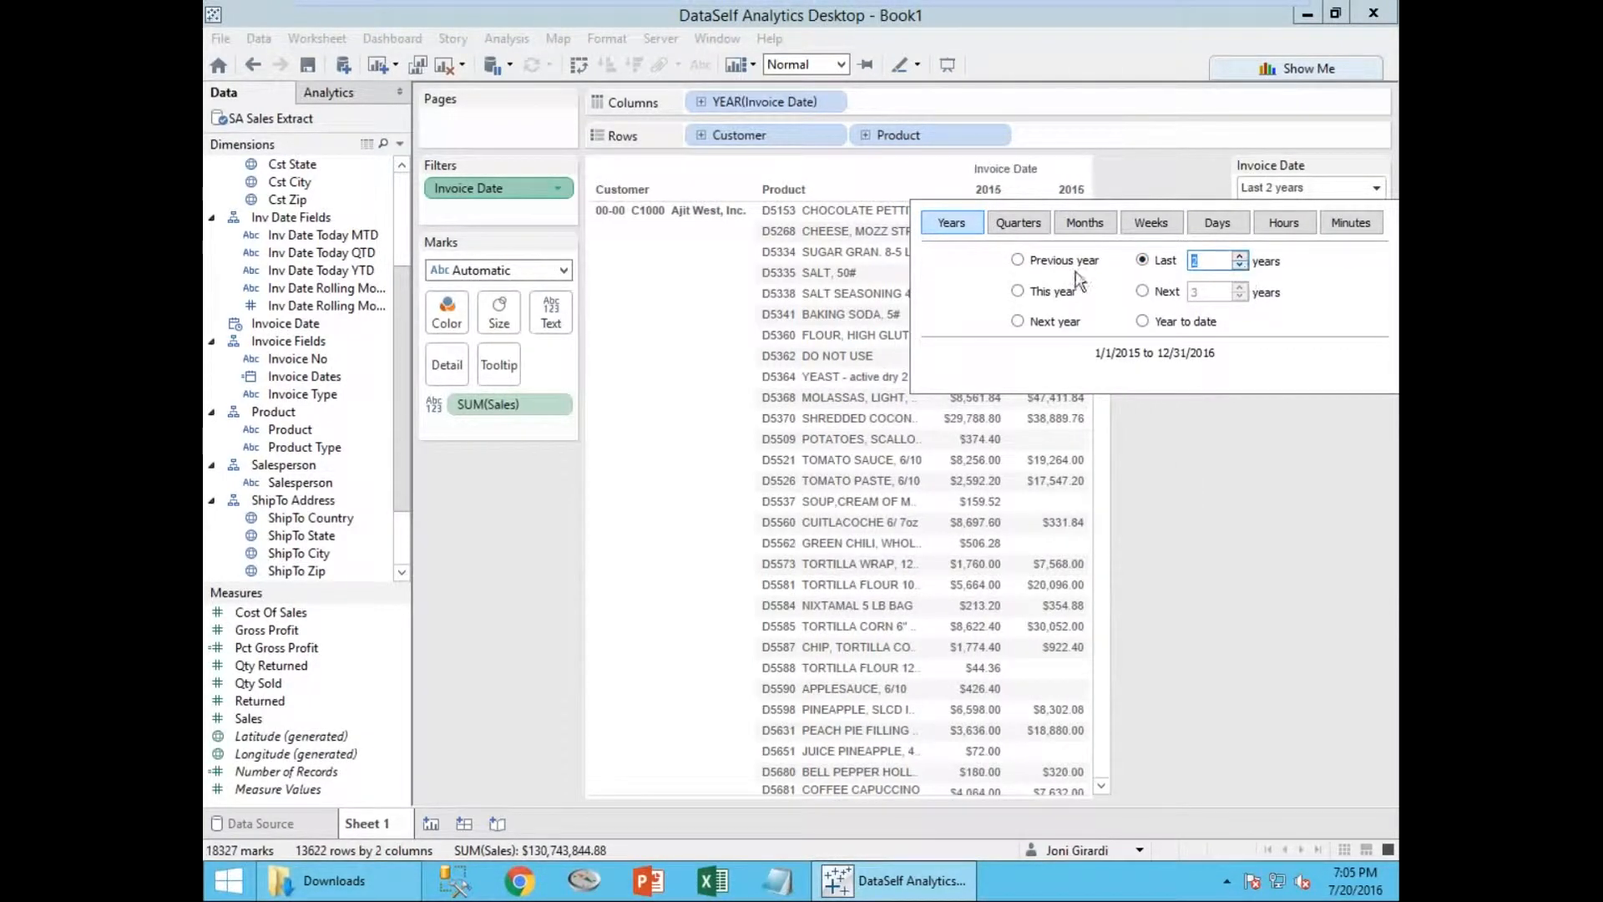
left_click(1018, 291)
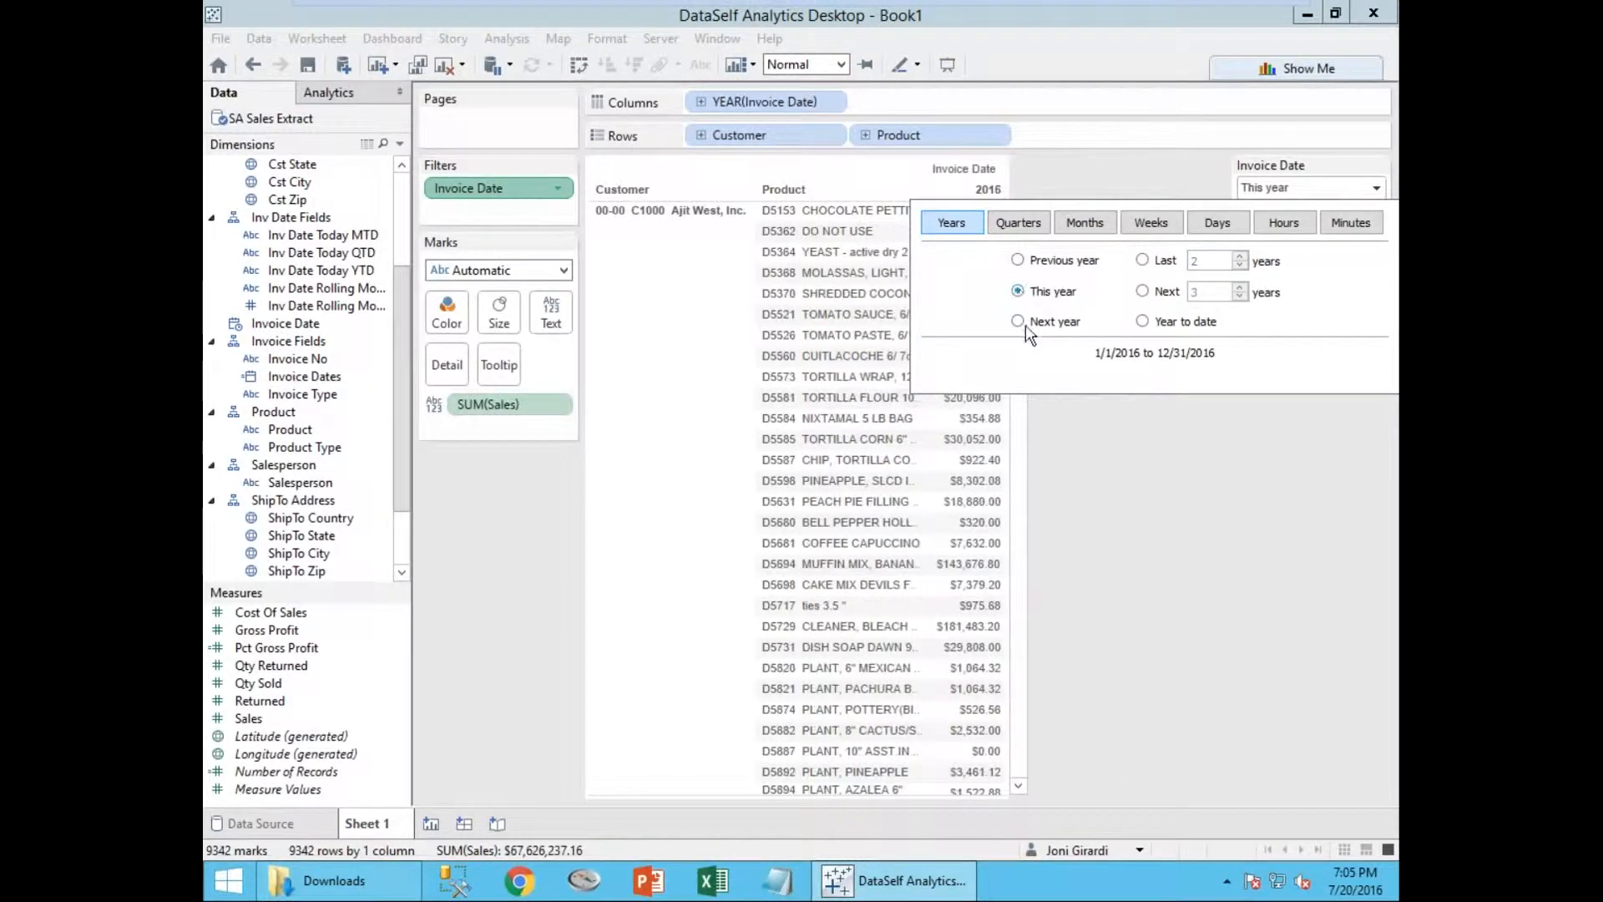
left_click(1089, 452)
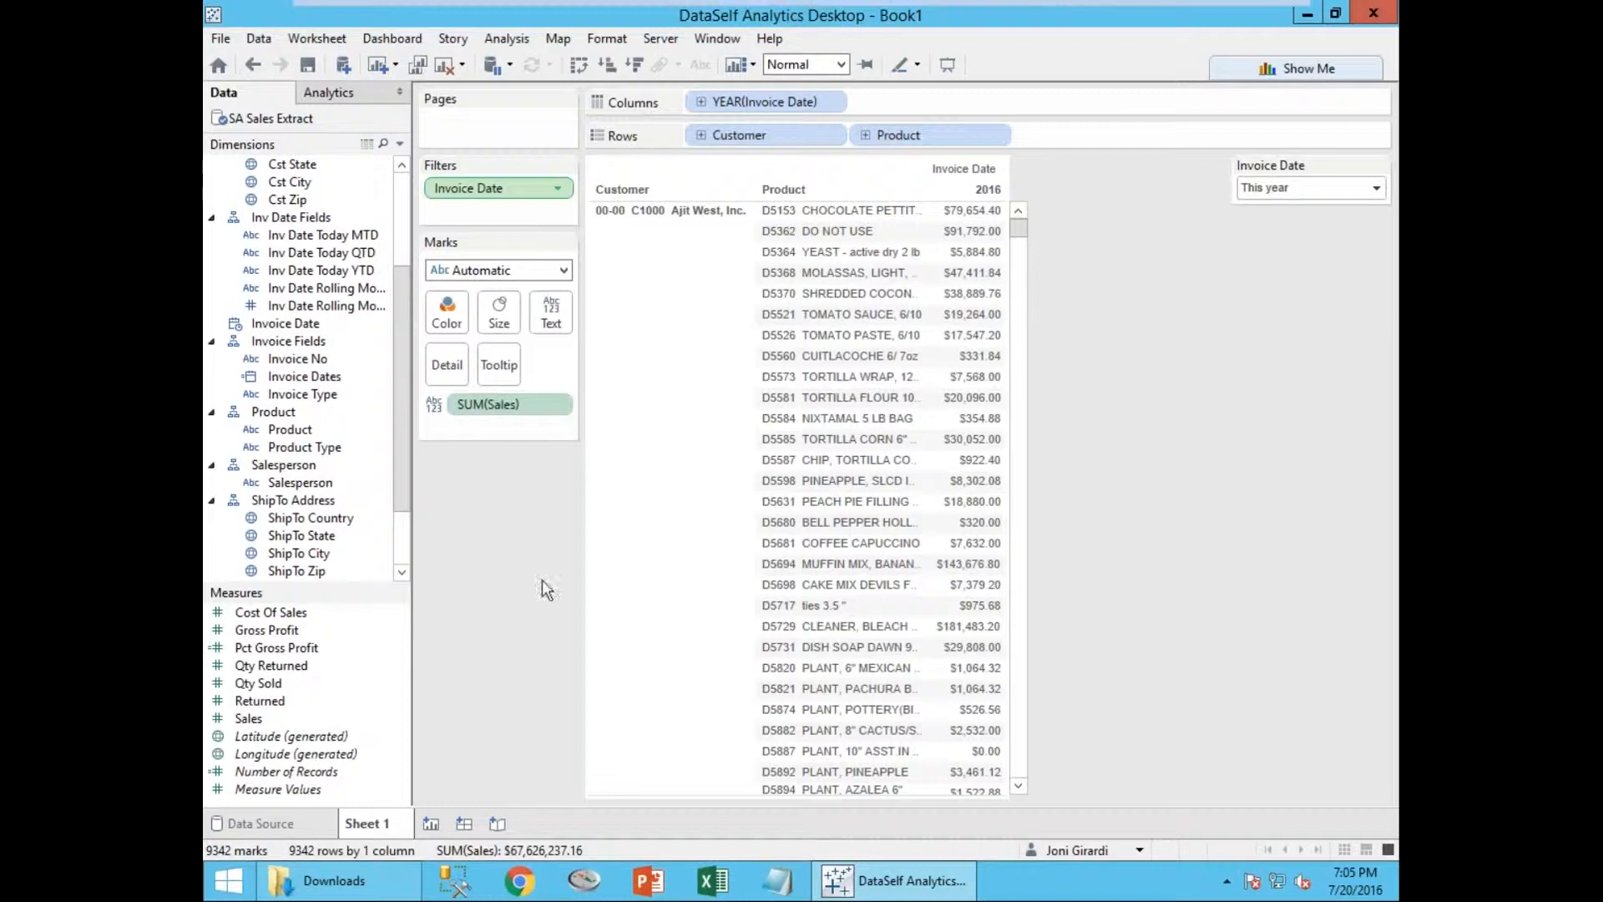
Rename Sheet 1 as "Customer and Product Sales".
right_click(377, 827)
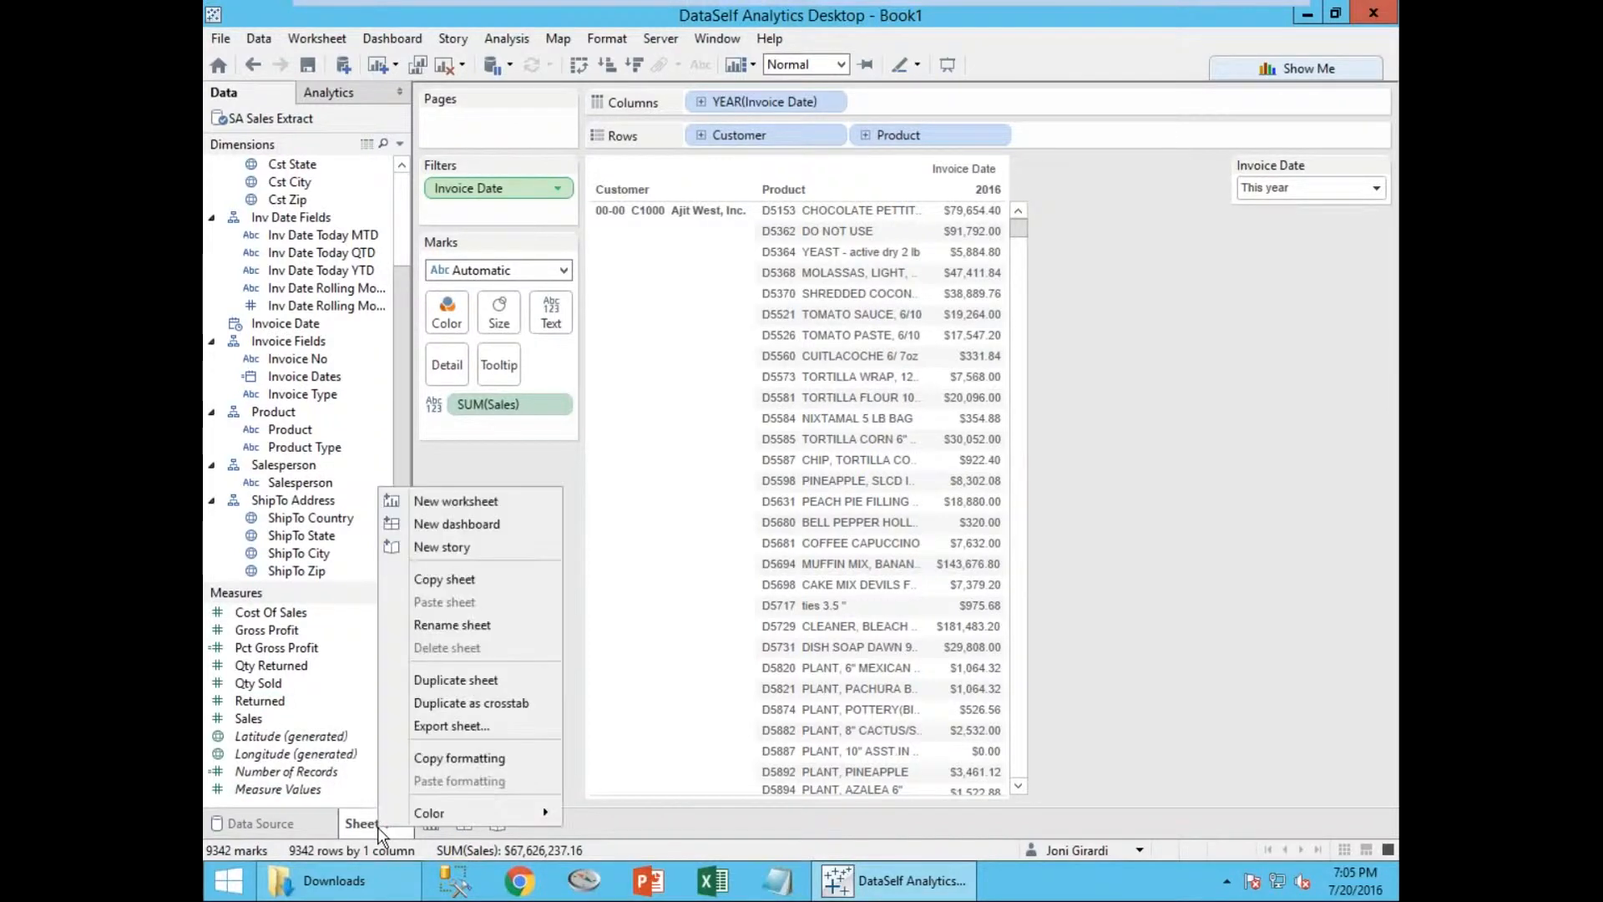
left_click(443, 627)
type("Customer and Product Sales")
key("Return")
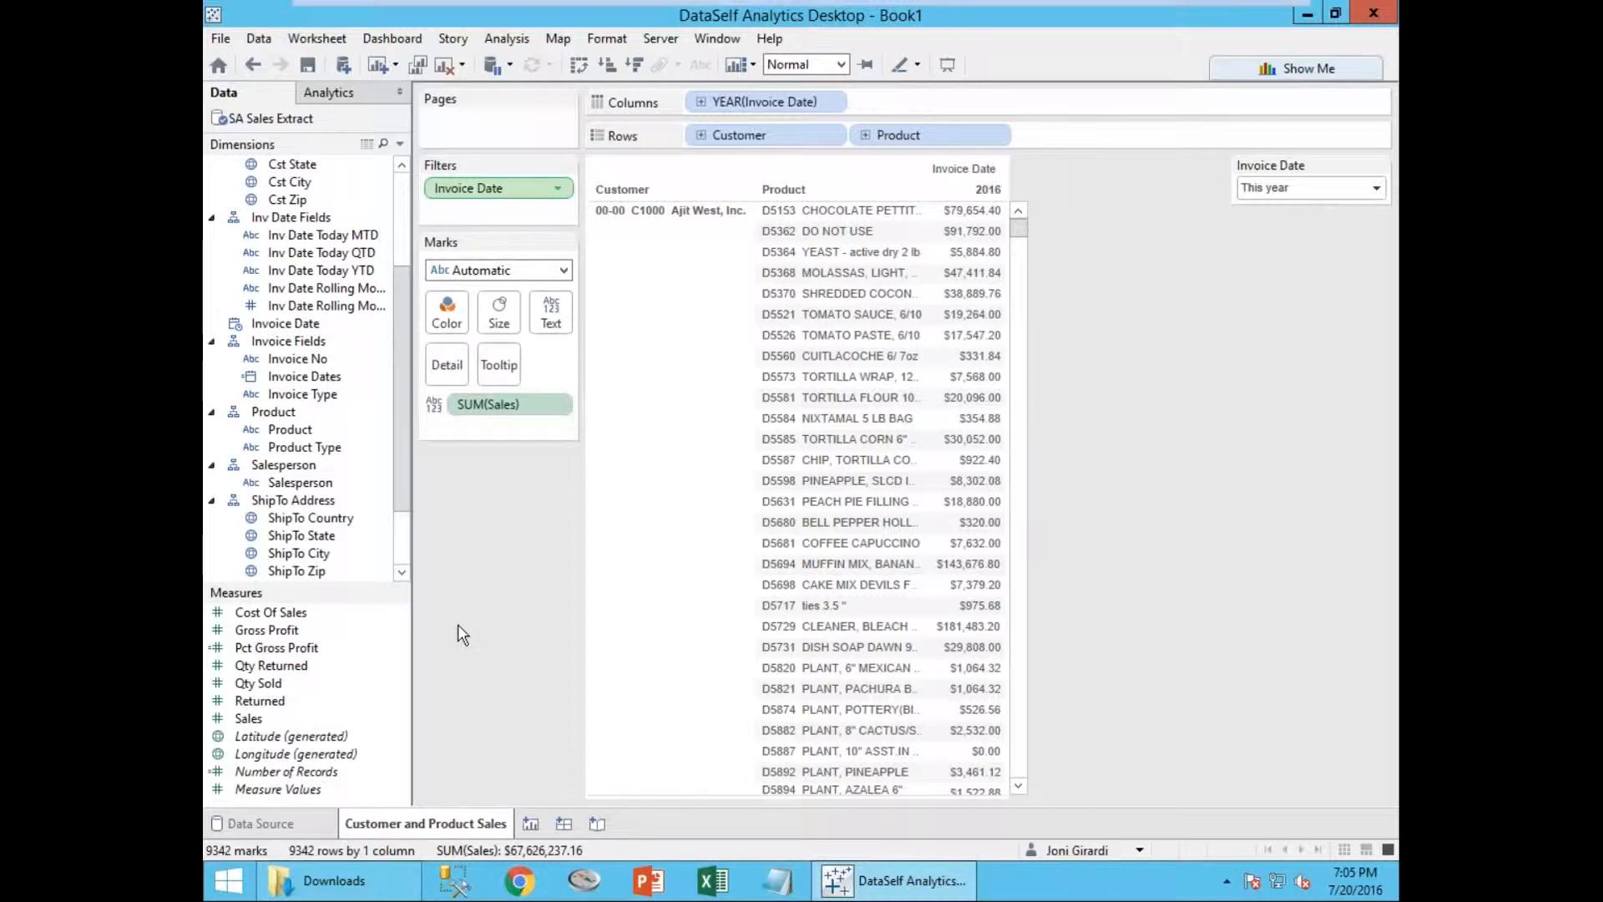
Create a new worksheet and place the Sales measure on its vertical axis.
left_click(531, 825)
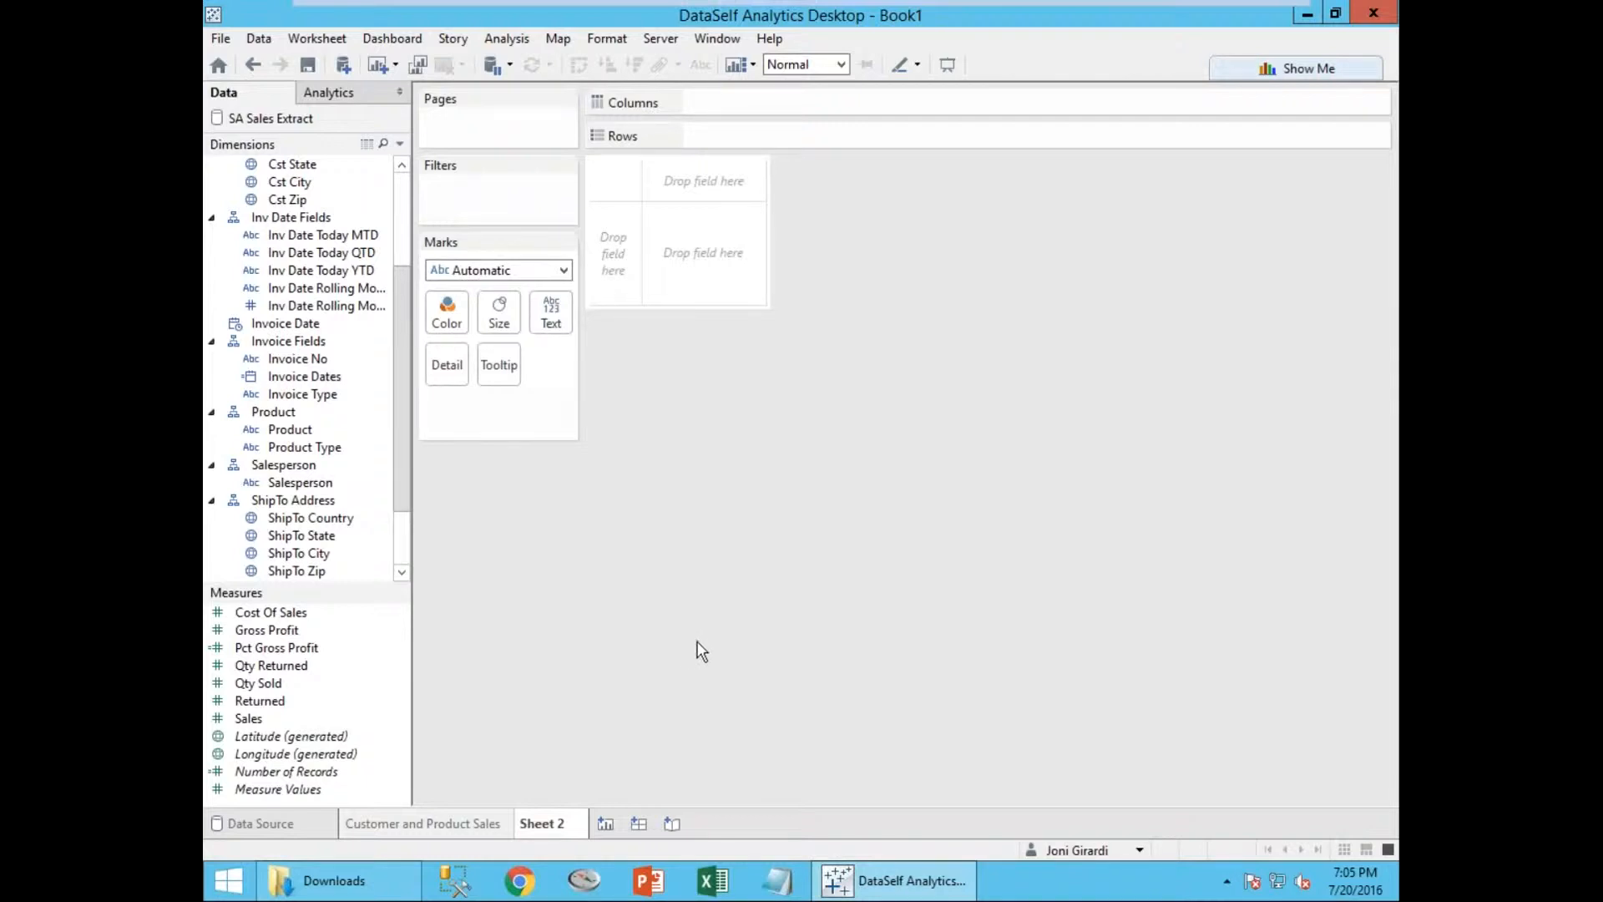
left_click(245, 720)
left_click_drag(243, 719, 618, 259)
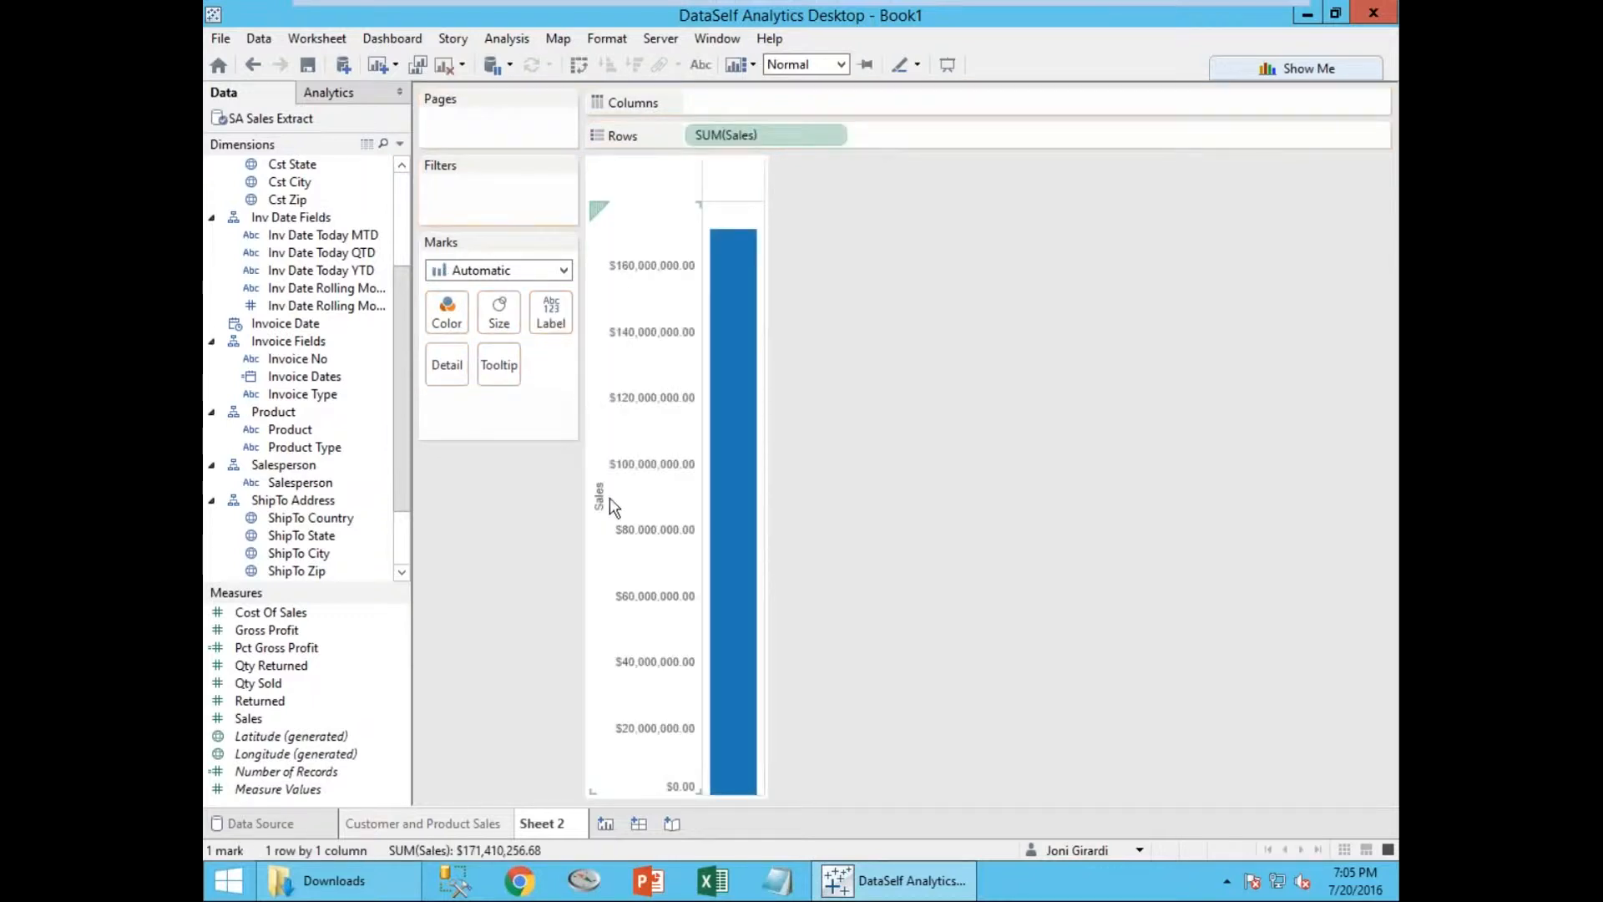
Add Invoice Date to the columns of the Sales chart and set it to the continuous Month level.
mouse_move(729, 785)
left_click(265, 329)
mouse_move(265, 329)
left_mouse_down()
mouse_move(455, 305)
mouse_move(686, 211)
mouse_move(739, 177)
mouse_move(727, 106)
left_mouse_up()
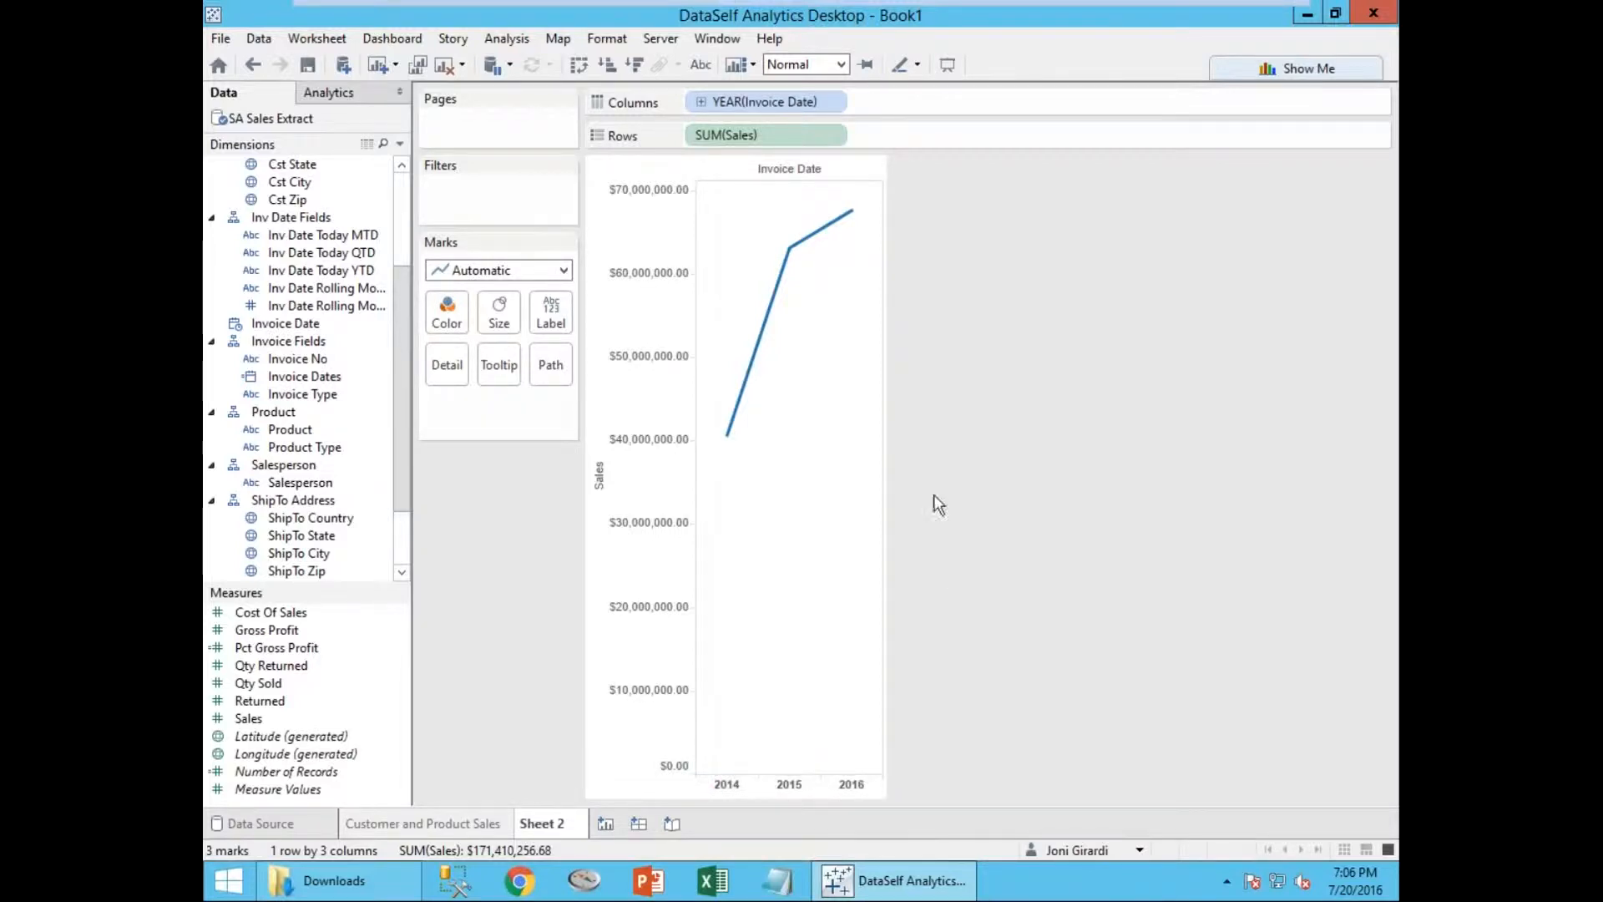
left_click(832, 102)
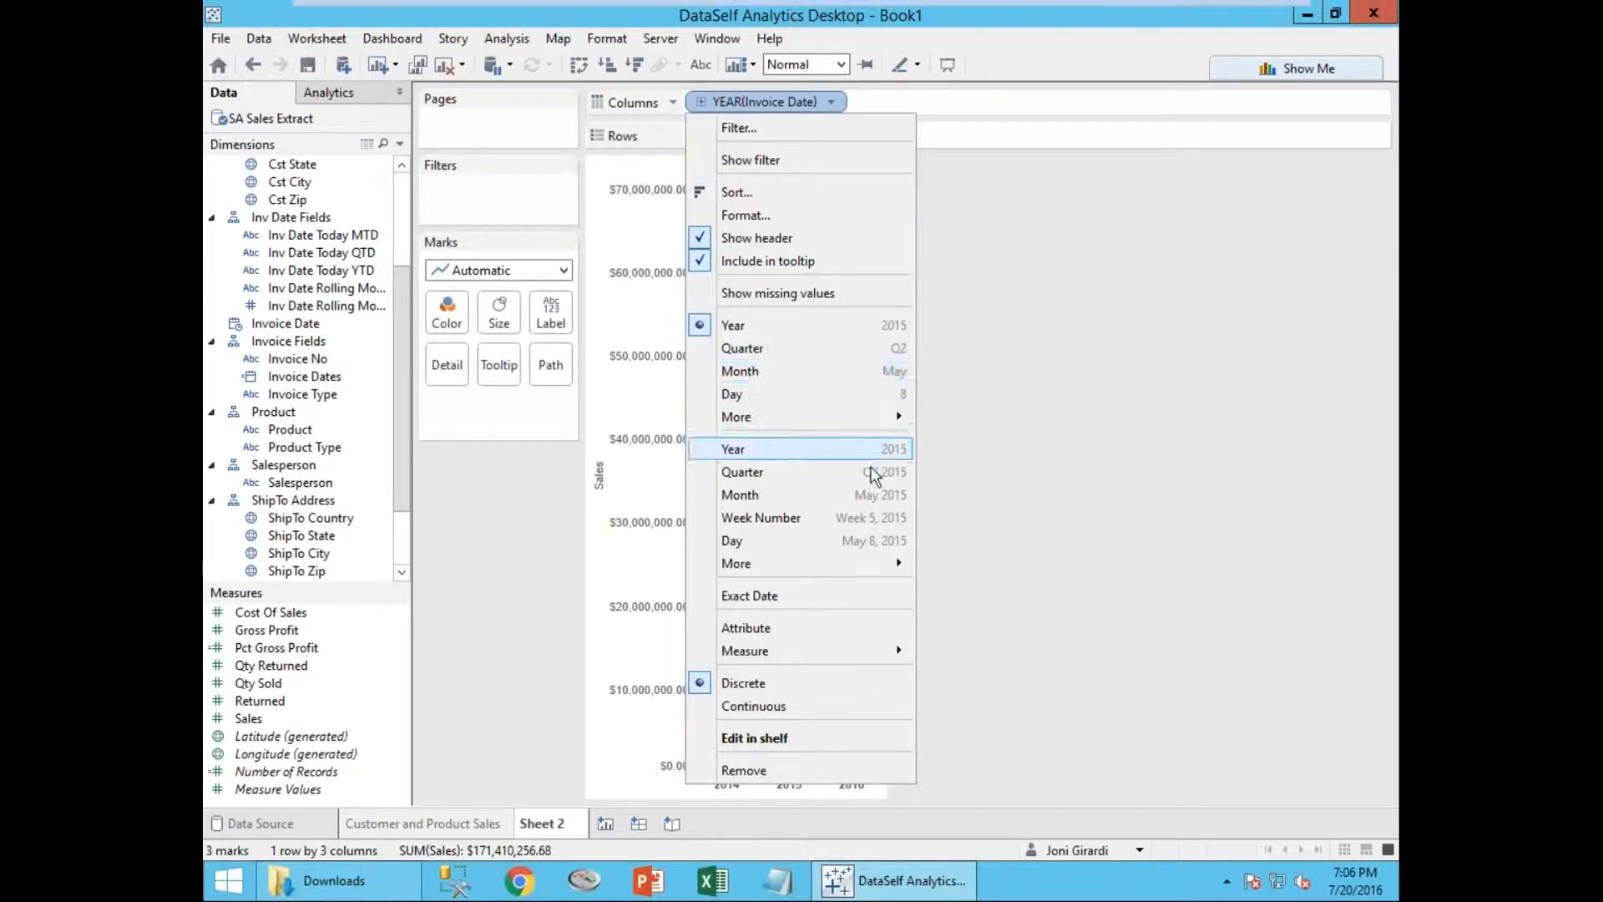
left_click(868, 492)
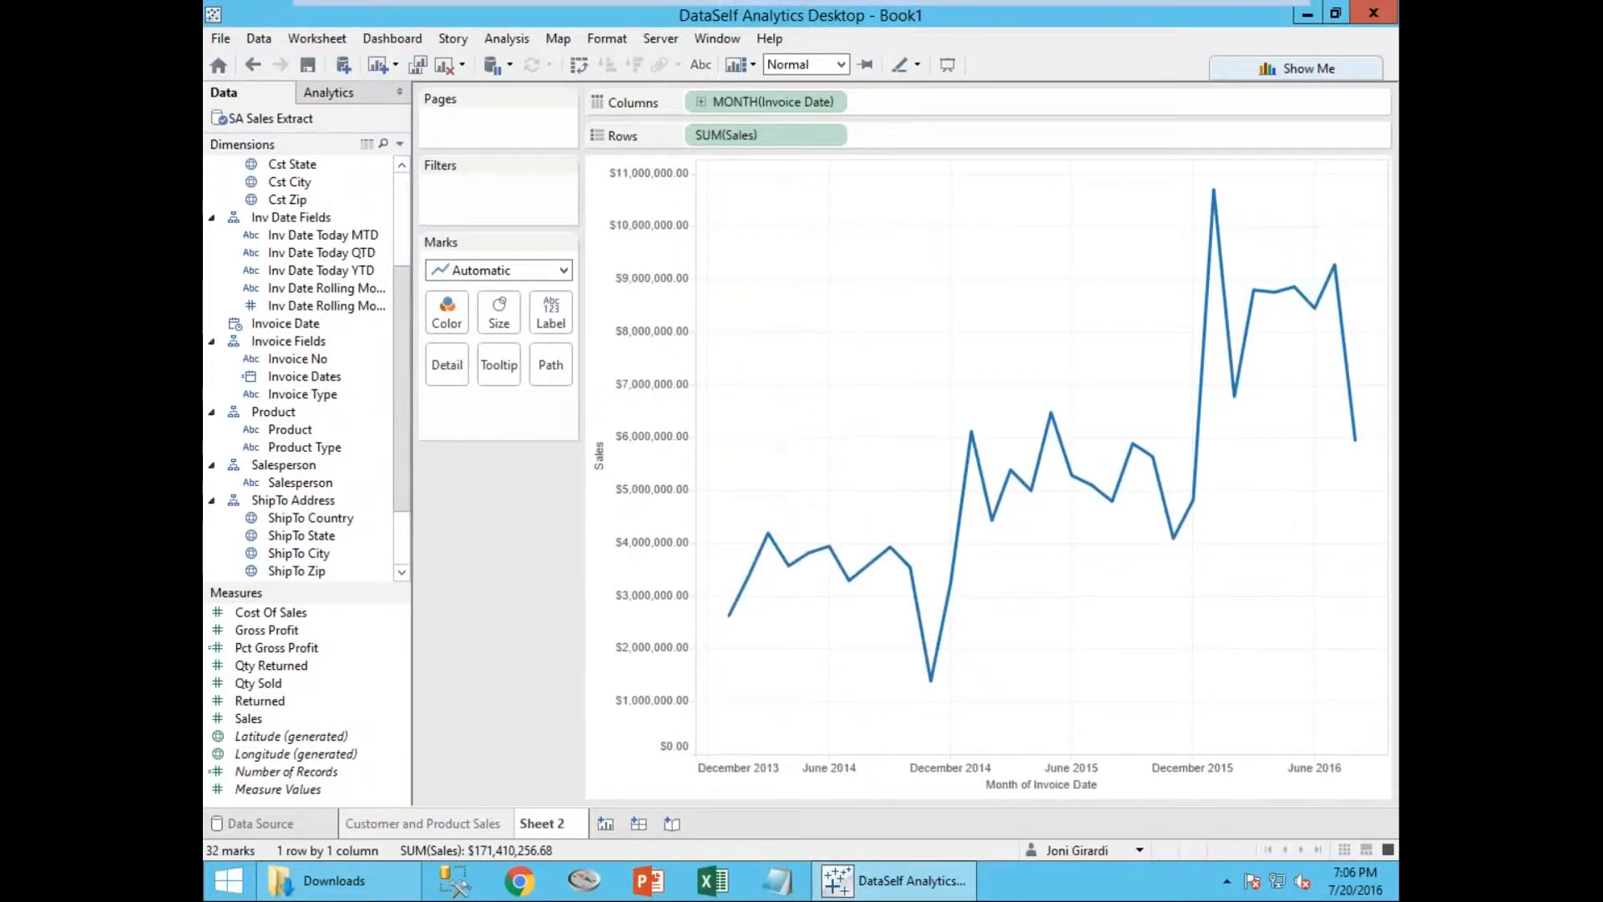
Add Pct Gross Profit to the rows after Sales as a second chart.
mouse_move(749, 573)
left_click(266, 648)
mouse_move(266, 652)
left_mouse_down()
mouse_move(549, 572)
mouse_move(860, 141)
mouse_move(898, 141)
left_mouse_up()
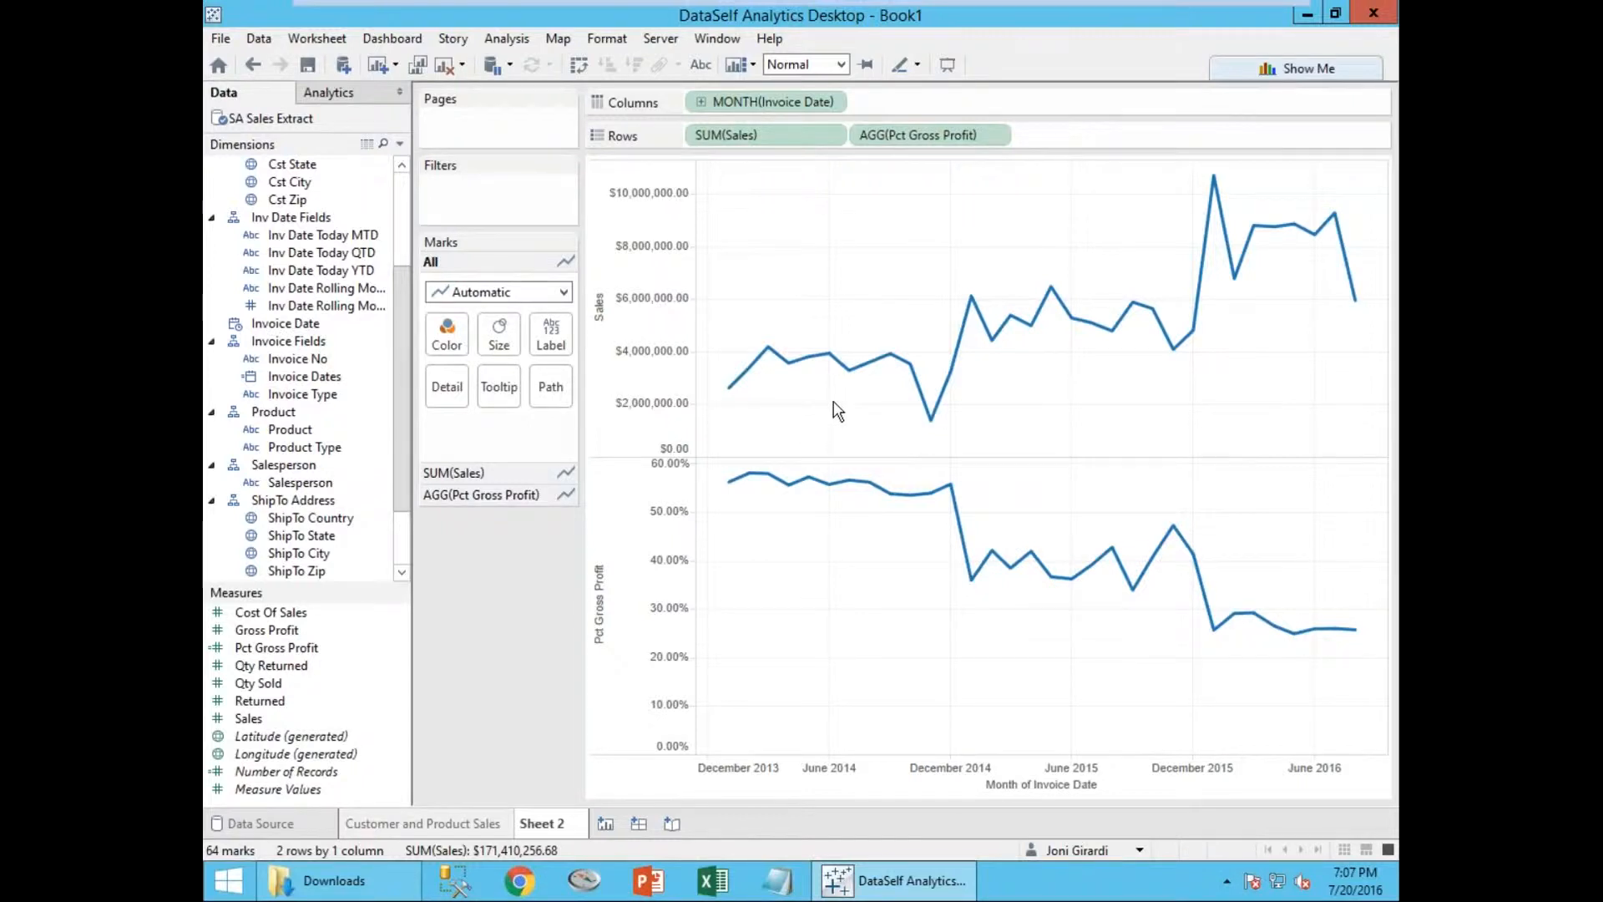
Combine Sales and Pct Gross Profit in one dual-axis chart and set the Sales mark type to Bar.
left_click(998, 138)
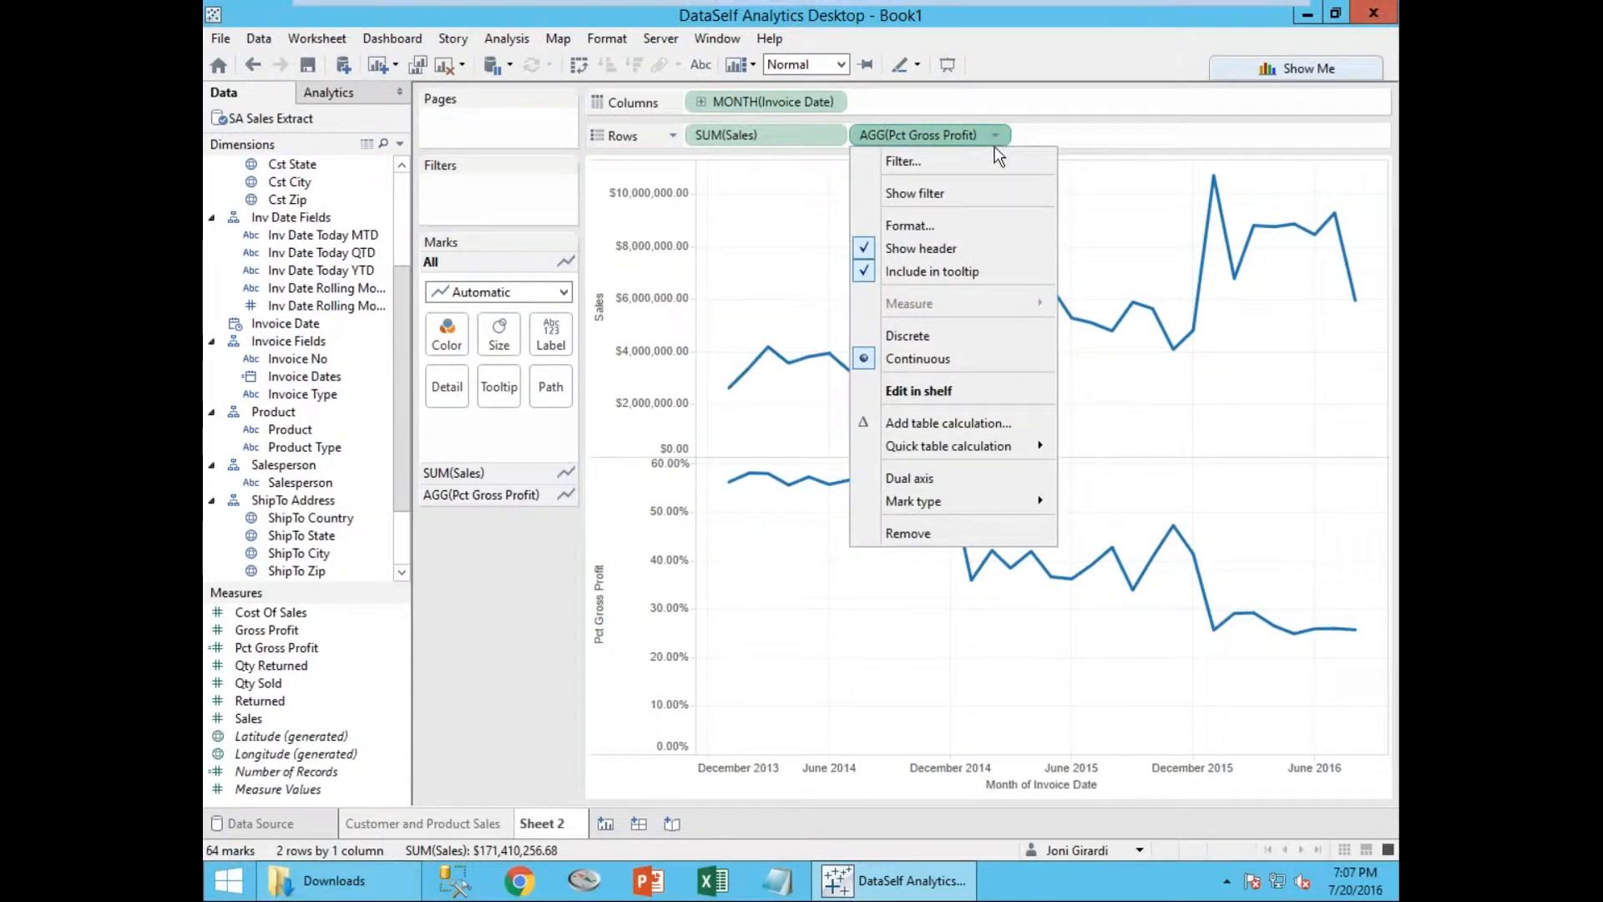
left_click(922, 480)
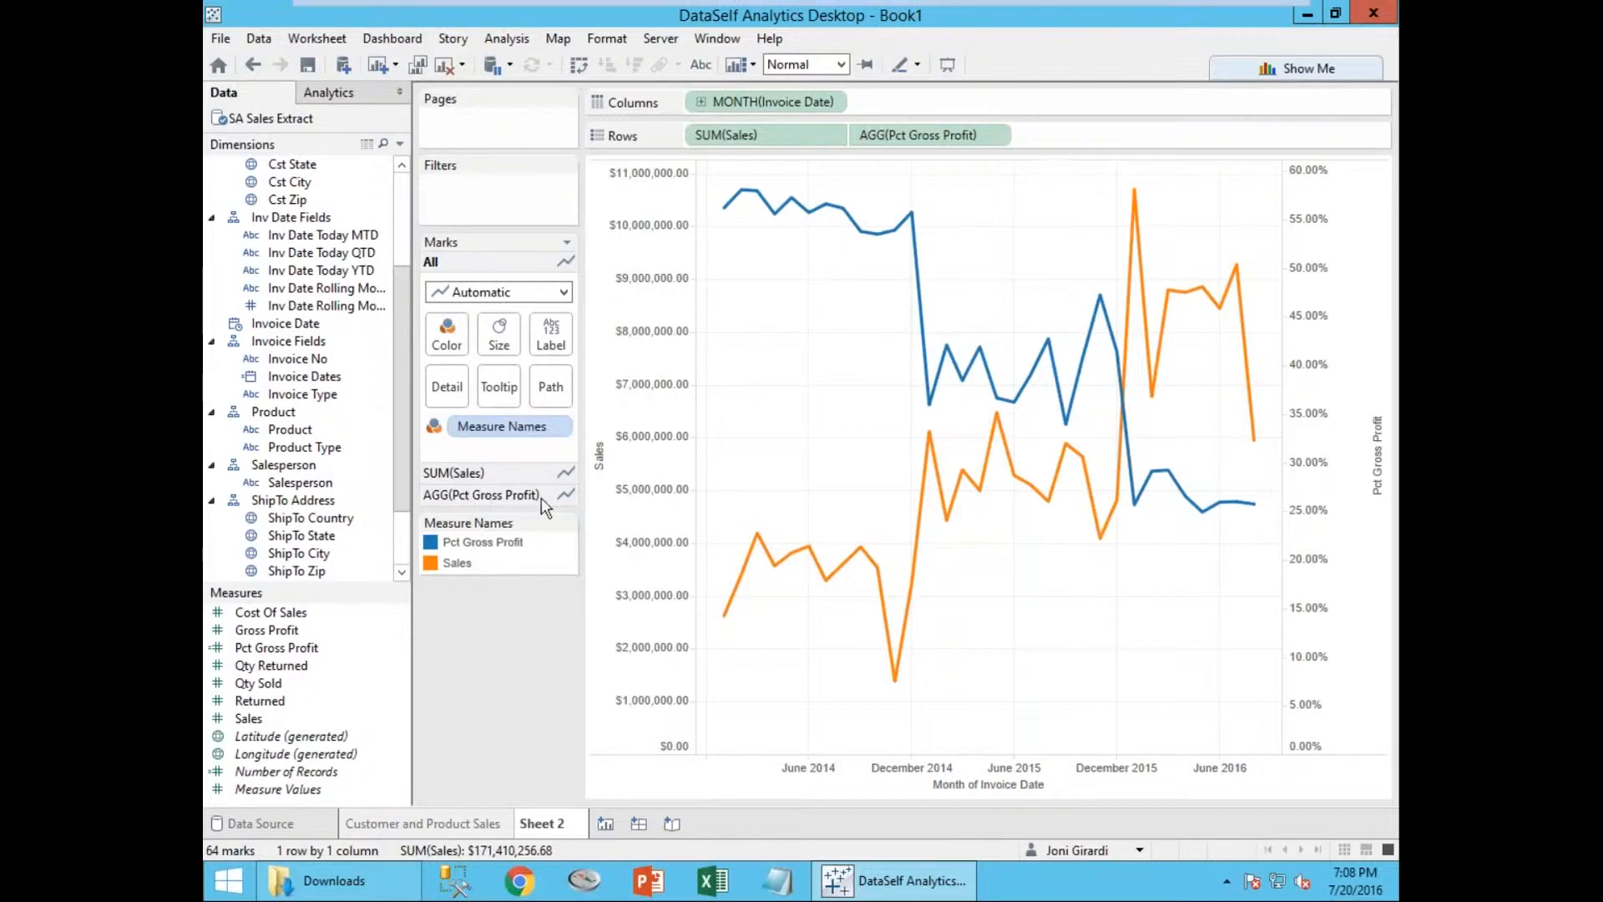
left_click(489, 475)
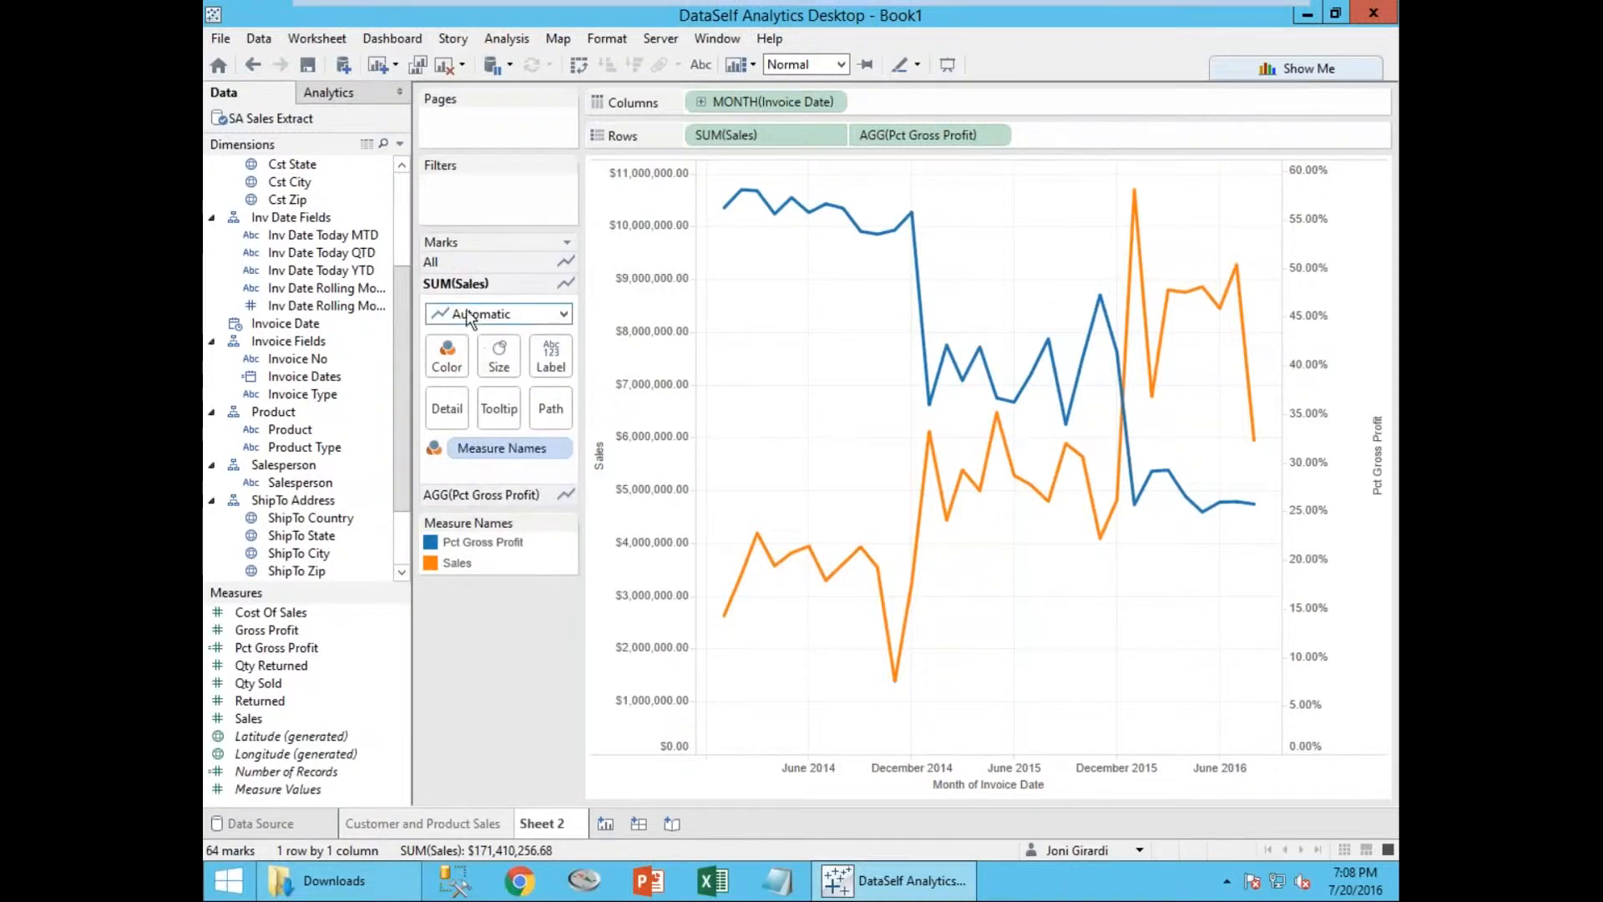
left_click(560, 315)
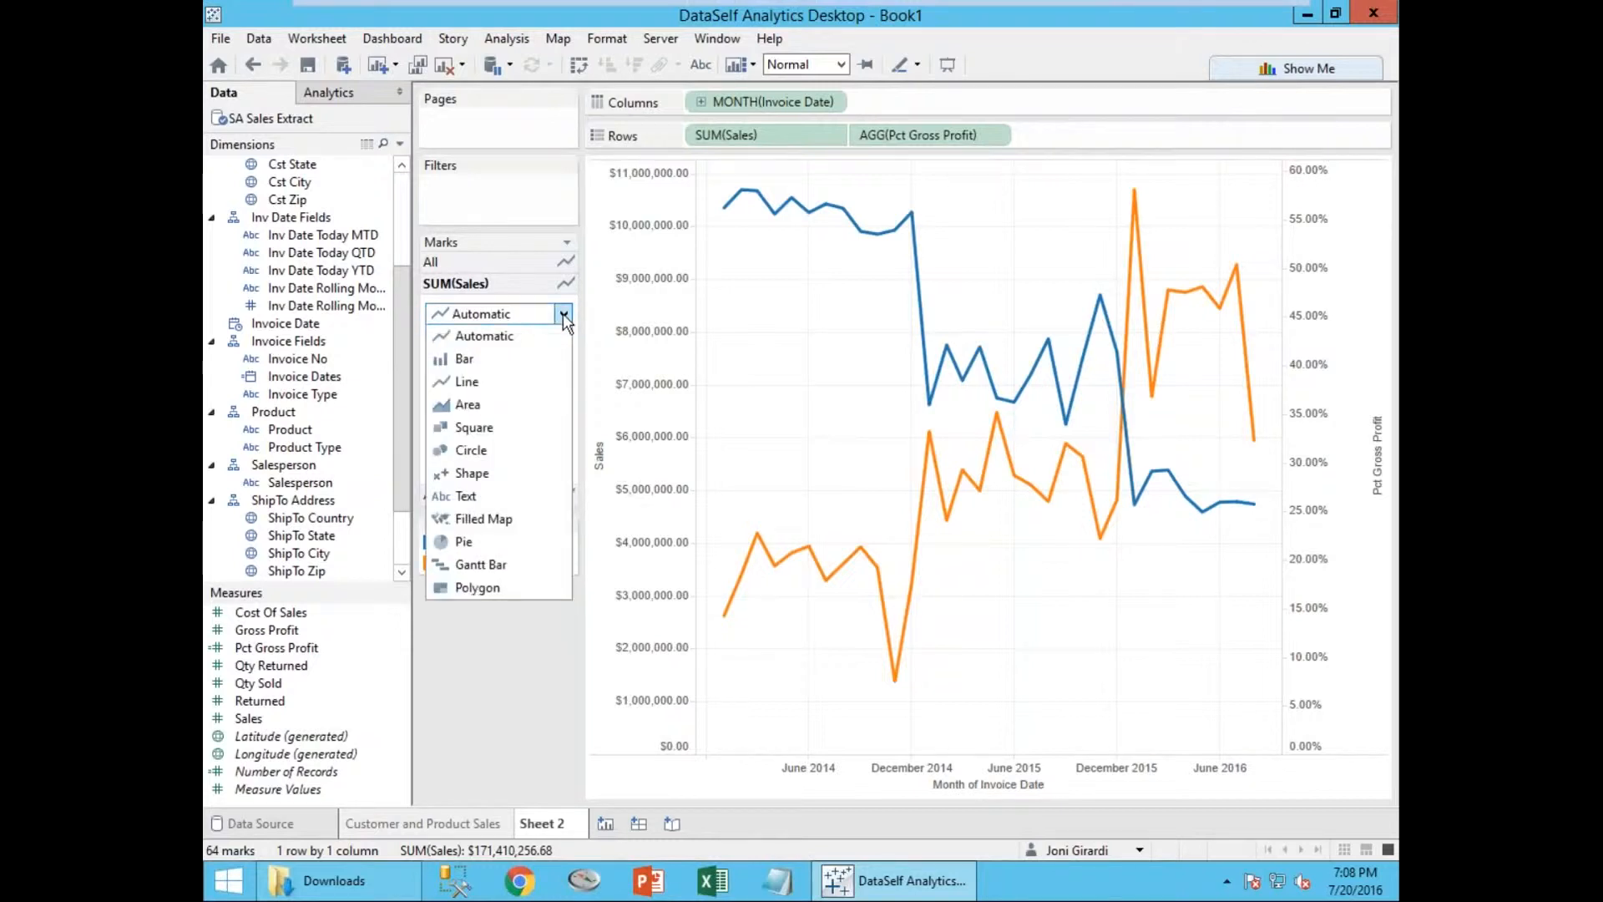
left_click(468, 364)
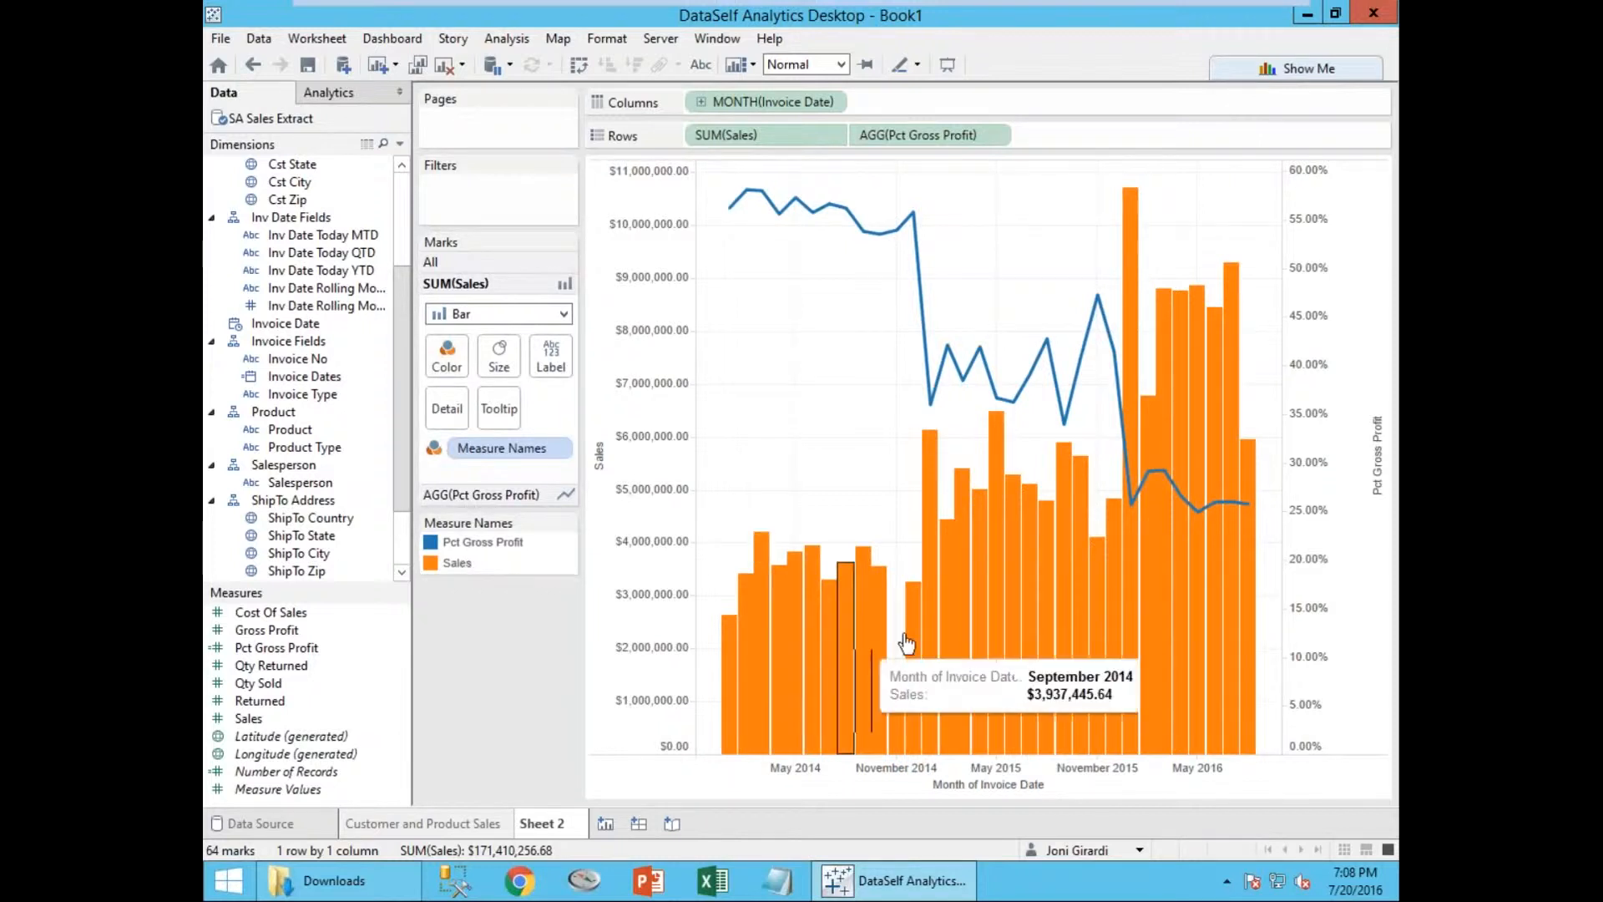
Reduce the size of the Sales marks to make narrower bars with clear gaps between the months.
mouse_move(1228, 612)
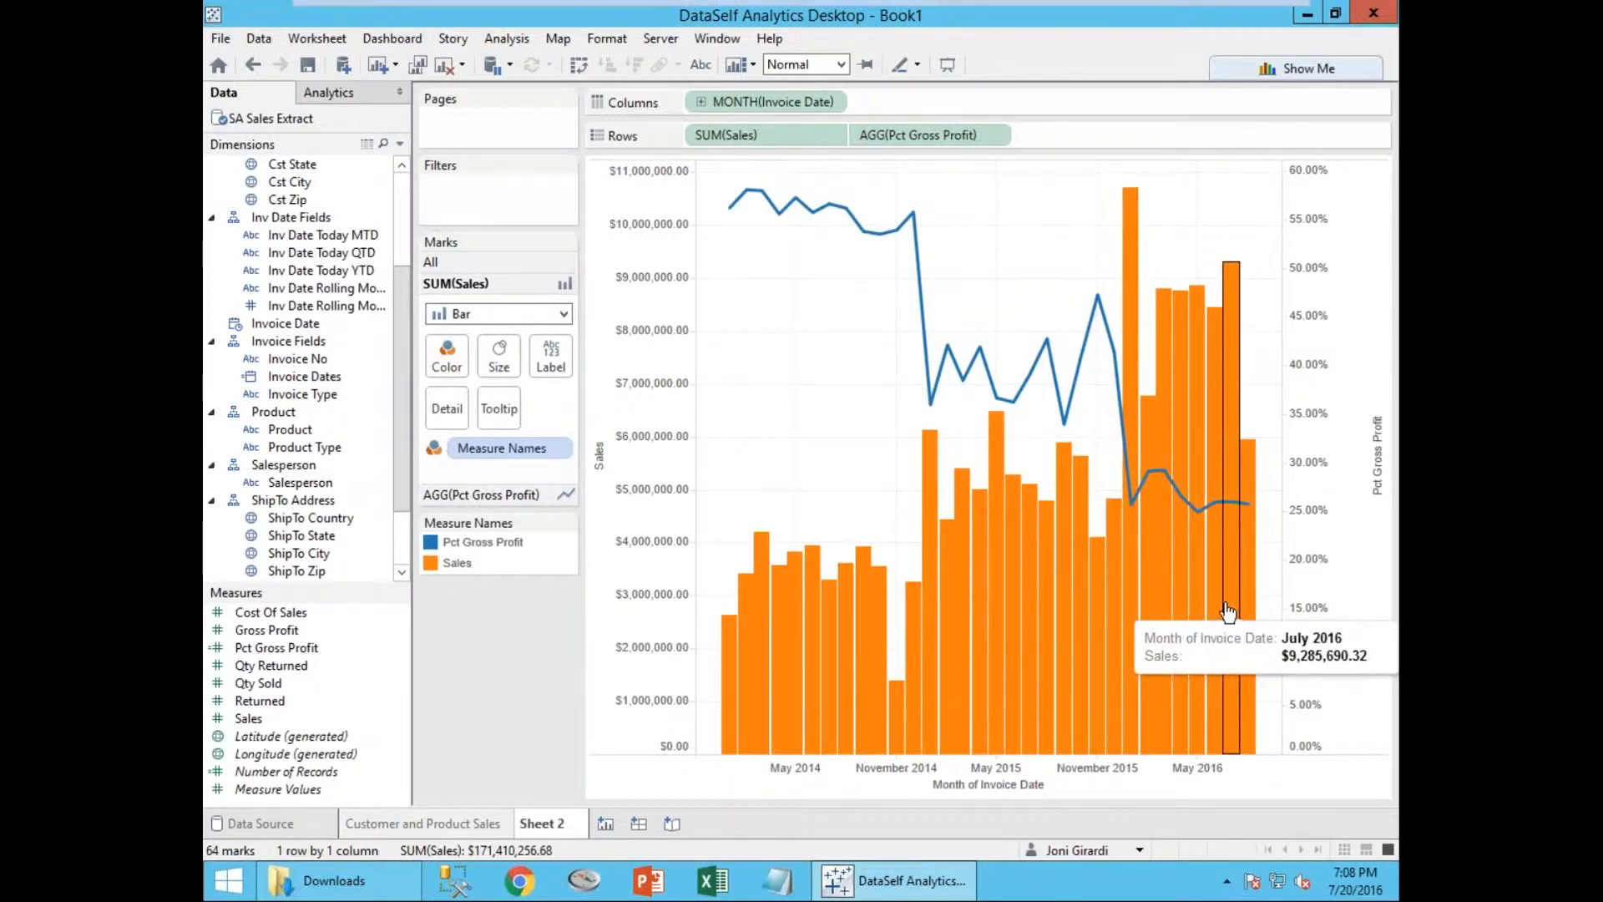
mouse_move(1110, 599)
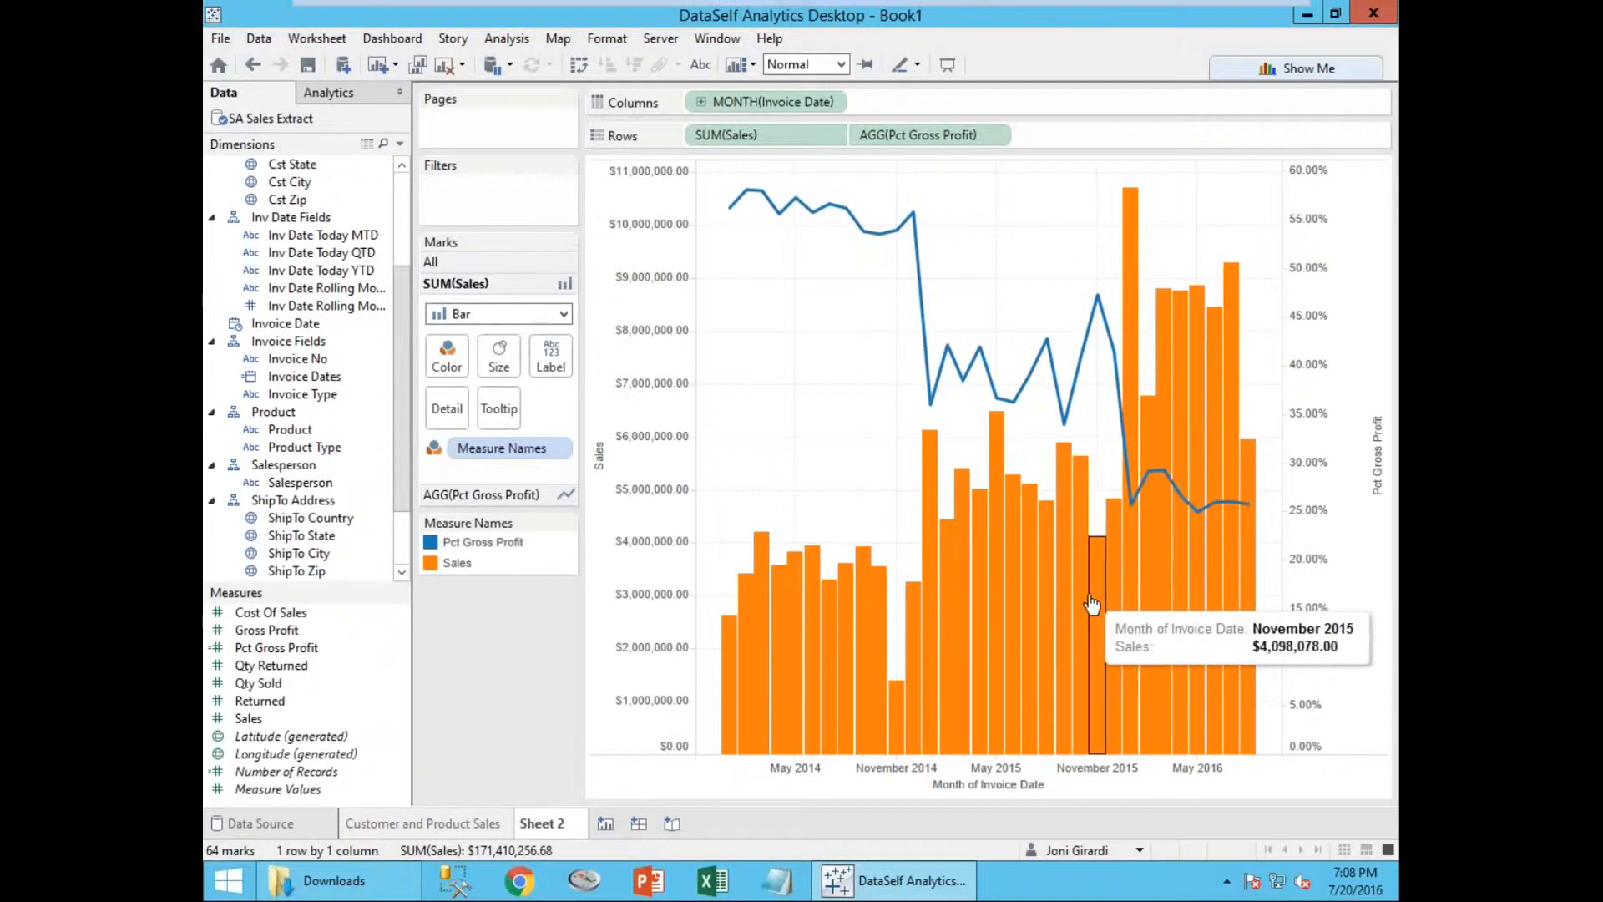
mouse_move(1003, 571)
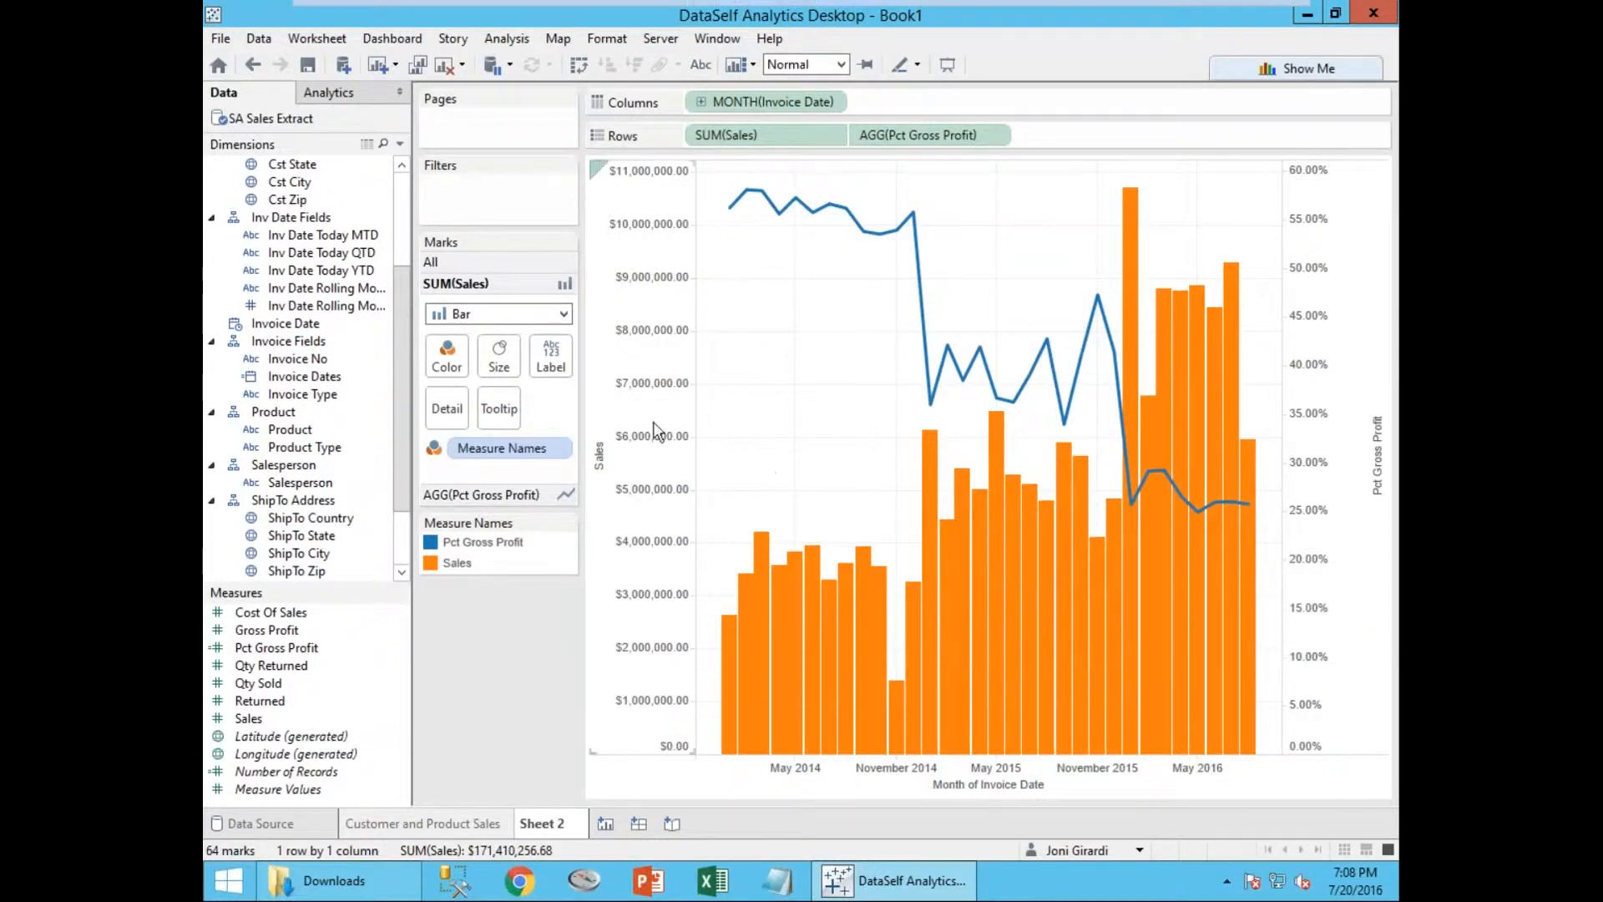
left_click(500, 352)
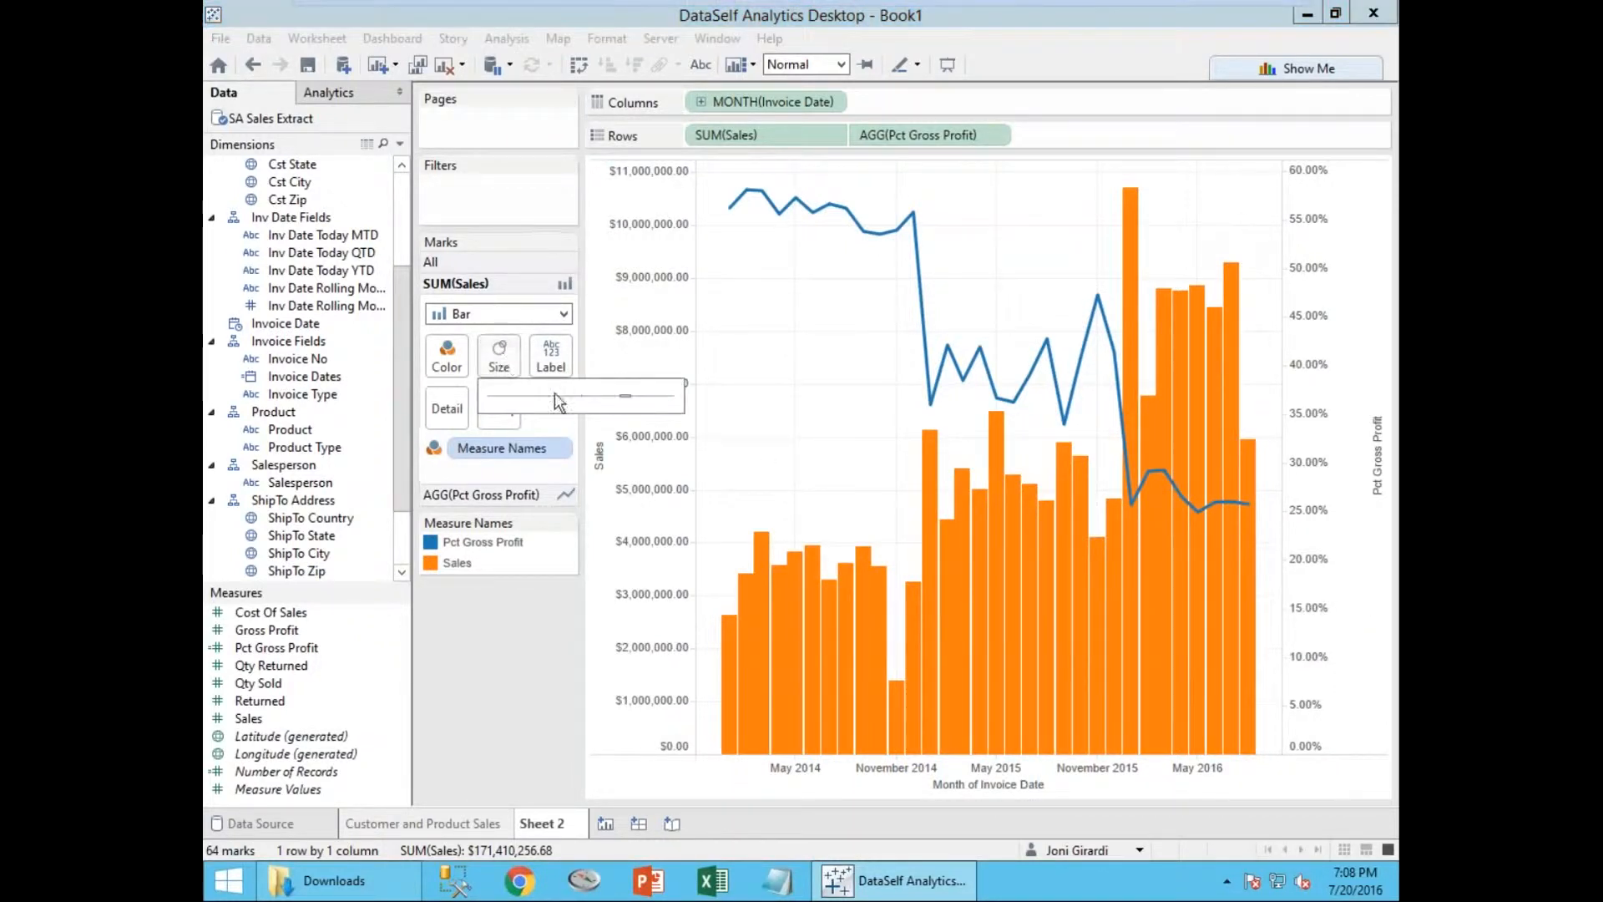
left_click_drag(593, 393, 561, 397)
left_click(548, 676)
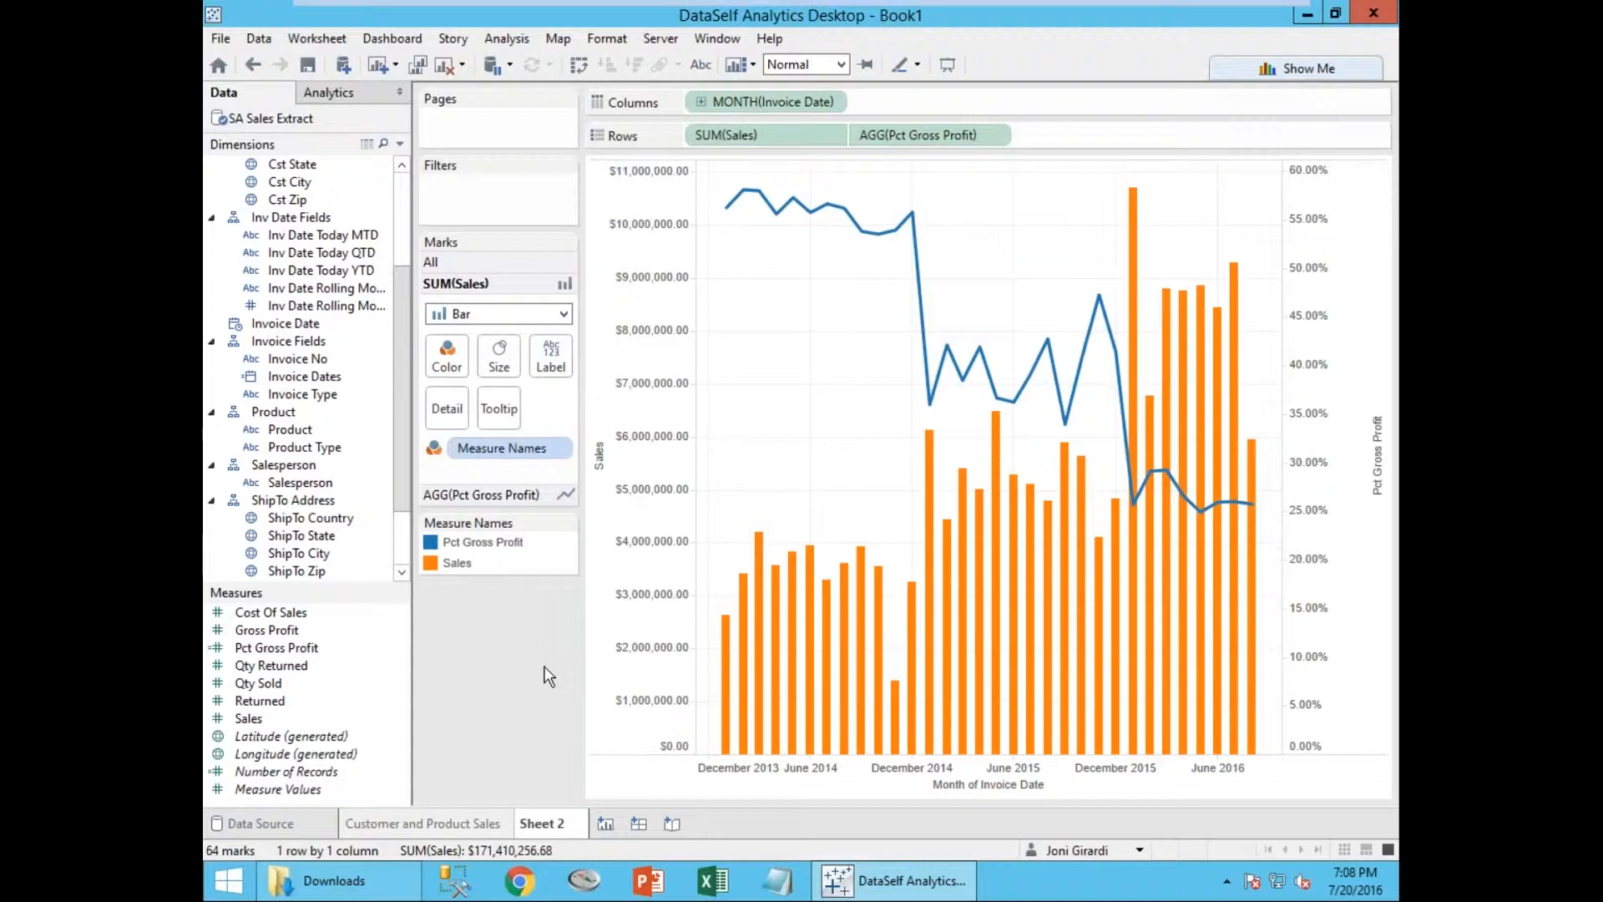
Rename Sheet 2 as "Sales and %GP".
double_click(558, 825)
type("Sales and %GP")
key("Return")
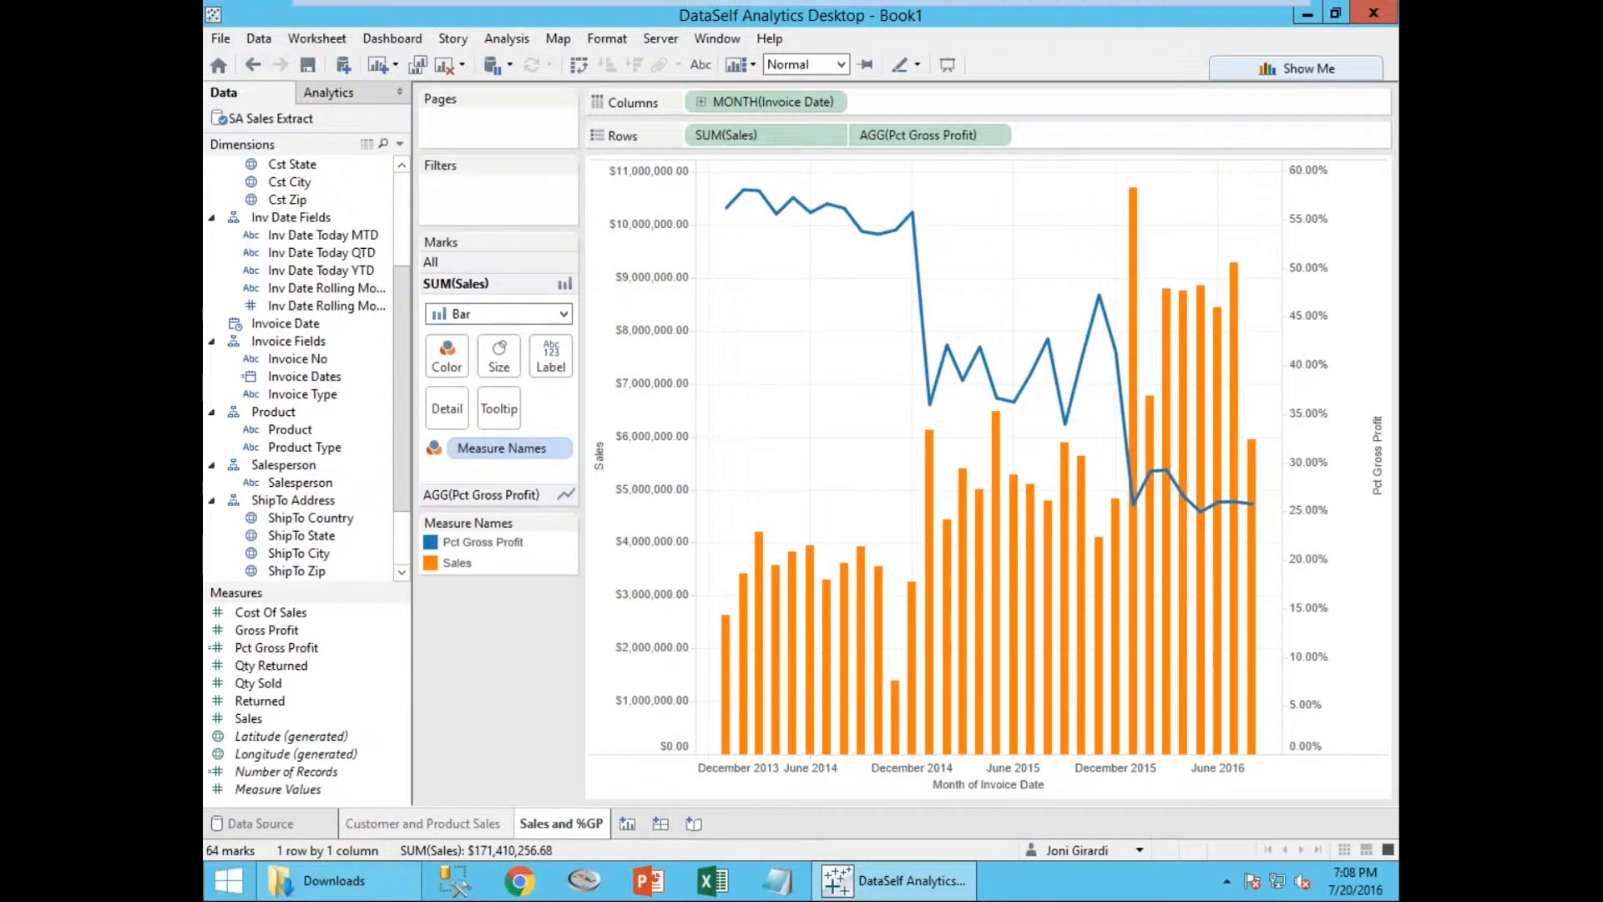
Create a new worksheet and build a symbol map from the Cst State dimension and the Sales measure.
left_click(625, 824)
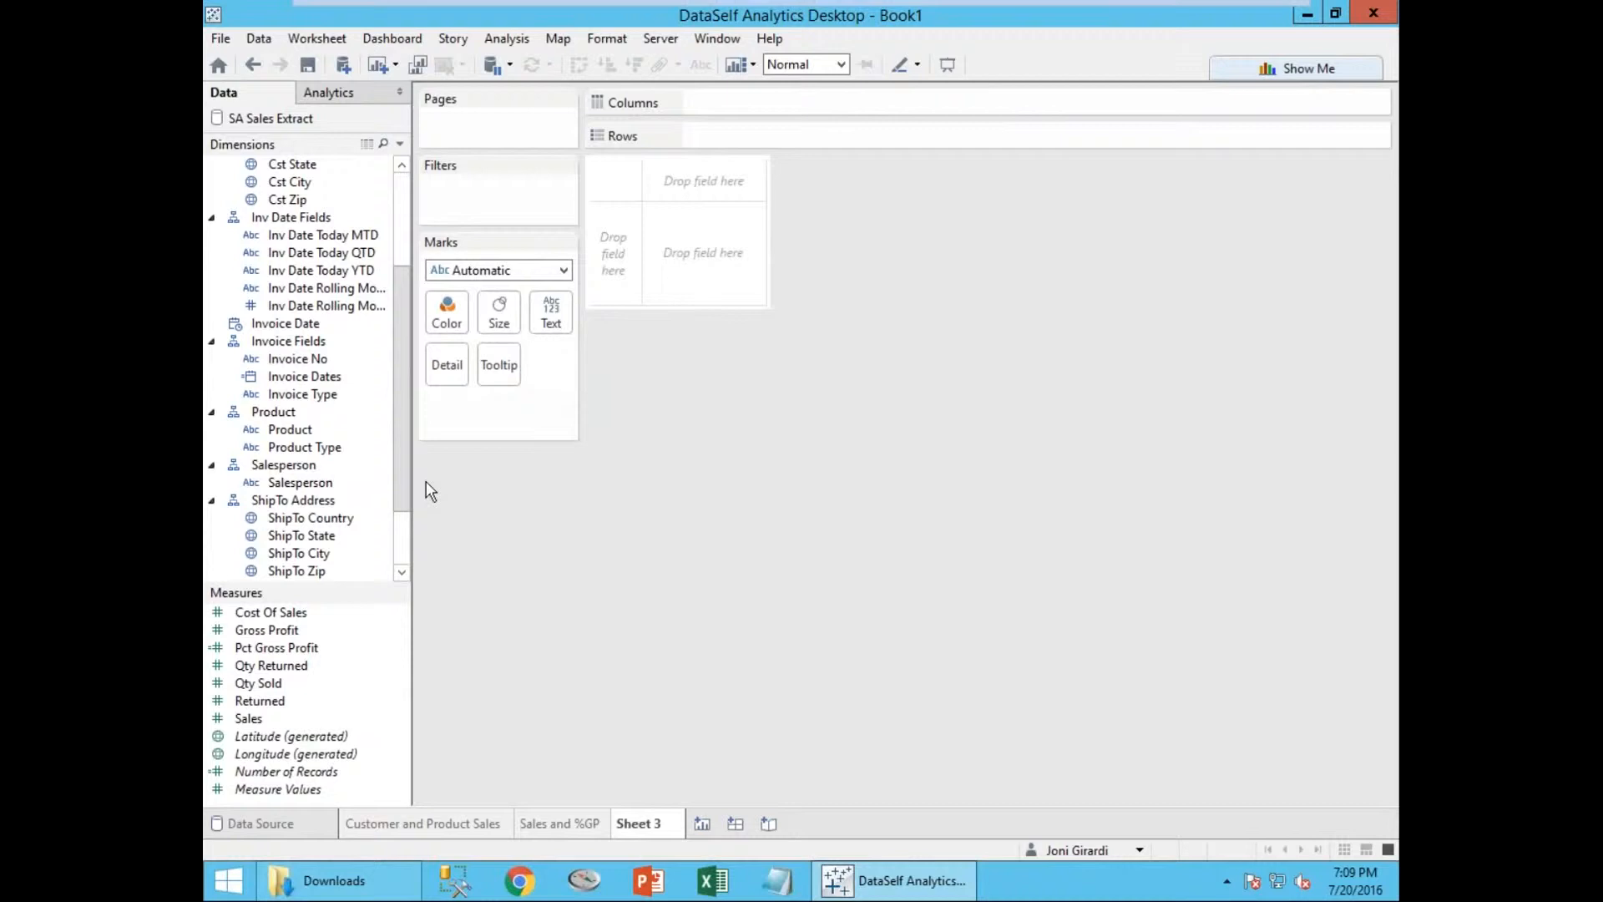
left_click_drag(404, 459, 405, 398)
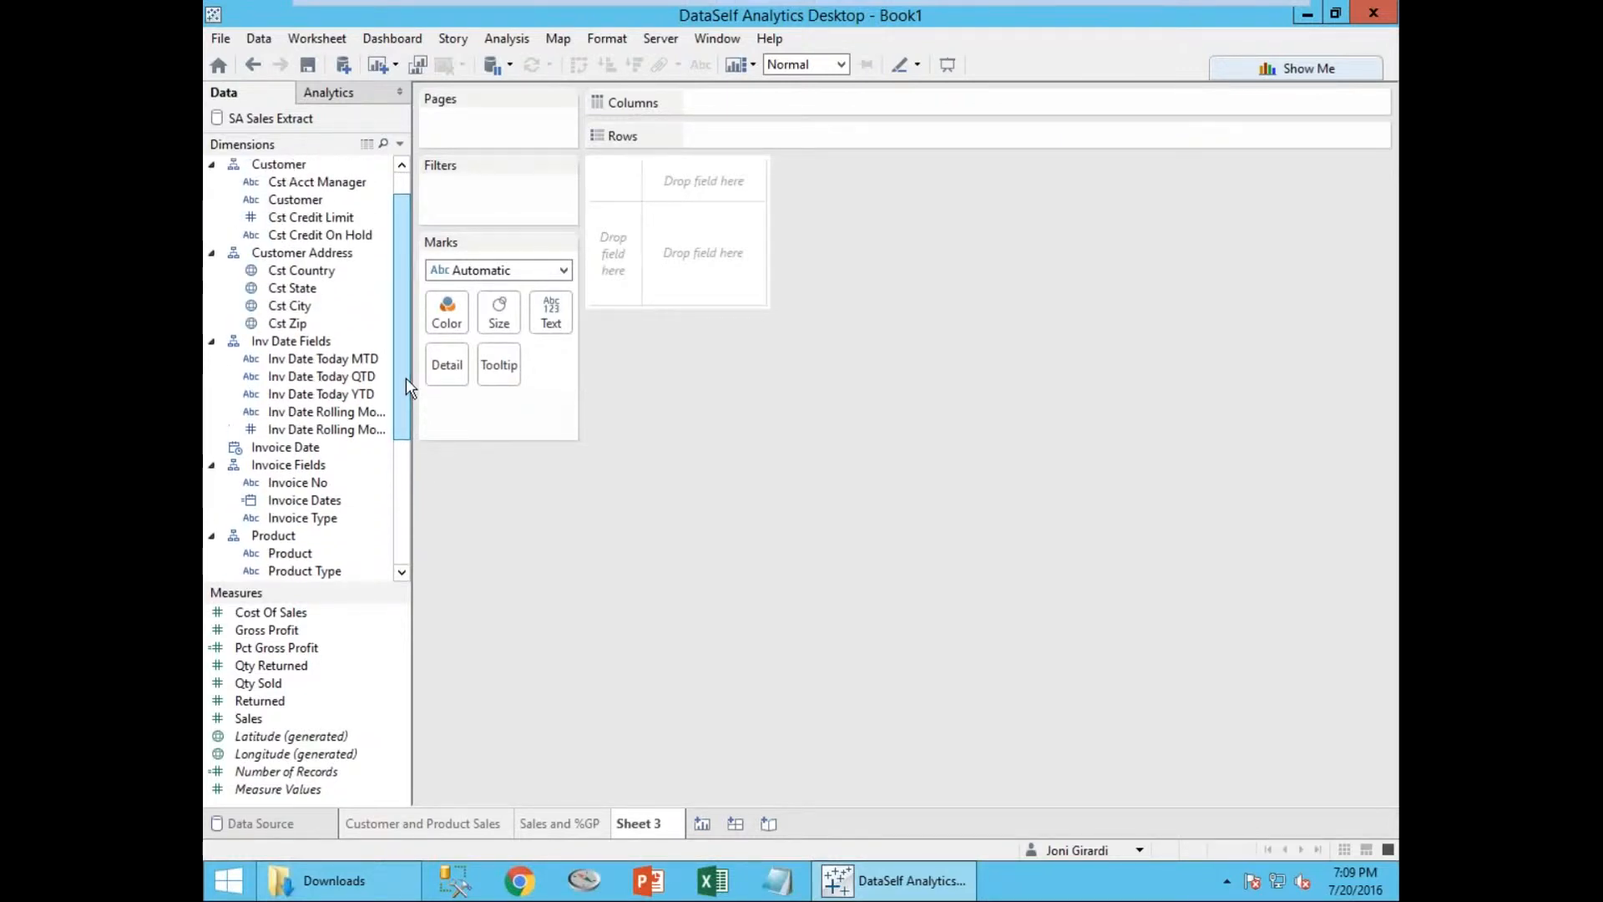
left_click(298, 293)
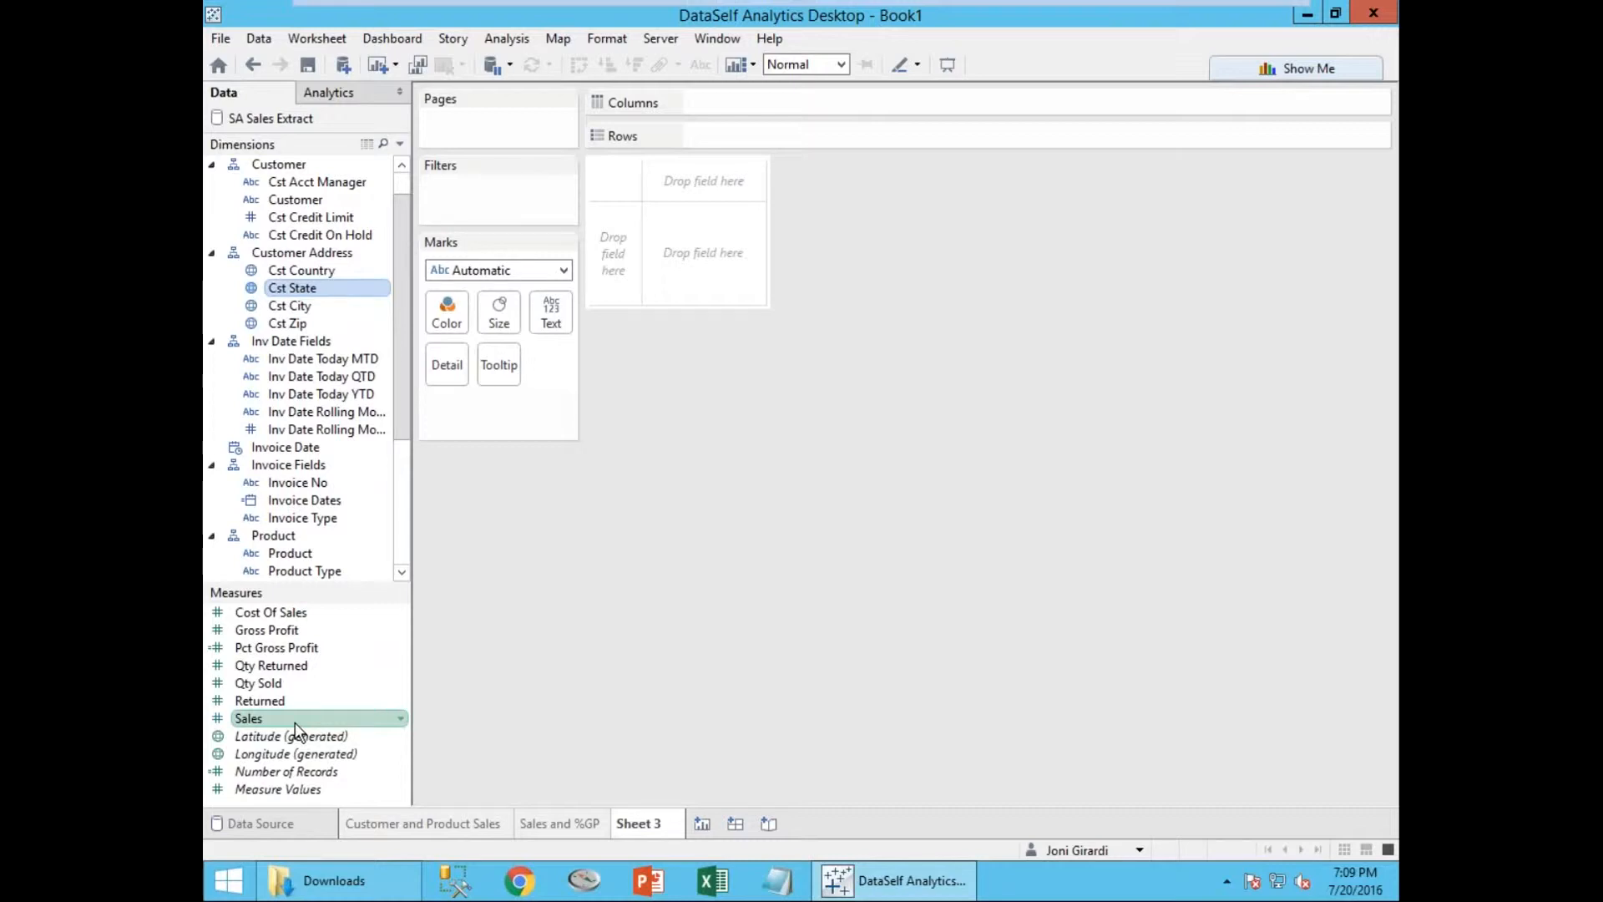
left_click(1310, 68)
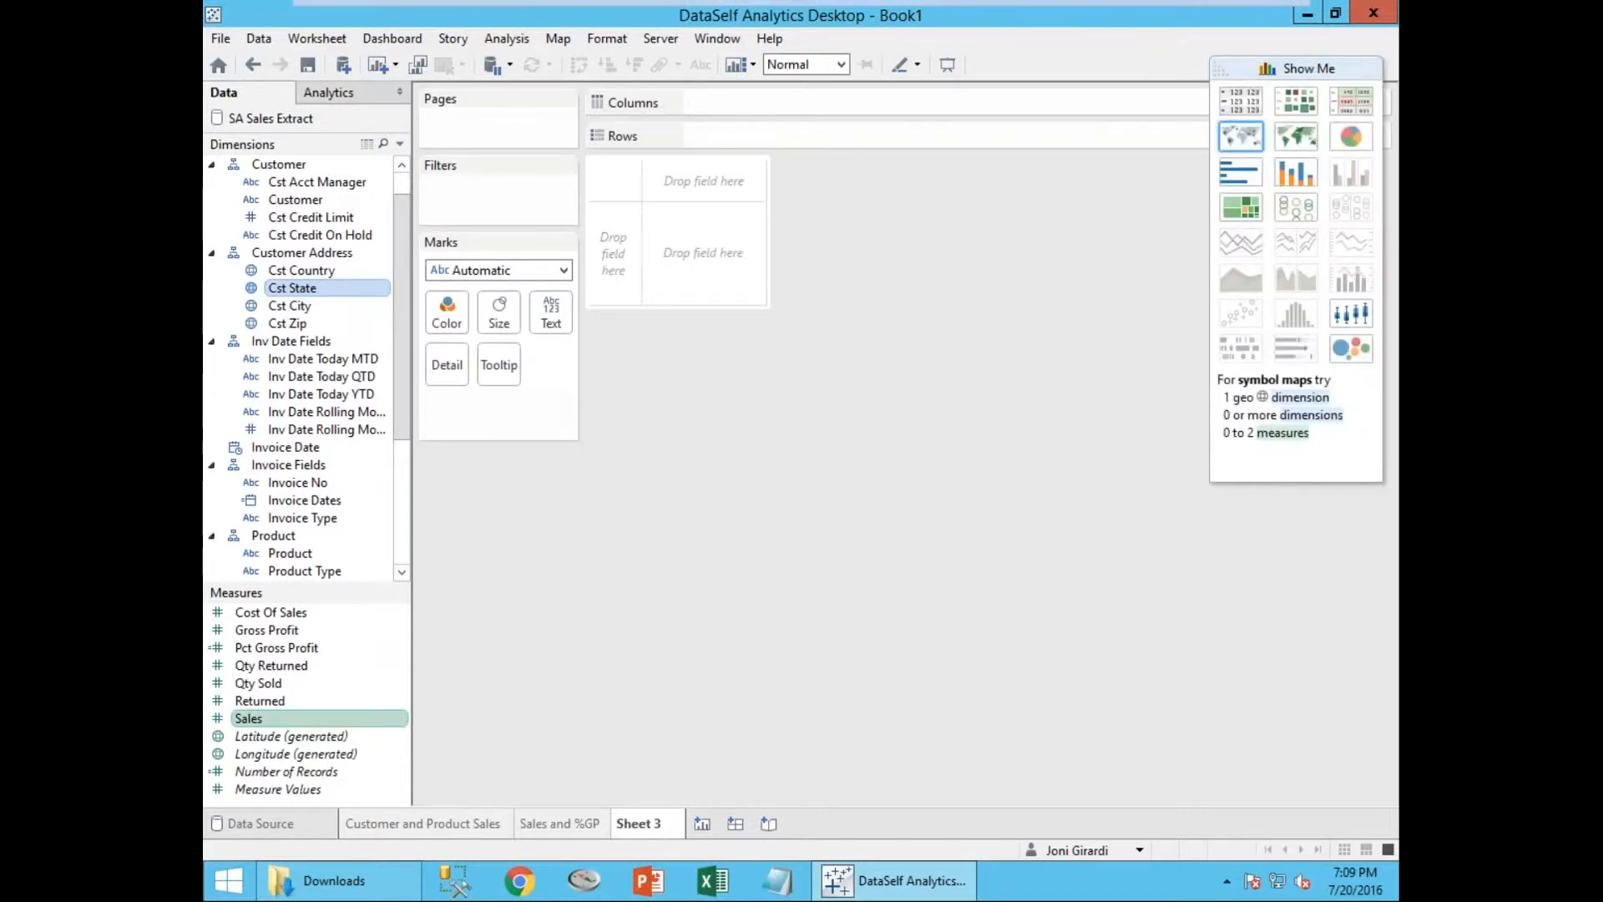
left_click(1241, 137)
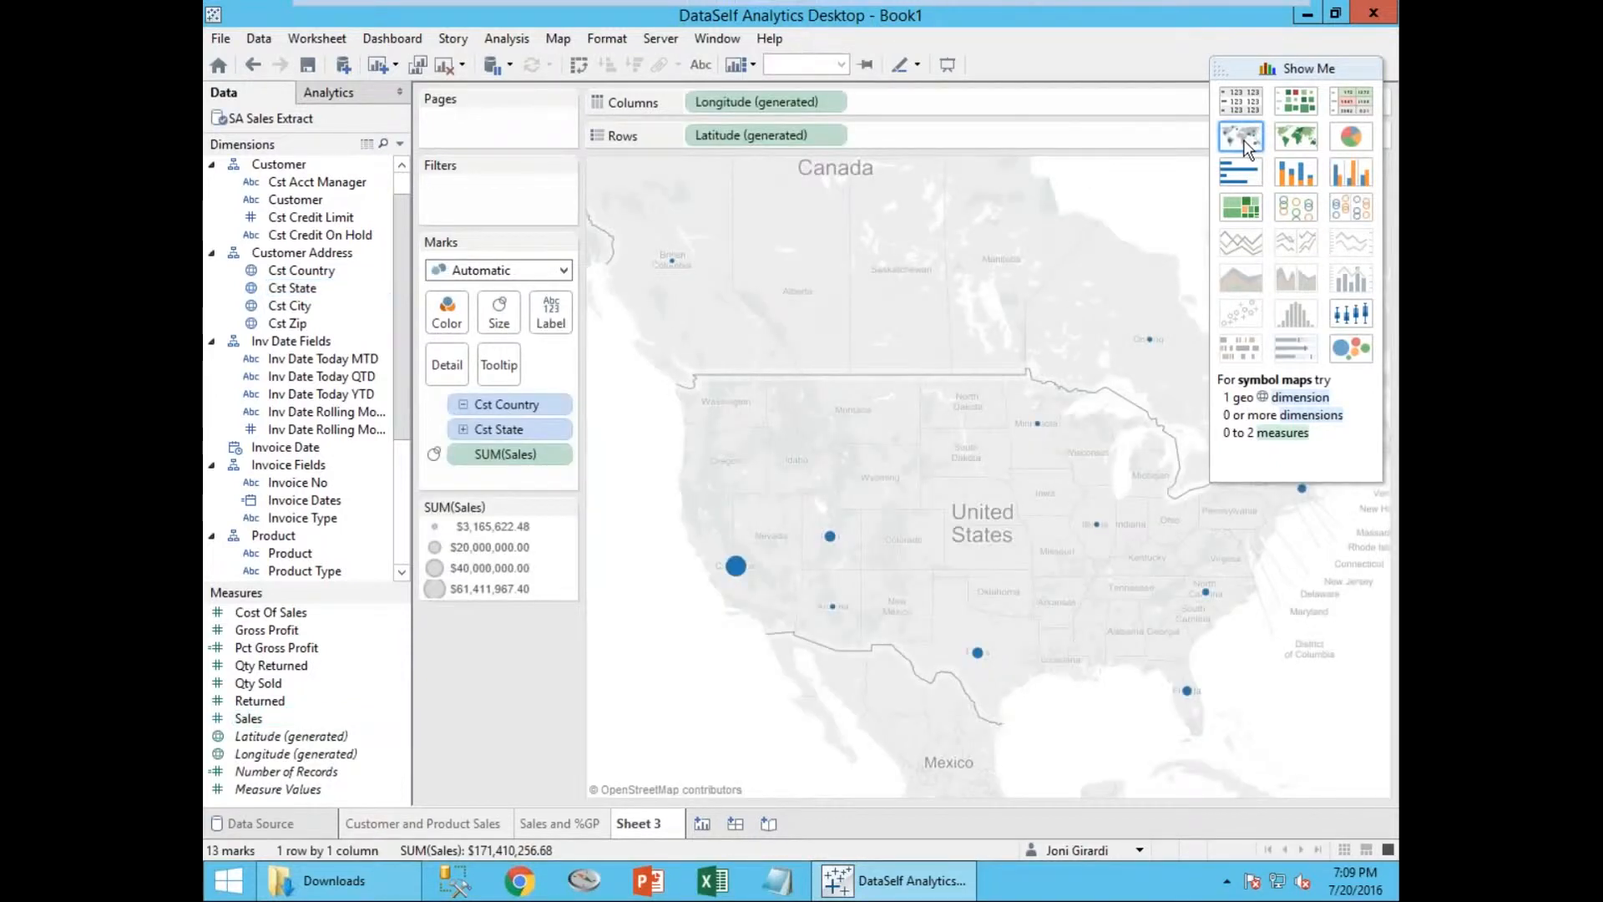
left_click(1221, 70)
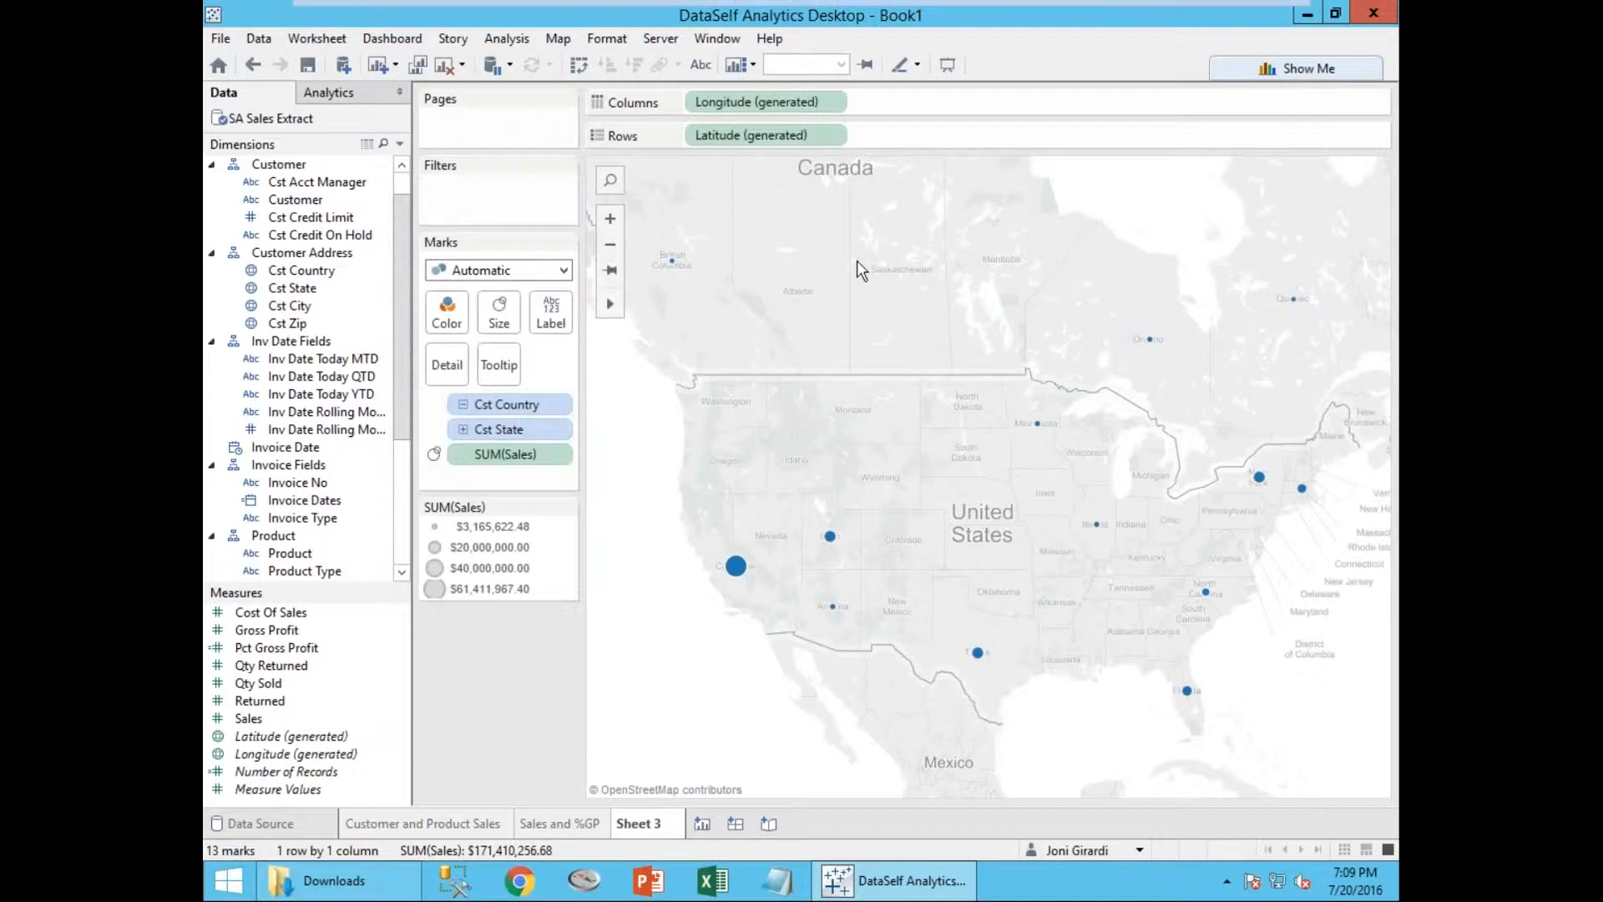
Enlarge the Sales circles on the state map to about the middle of the size range.
mouse_move(741, 591)
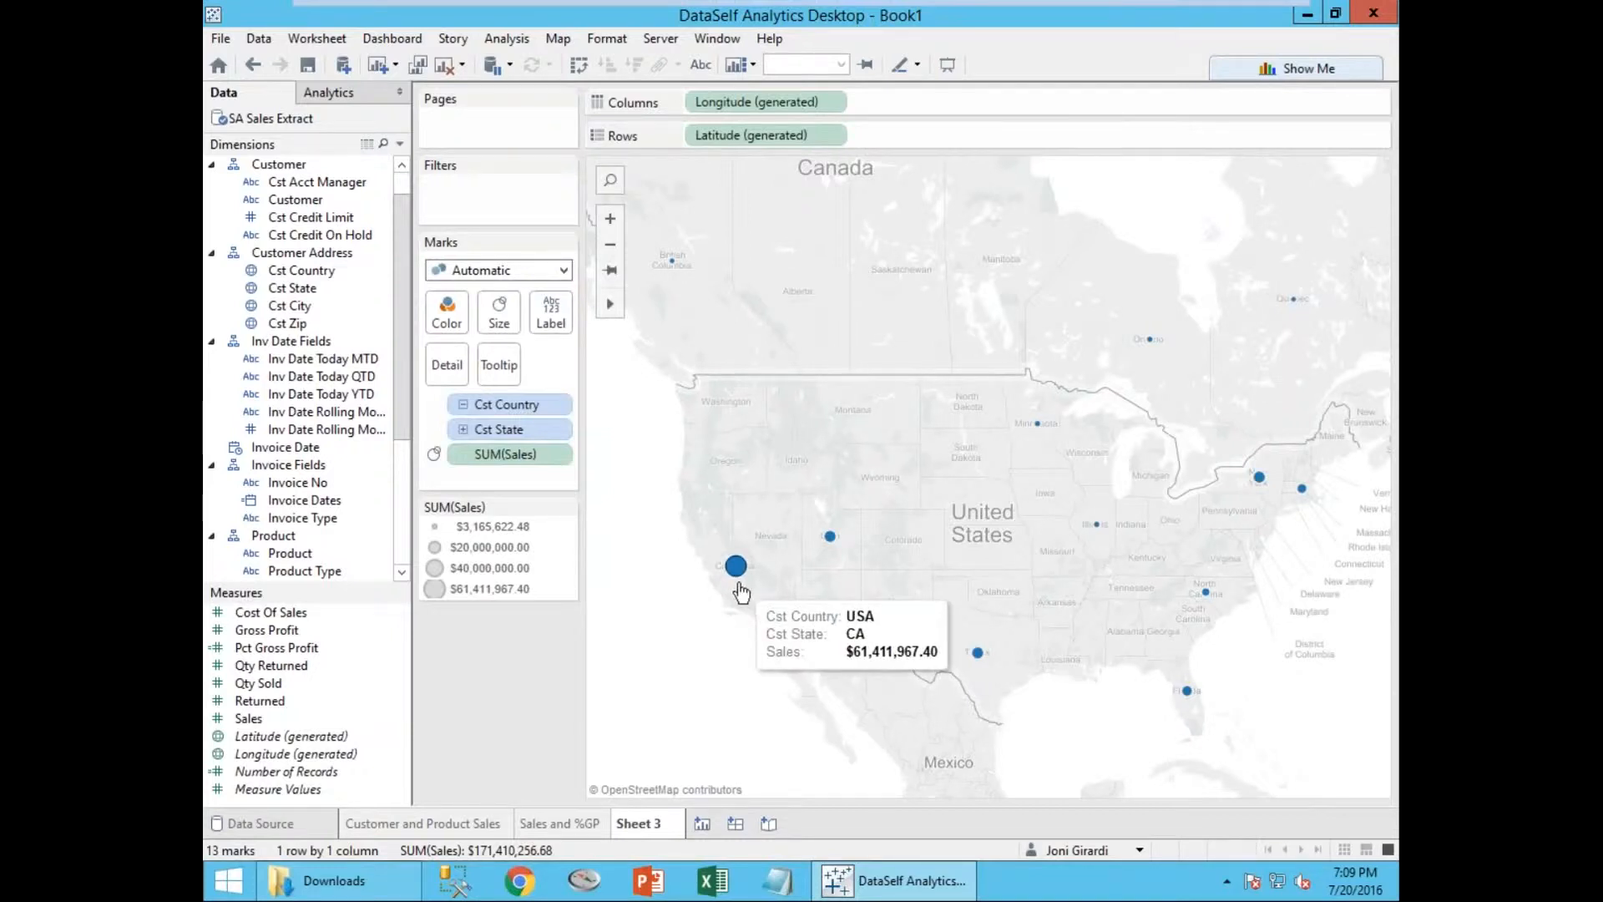
left_click(501, 318)
left_click_drag(534, 353, 583, 355)
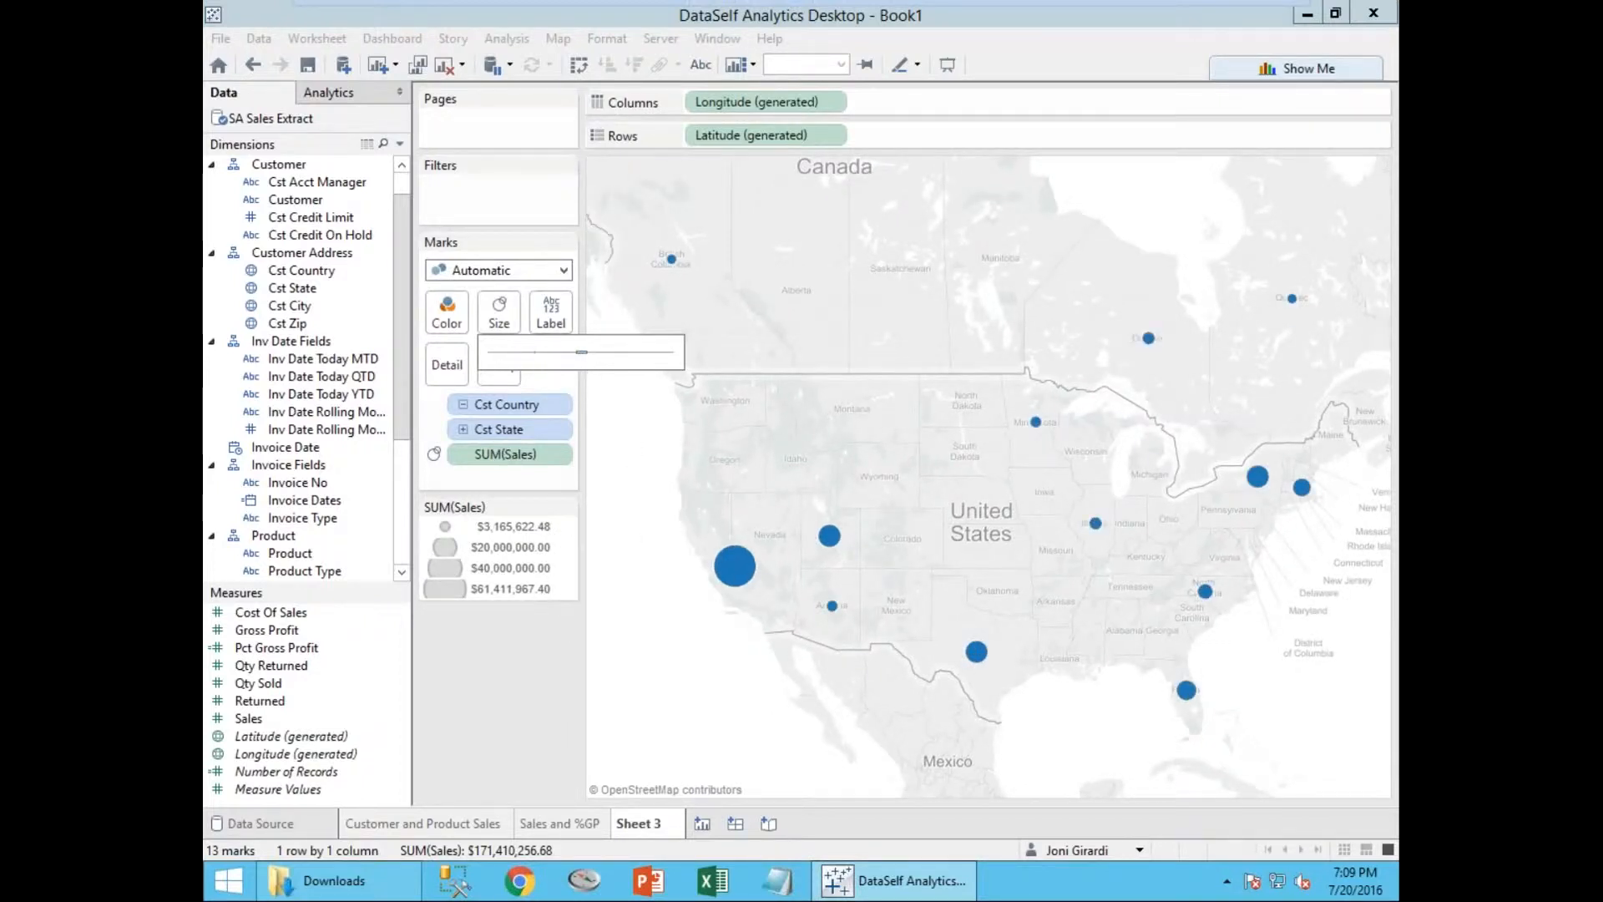
left_click(635, 653)
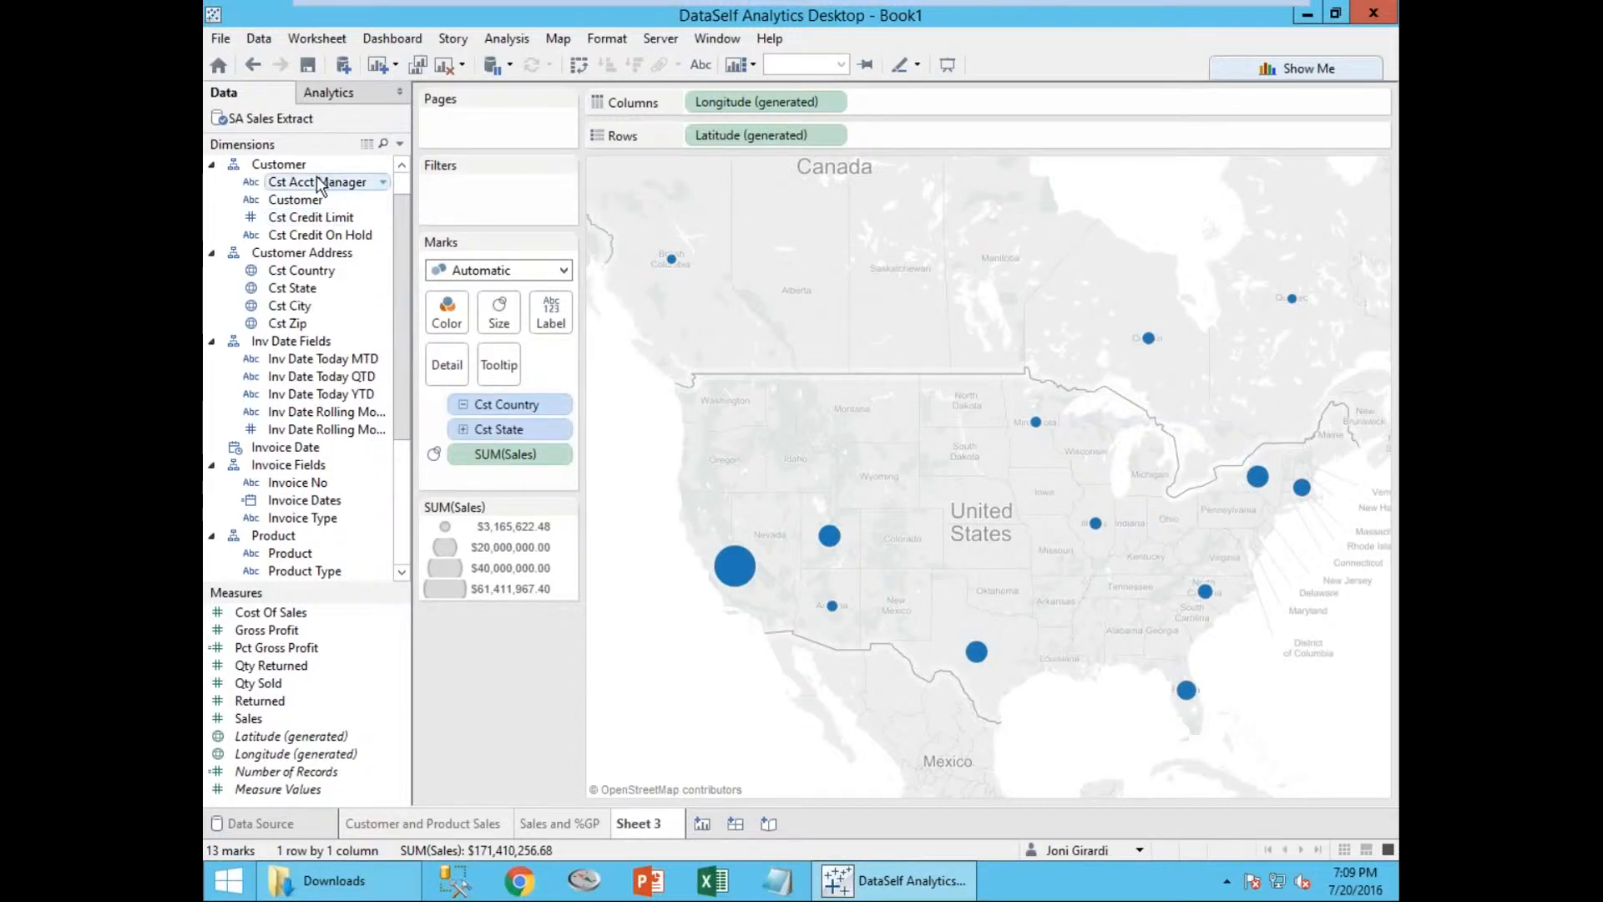
Color the map marks by Cst Acct Manager with all members added, and set the mark type to Pie.
left_click_drag(322, 176, 448, 317)
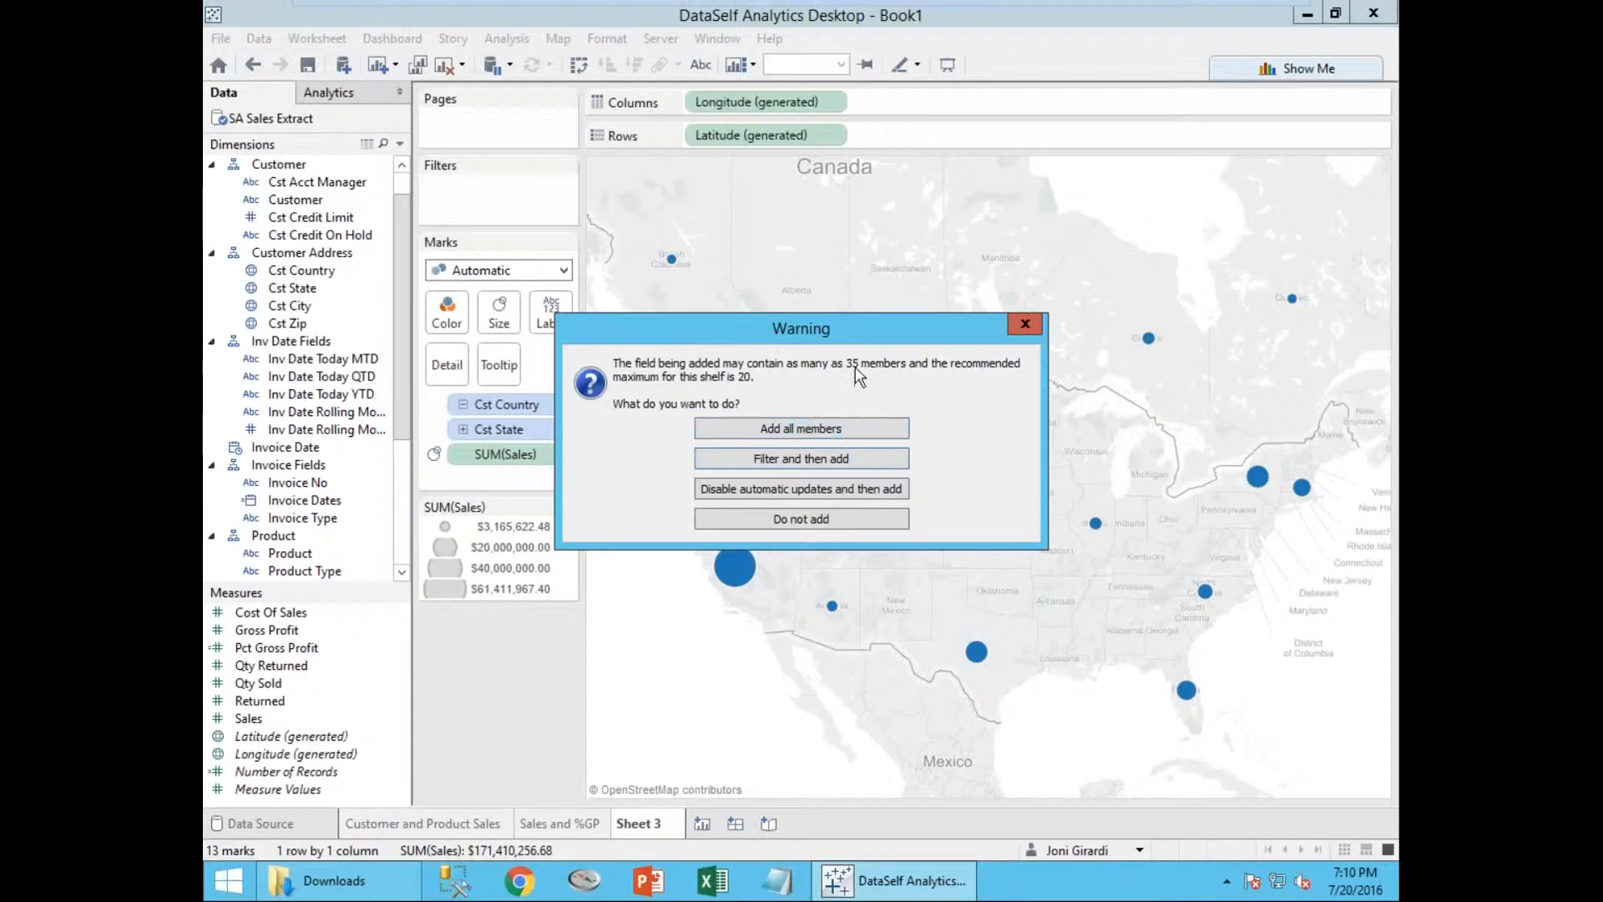
left_click(825, 430)
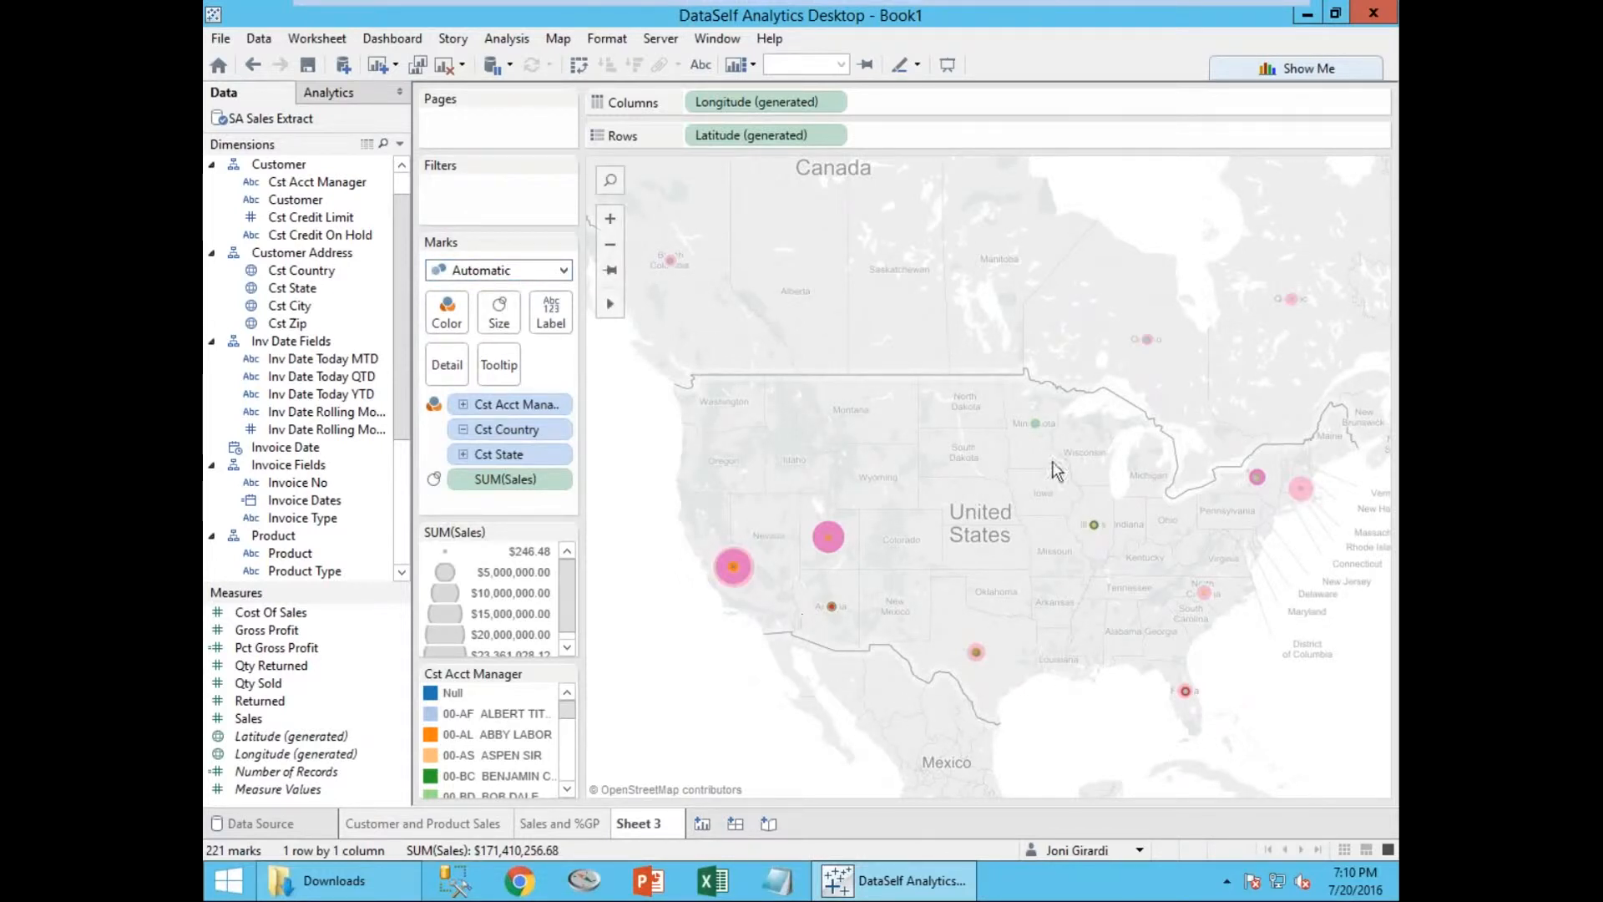
left_click(564, 269)
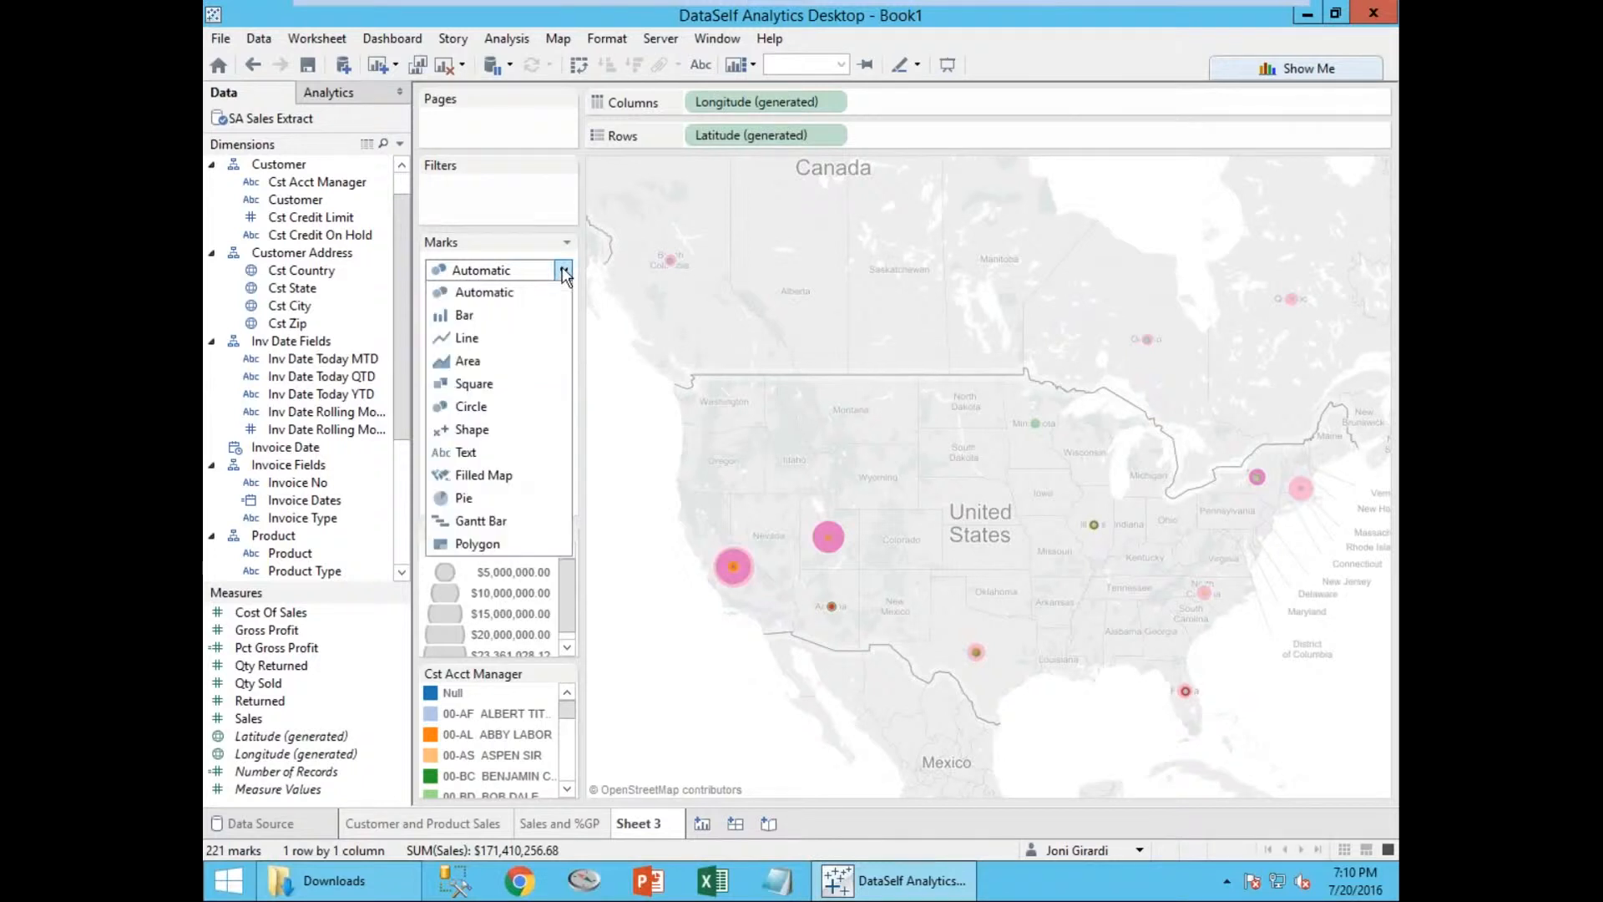
left_click(478, 501)
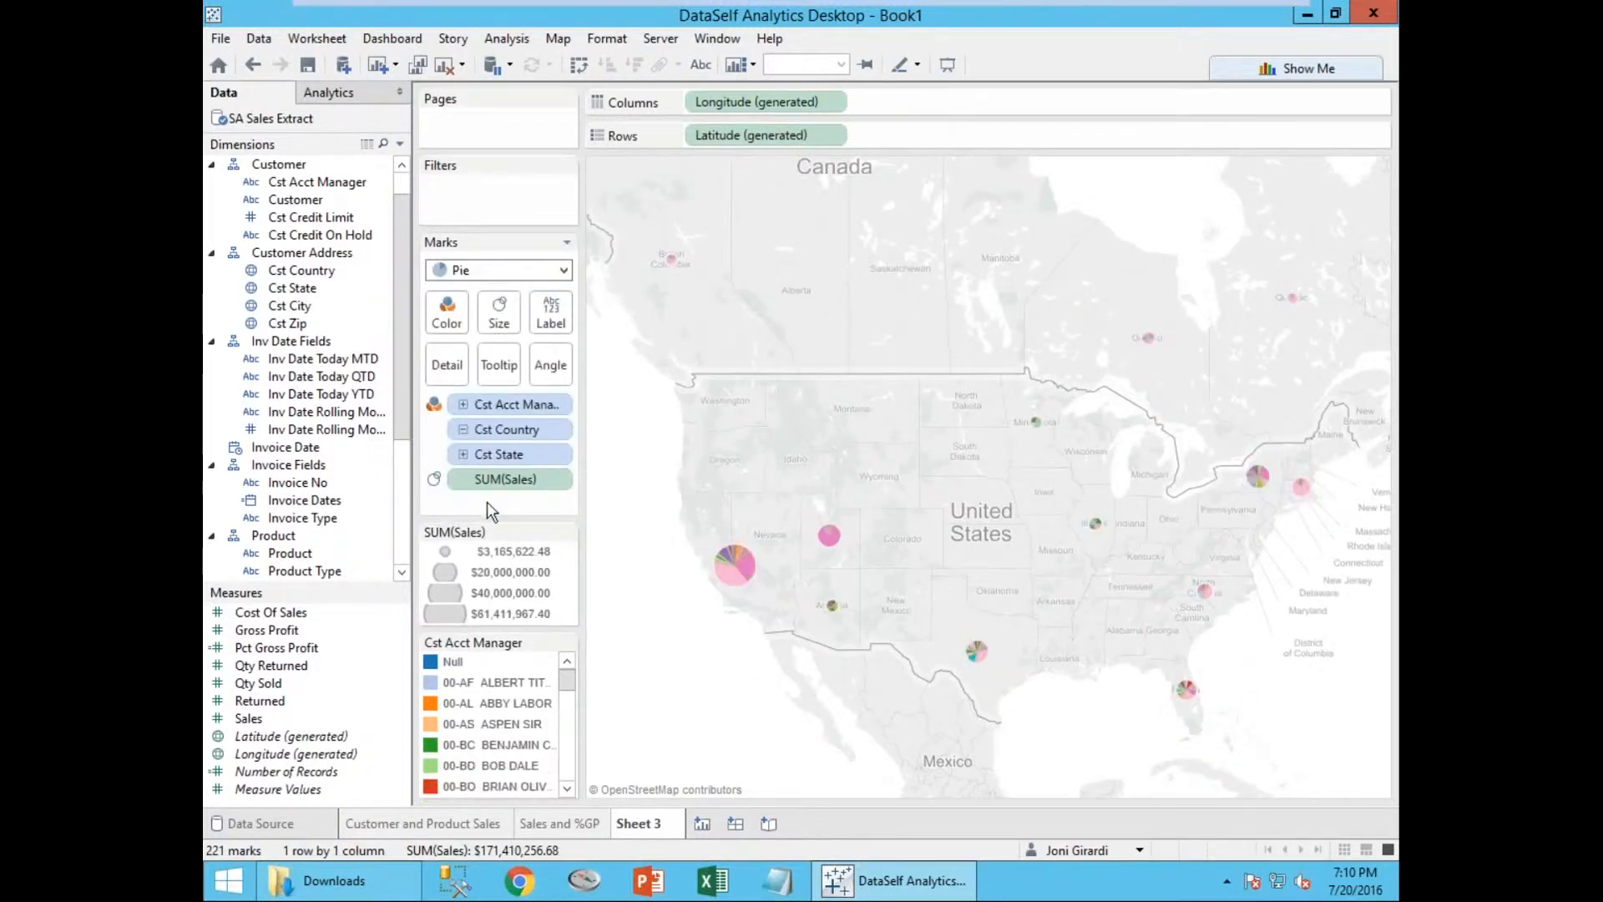
Filter the map by Cst Acct Manager, keeping only the first five named managers after Null.
mouse_move(732, 572)
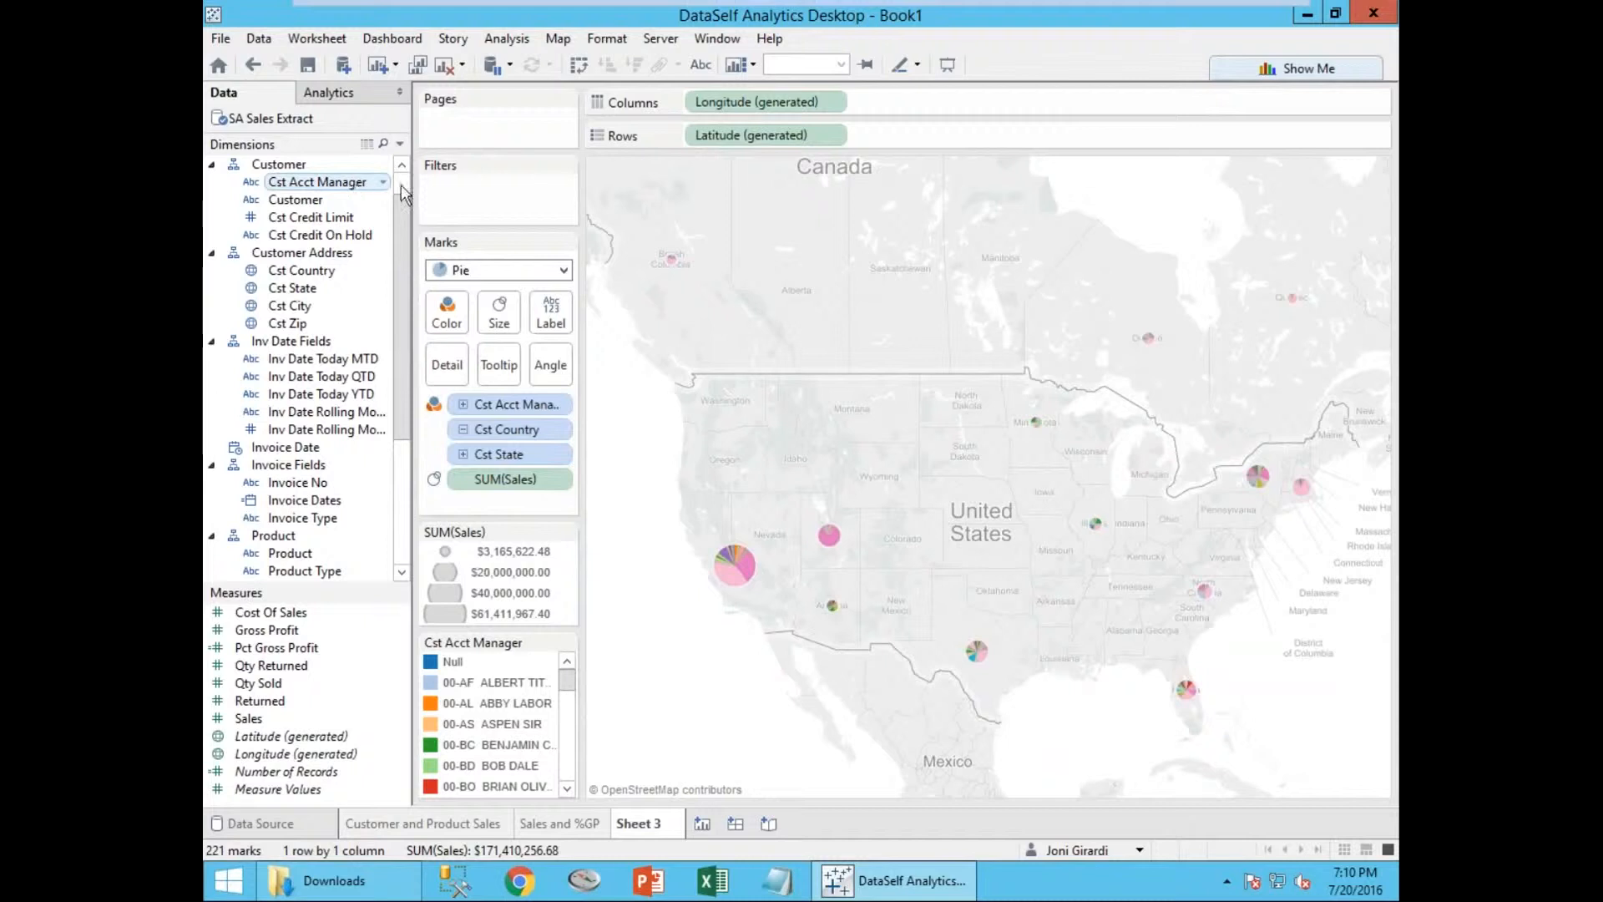
left_click(298, 183)
left_click_drag(298, 188, 434, 187)
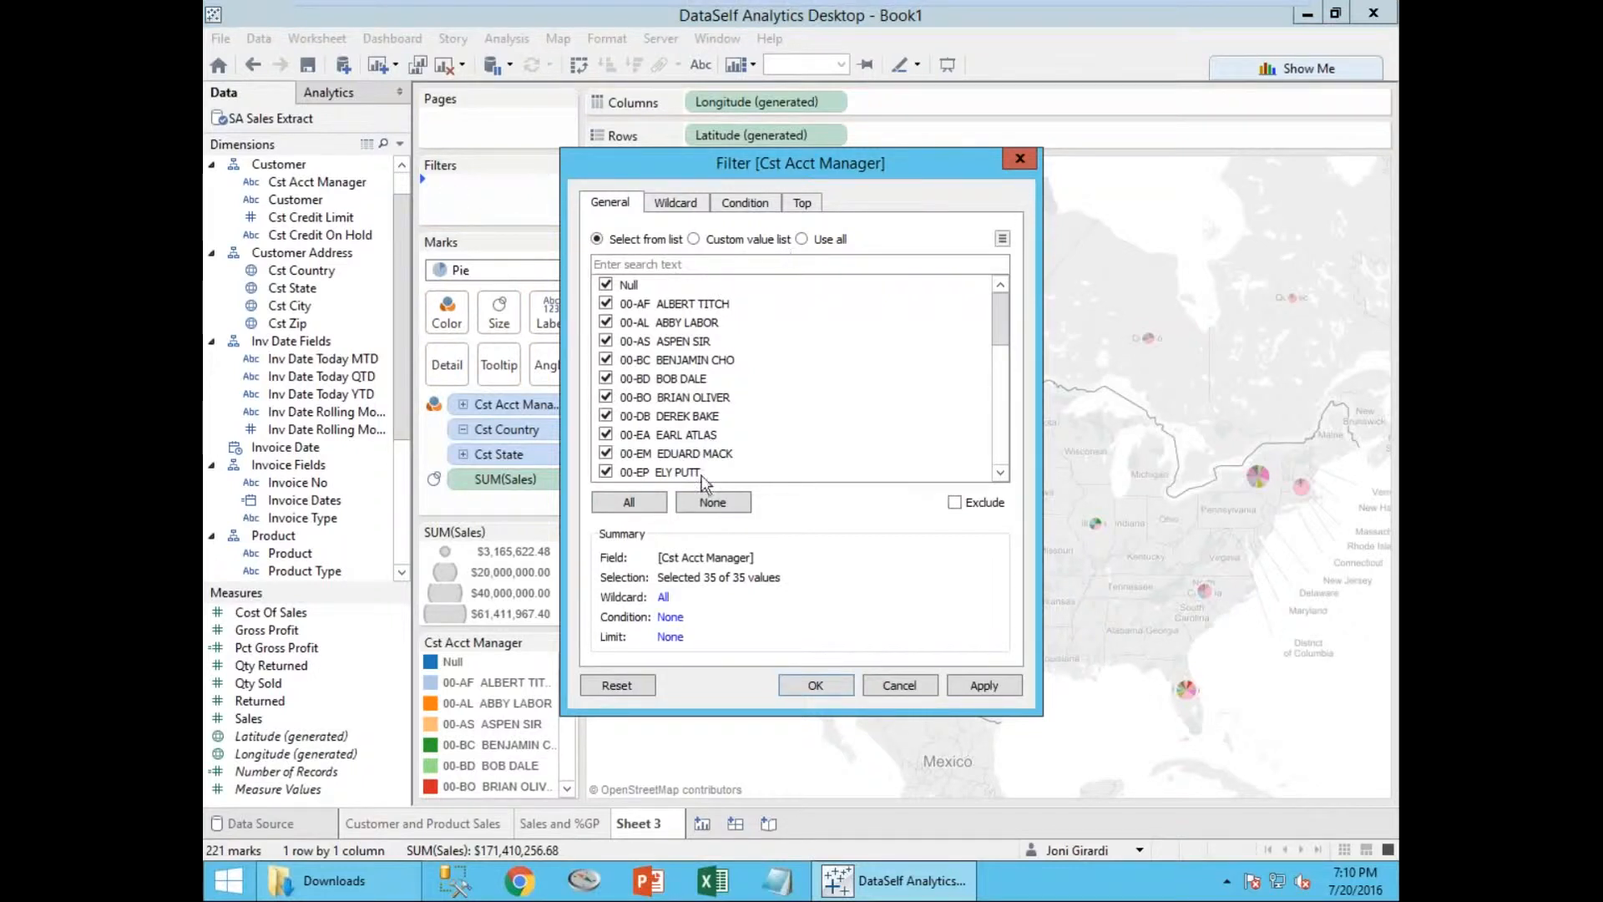
left_click(712, 502)
left_click(606, 304)
left_click(607, 323)
left_click(606, 340)
left_click(607, 360)
left_click(606, 378)
left_click(791, 684)
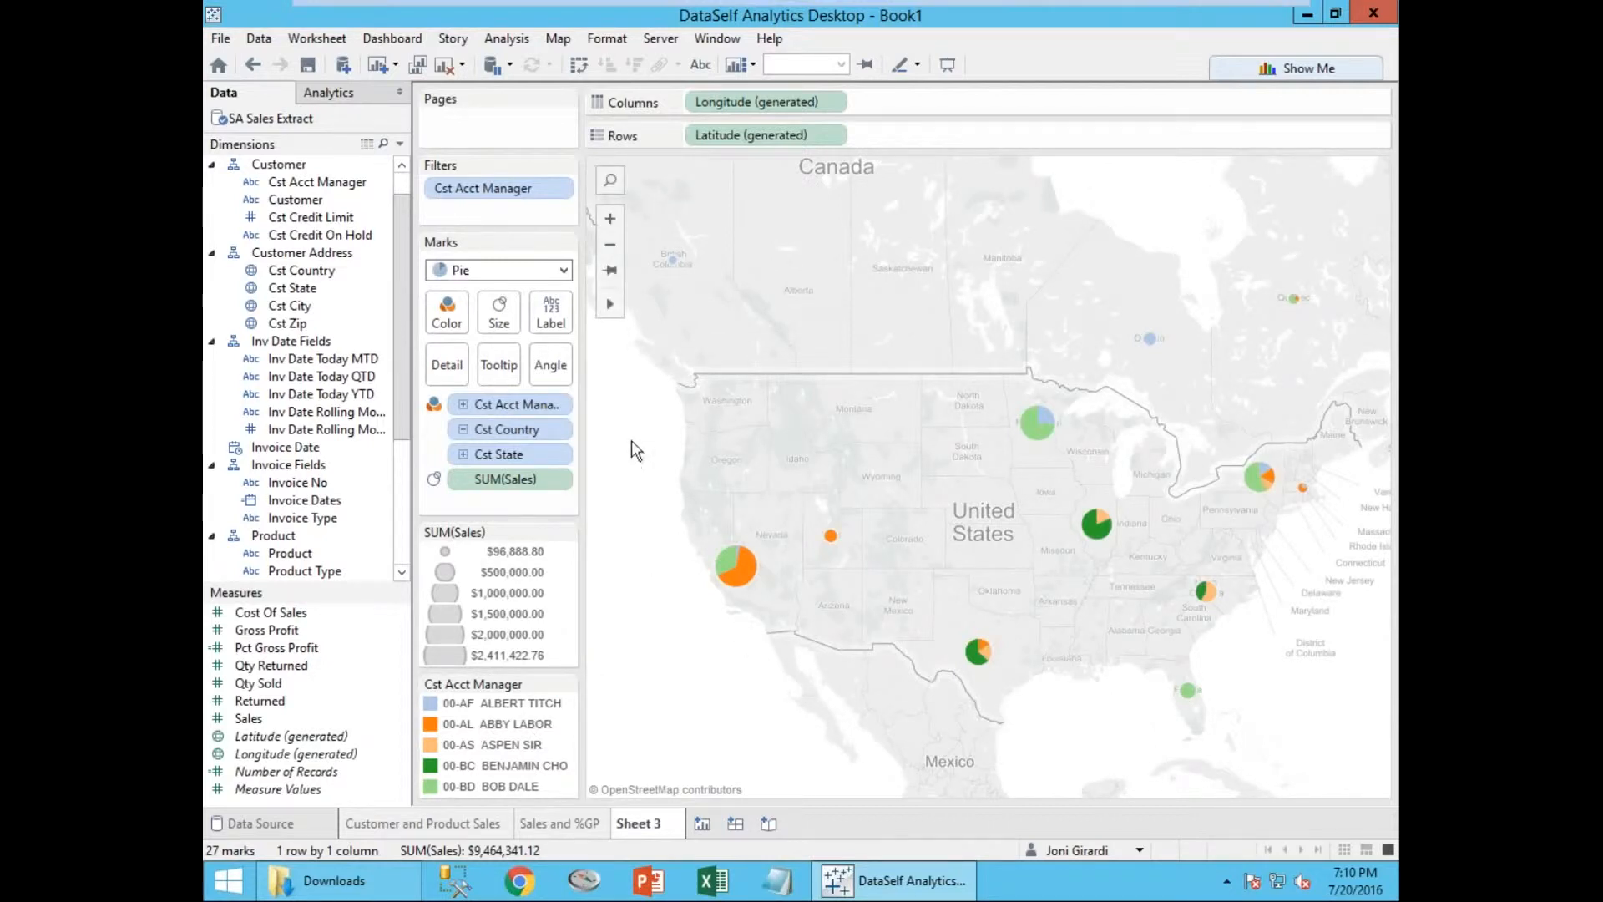
Show the Cst Acct Manager filter beside the map and add the sixth named manager to the selection.
left_click(558, 193)
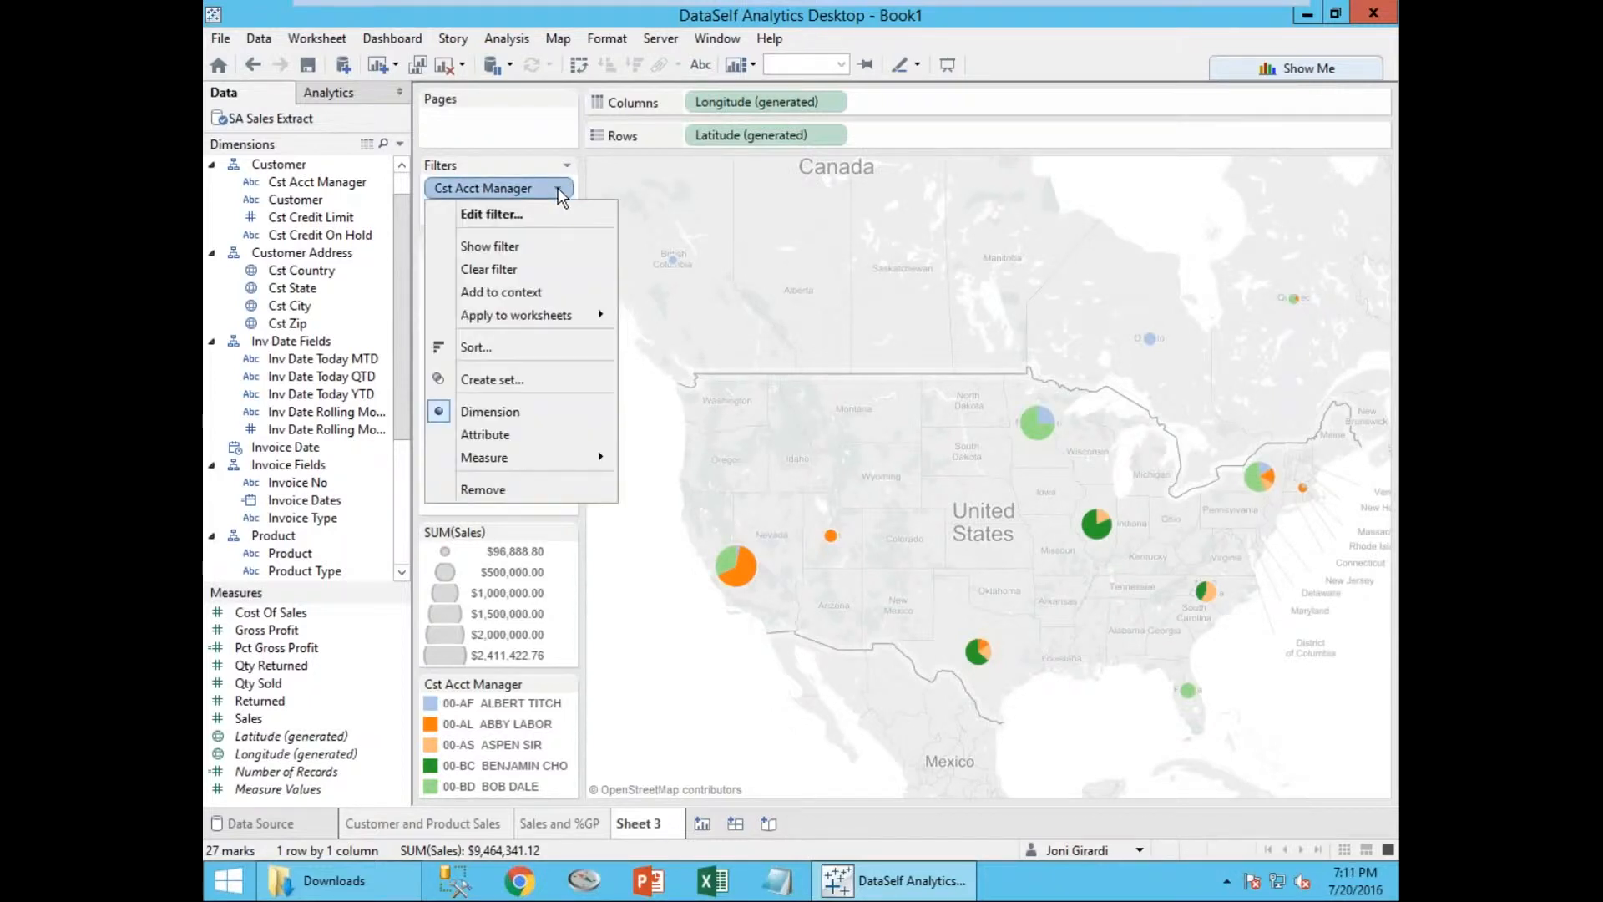
left_click(539, 244)
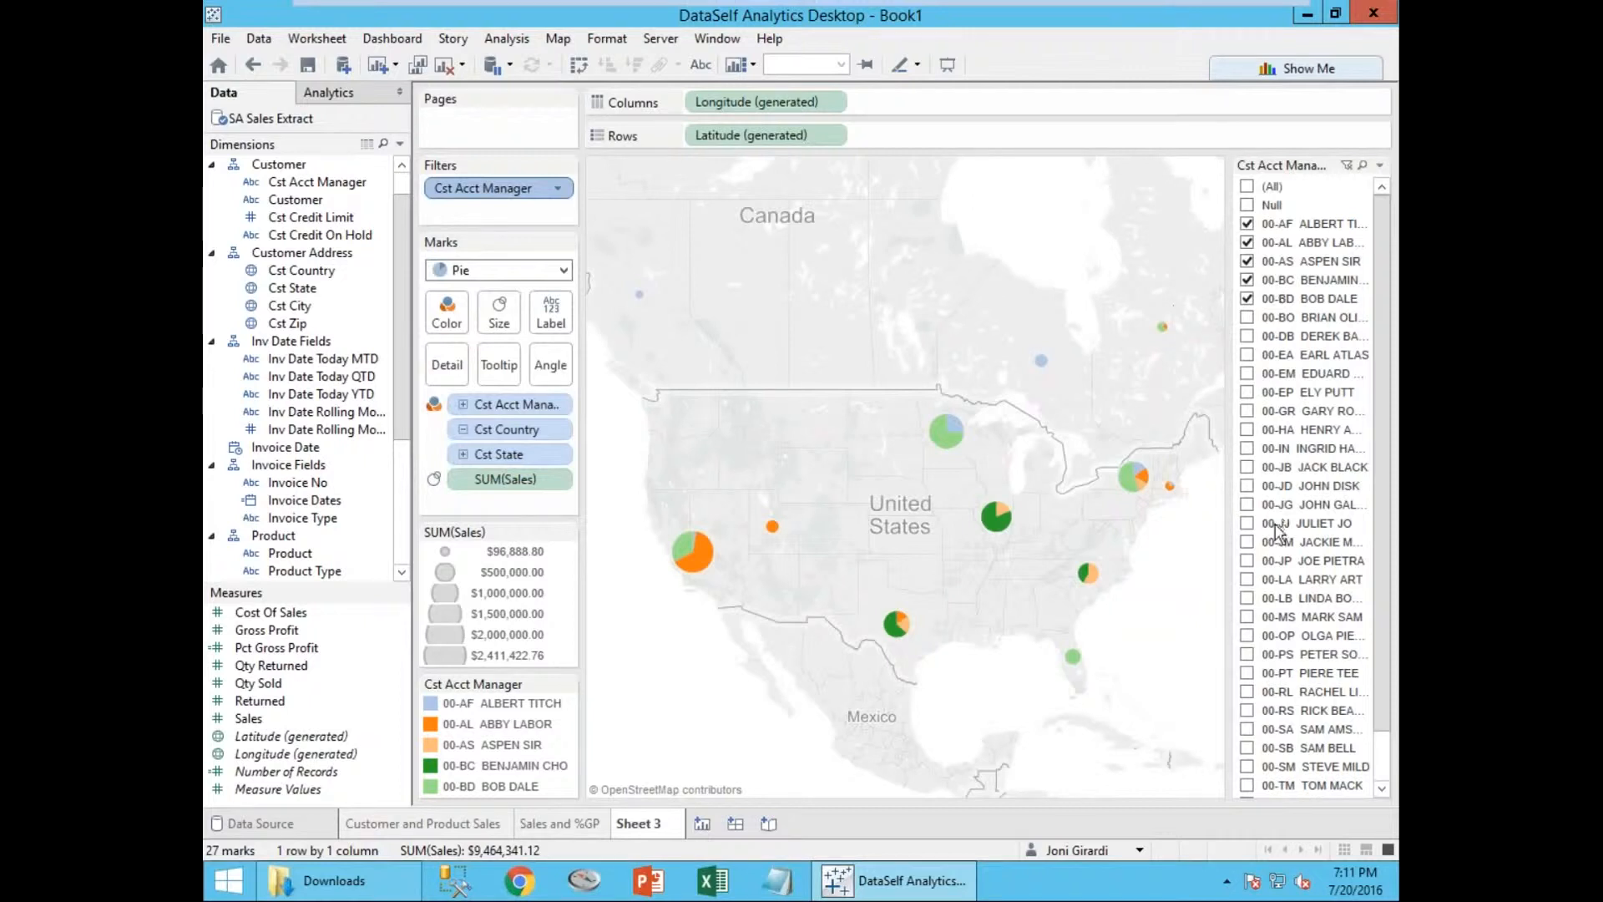
left_click(1247, 355)
left_click(1246, 373)
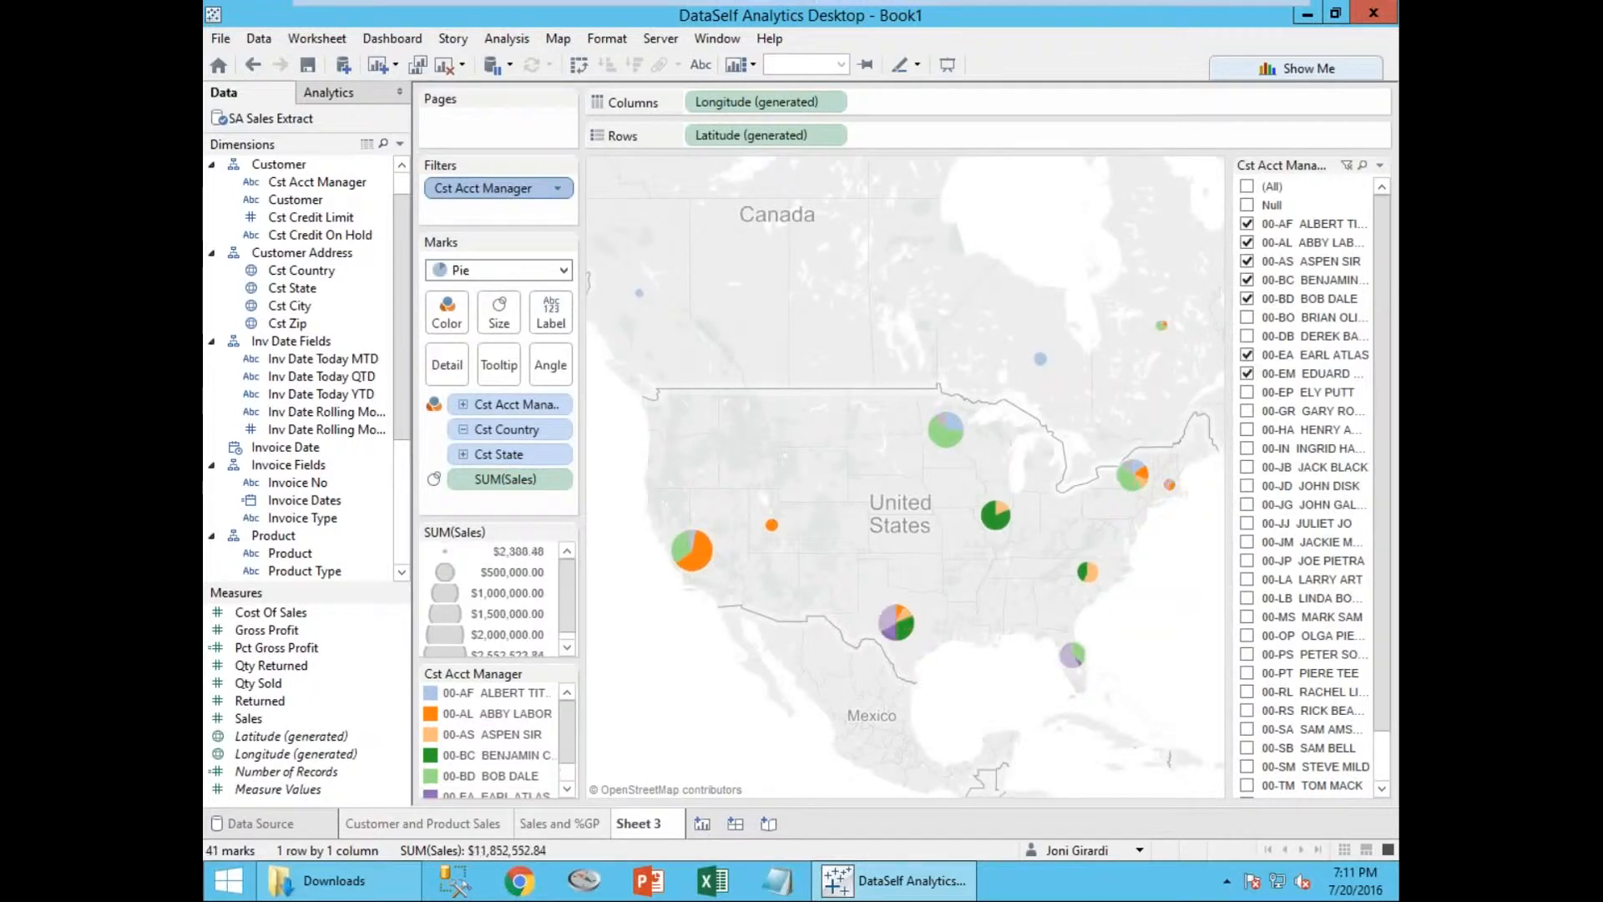
left_click(1246, 338)
left_click(1247, 355)
left_click(1246, 374)
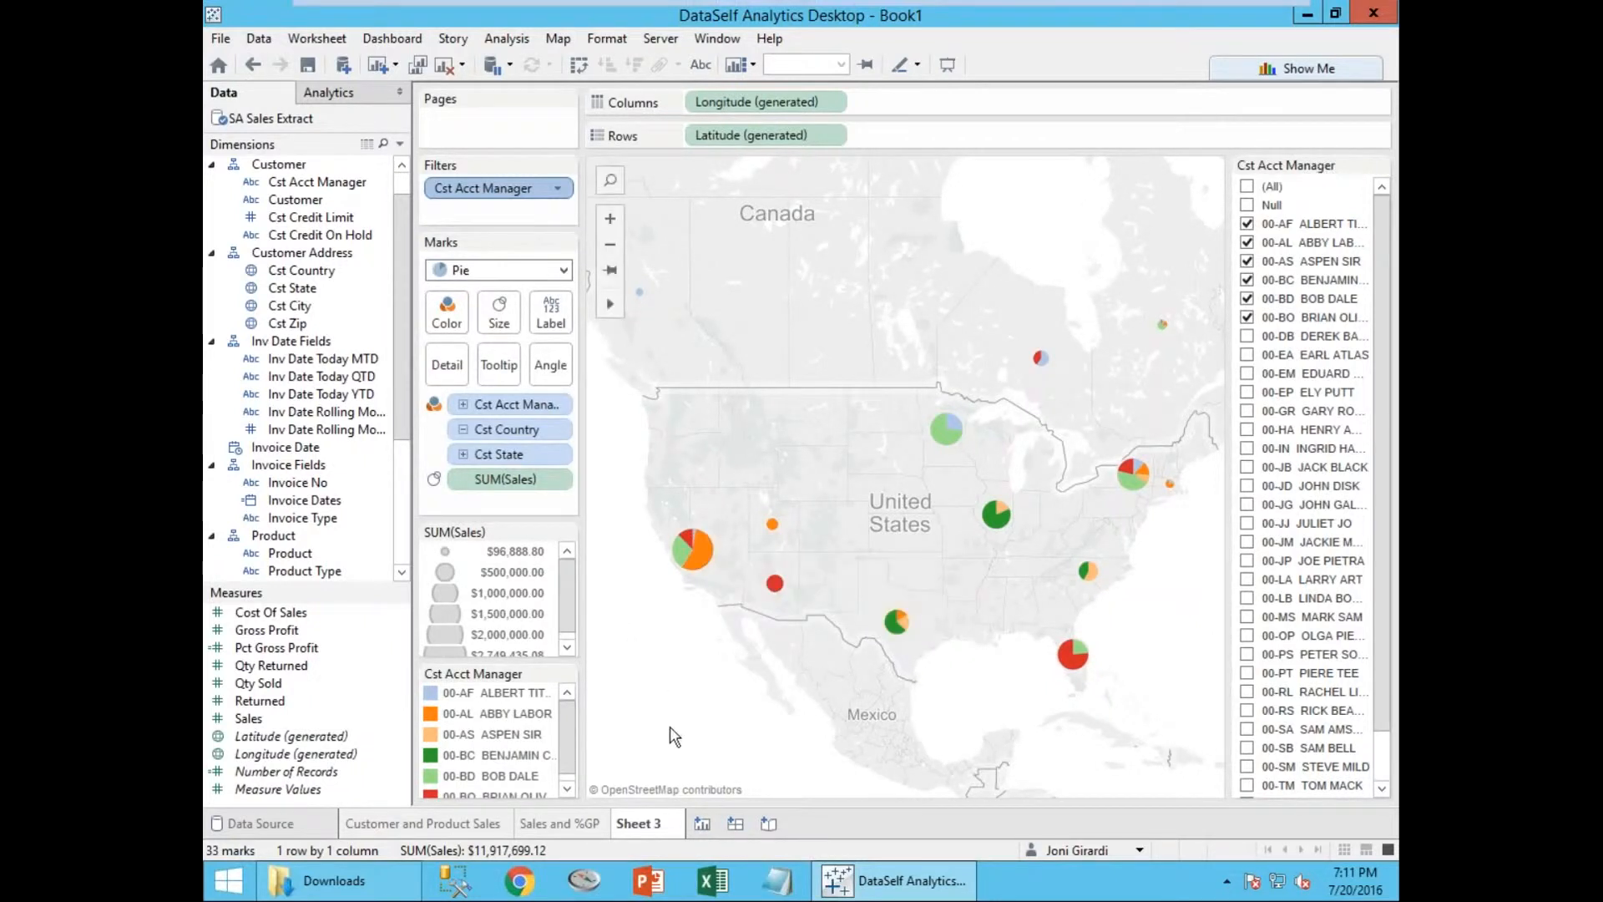
Rename Sheet 3 as "Acct MGr Sales by State".
double_click(644, 831)
type("Acct MGr Sales by Sate")
key("BackSpace")
key("BackSpace")
key("BackSpace")
type("tate")
key("Return")
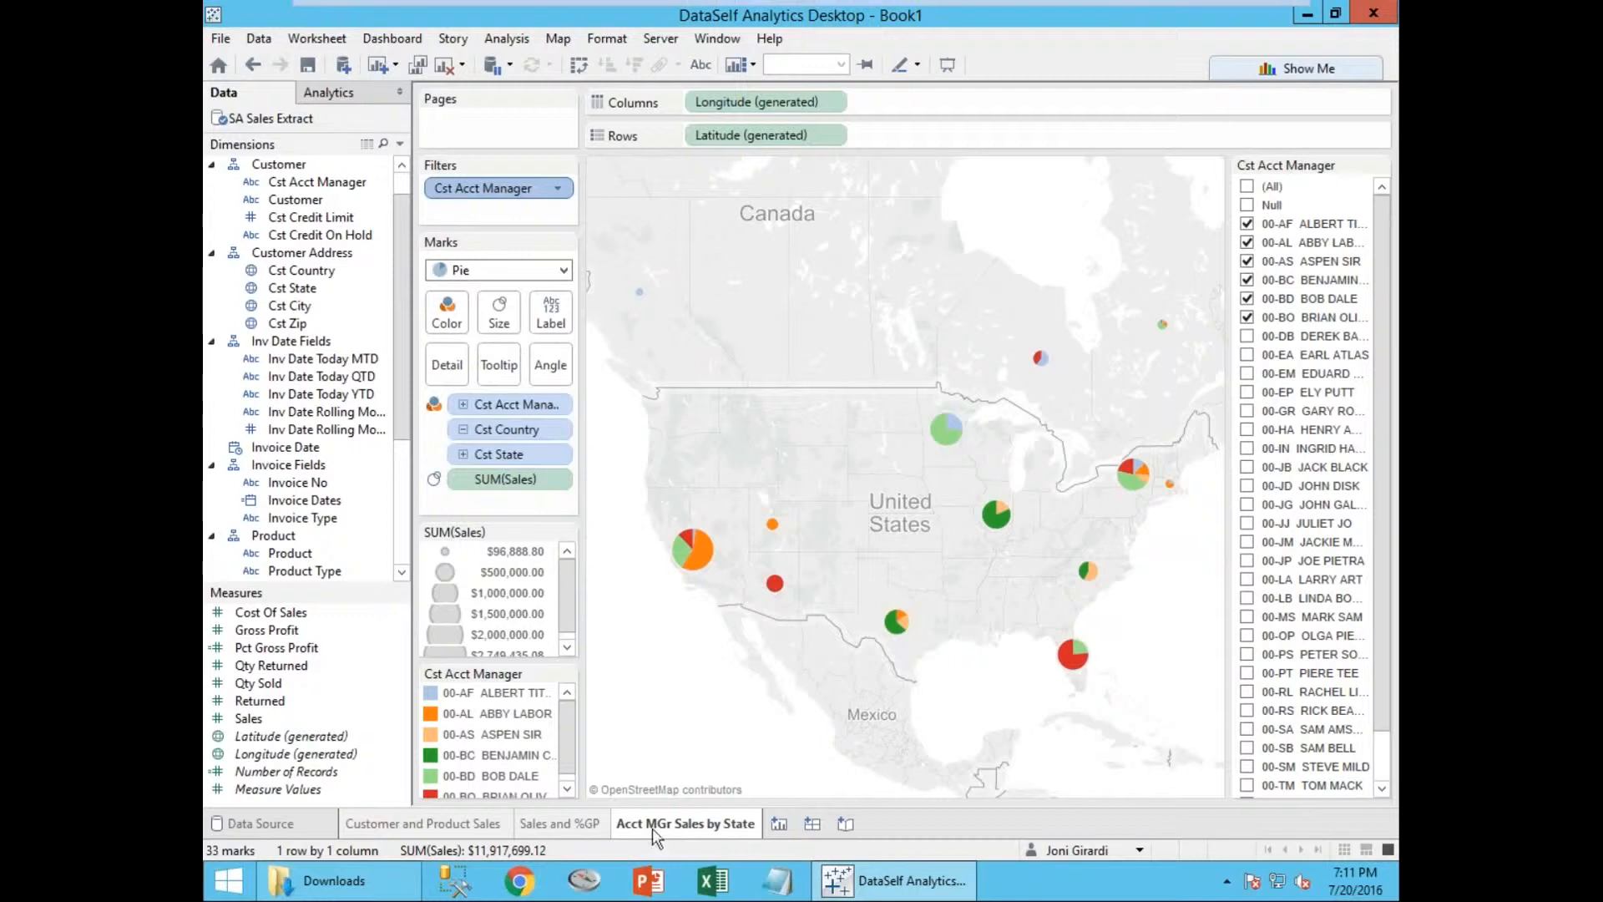
Create a new dashboard and set its size to Automatic.
left_click(812, 825)
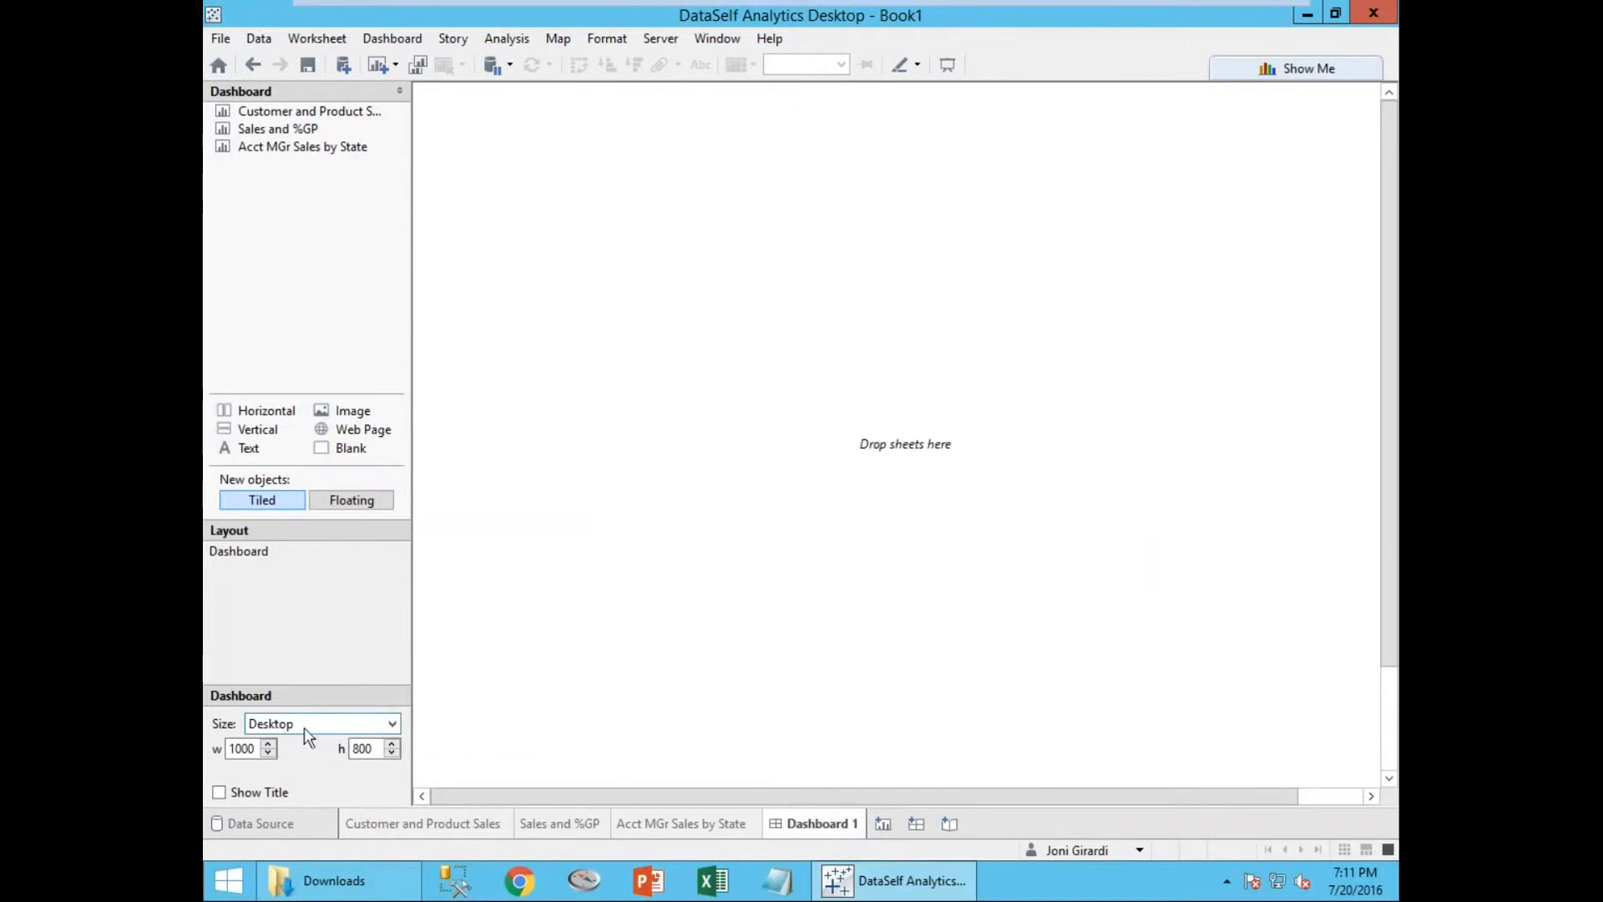
left_click(390, 723)
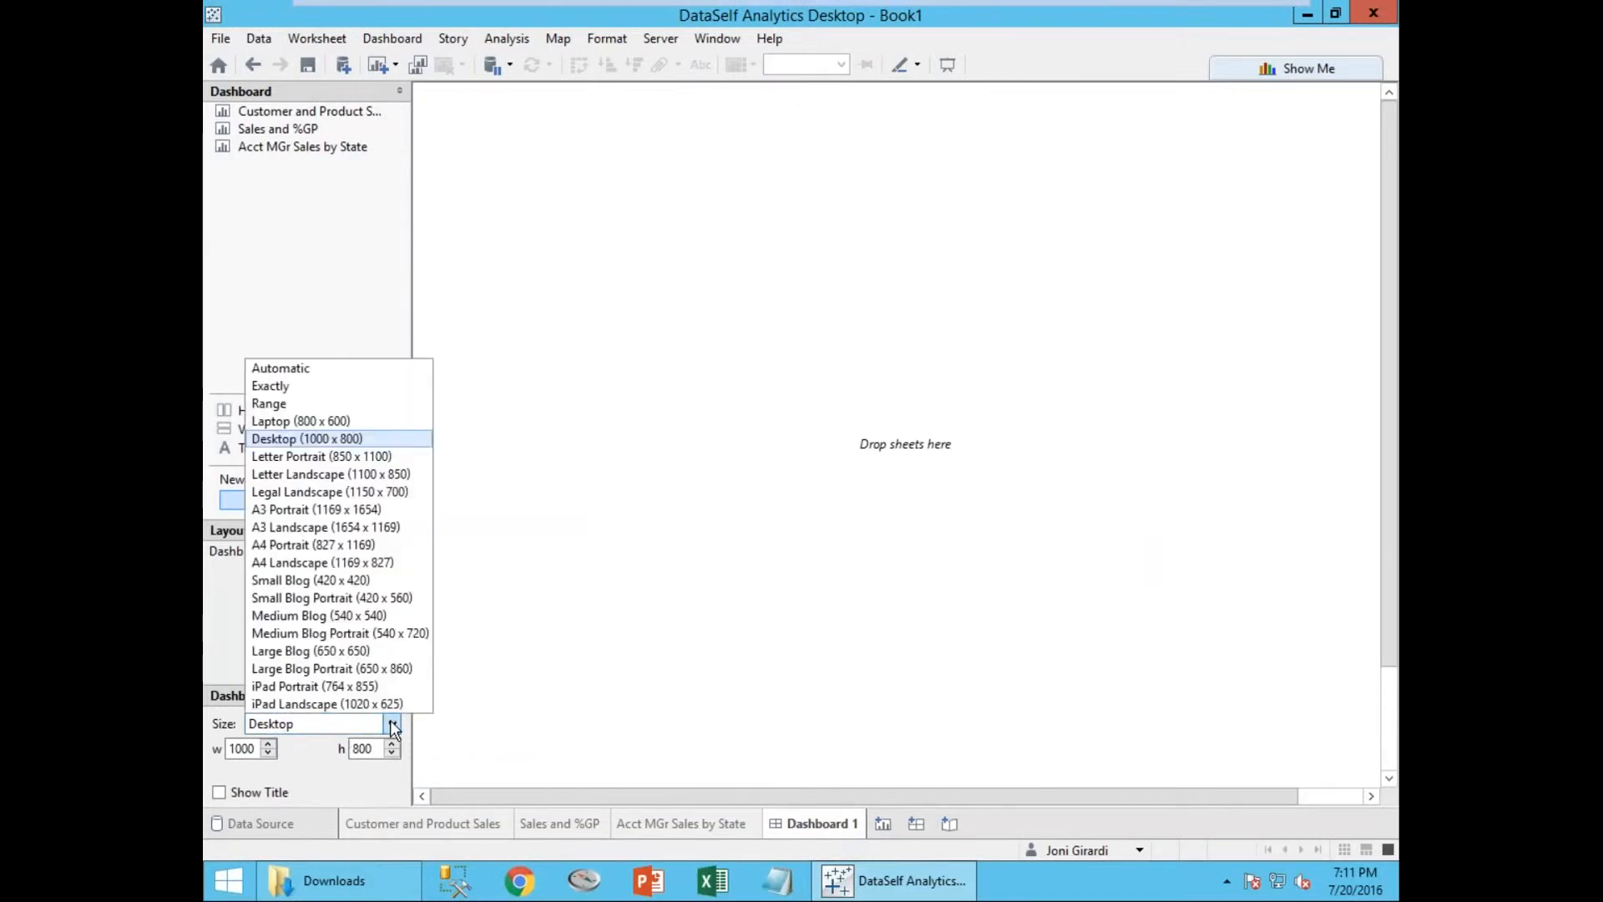
left_click(282, 370)
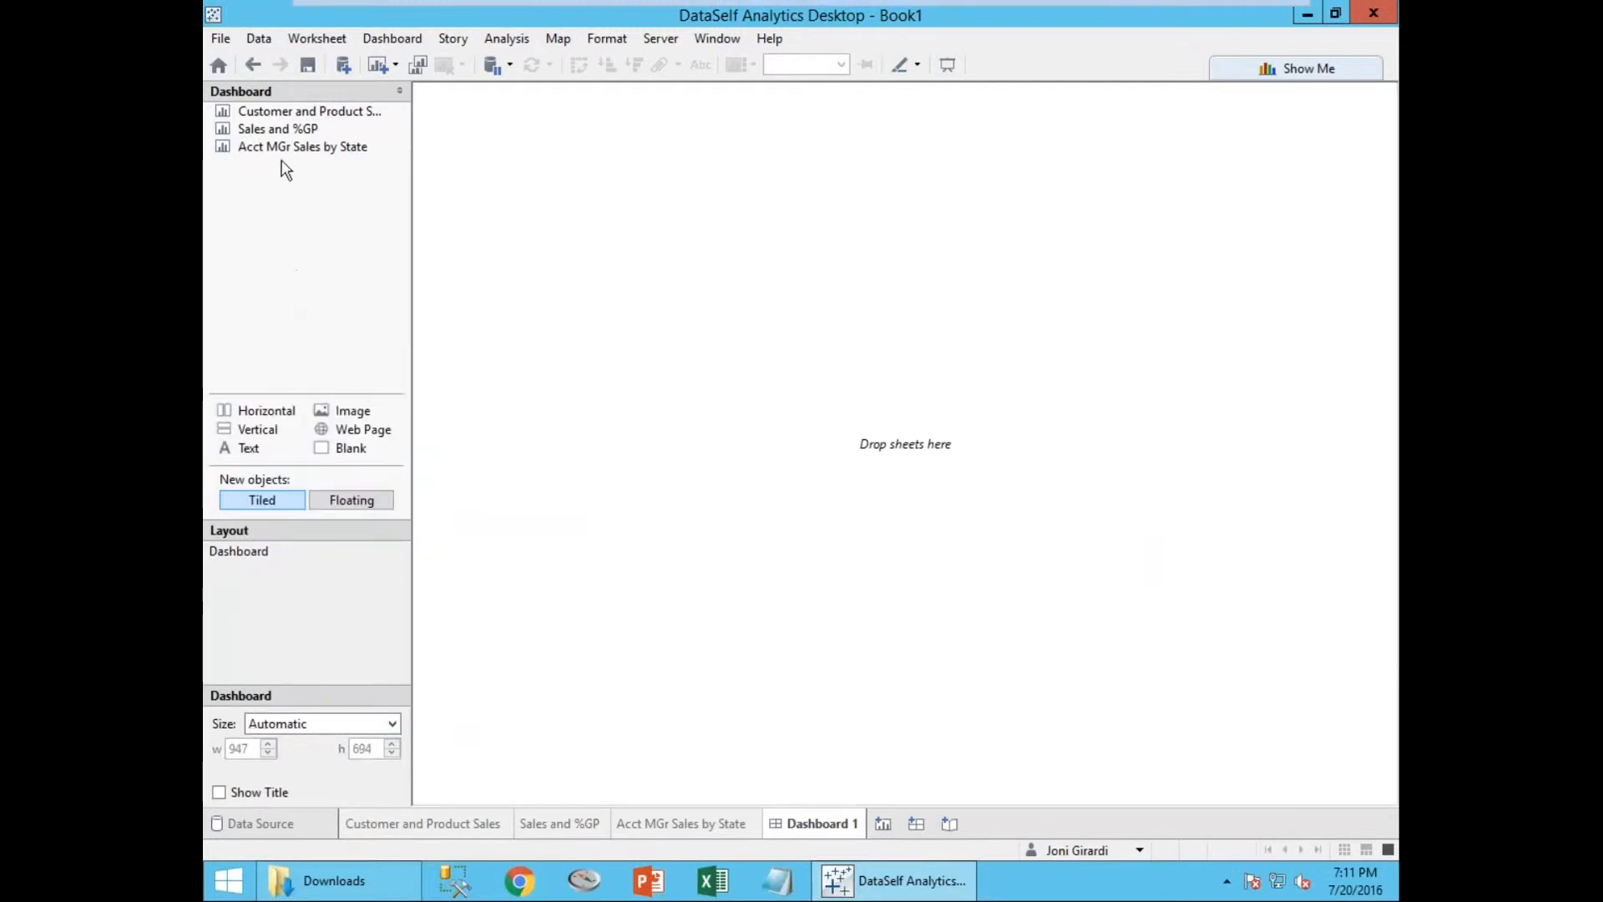
Place the Acct MGr Sales by State map on the dashboard and the Sales and %GP chart below it.
mouse_move(282, 115)
mouse_move(272, 147)
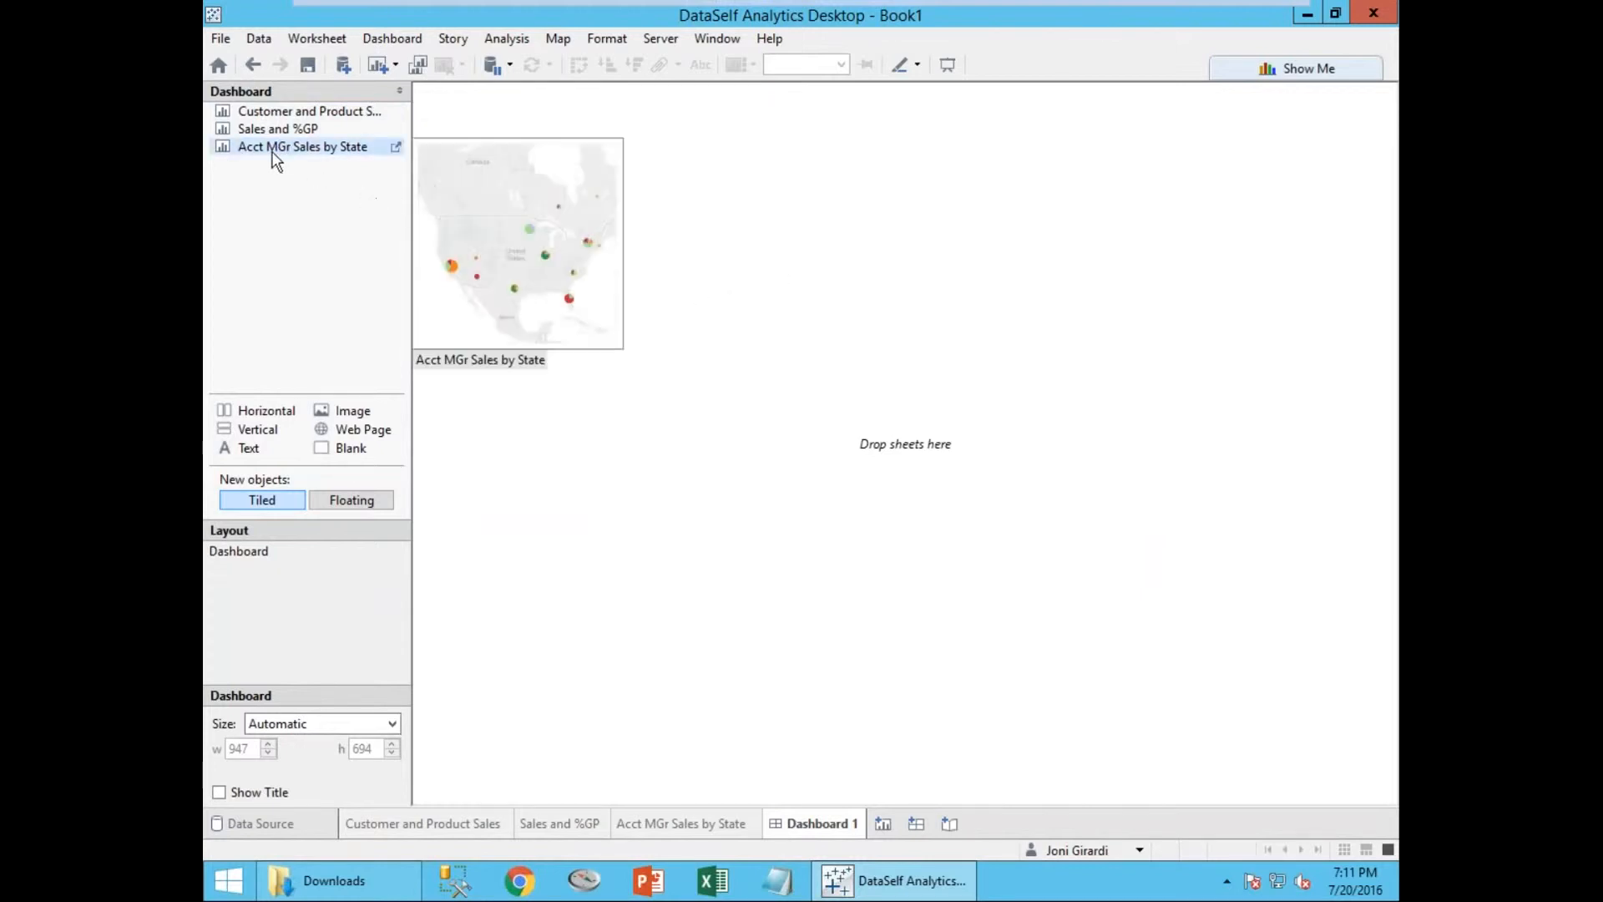
left_click_drag(272, 148, 504, 208)
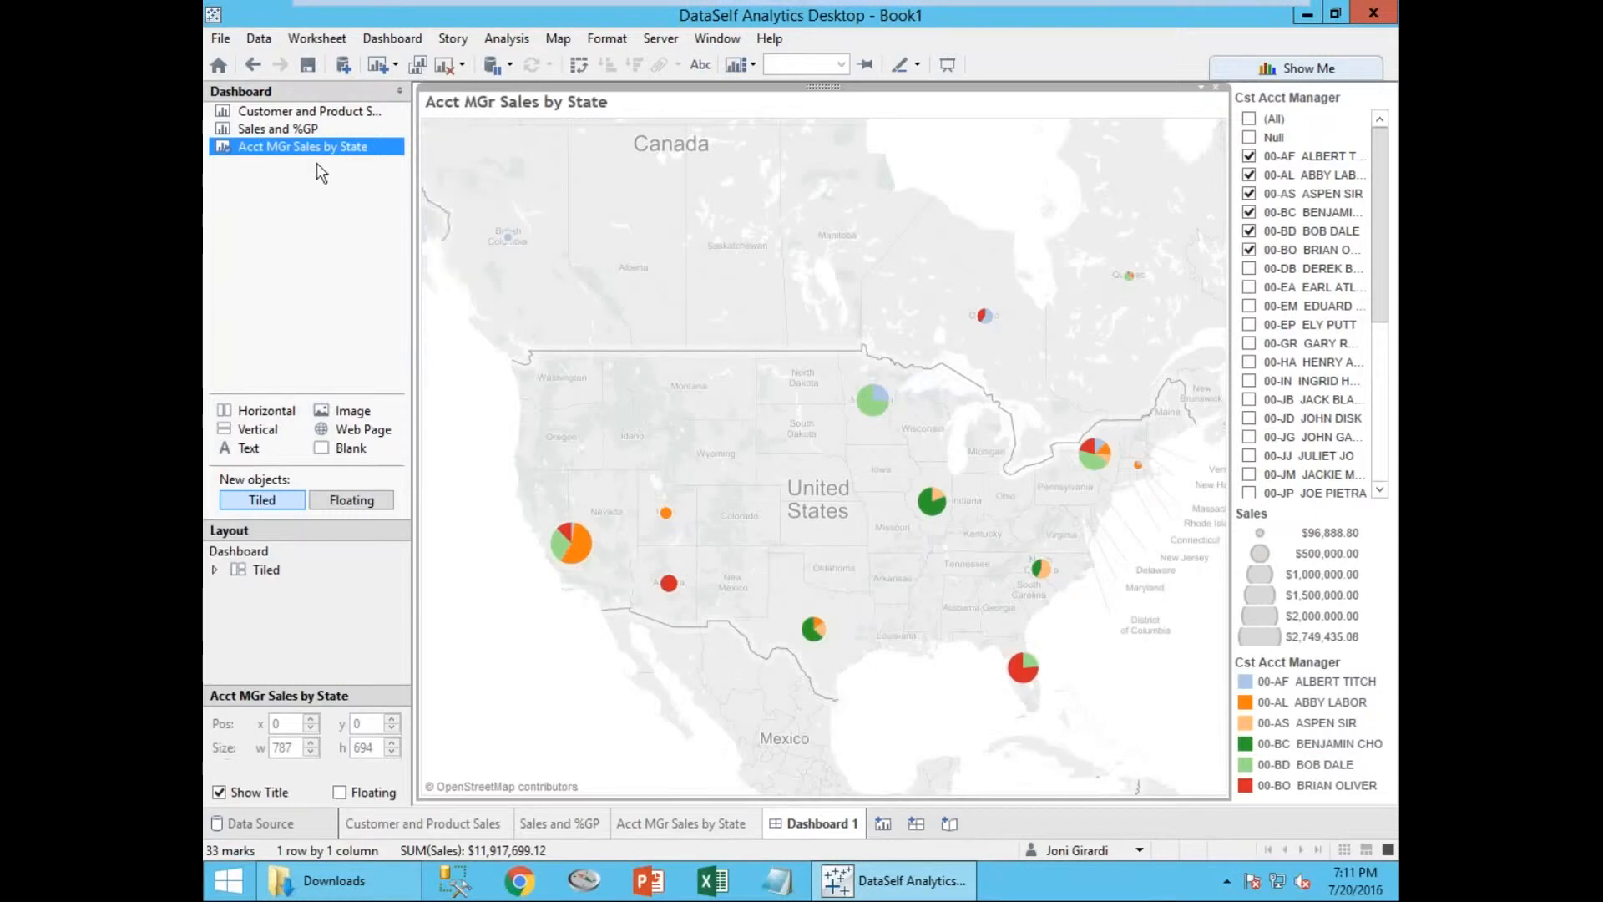
mouse_move(282, 119)
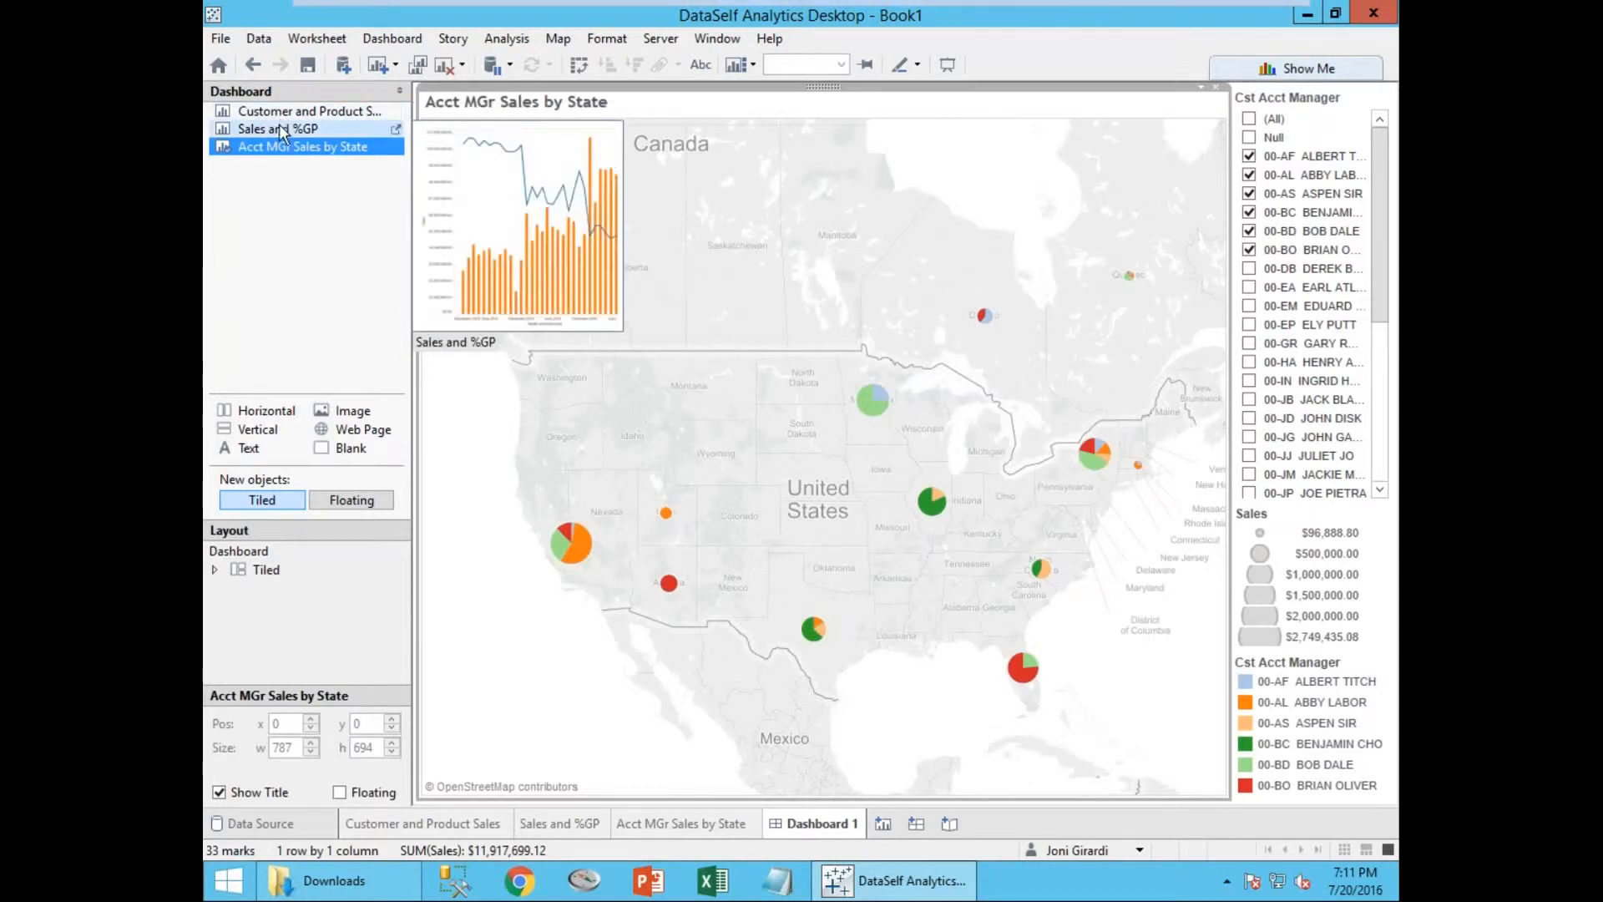
left_click(278, 131)
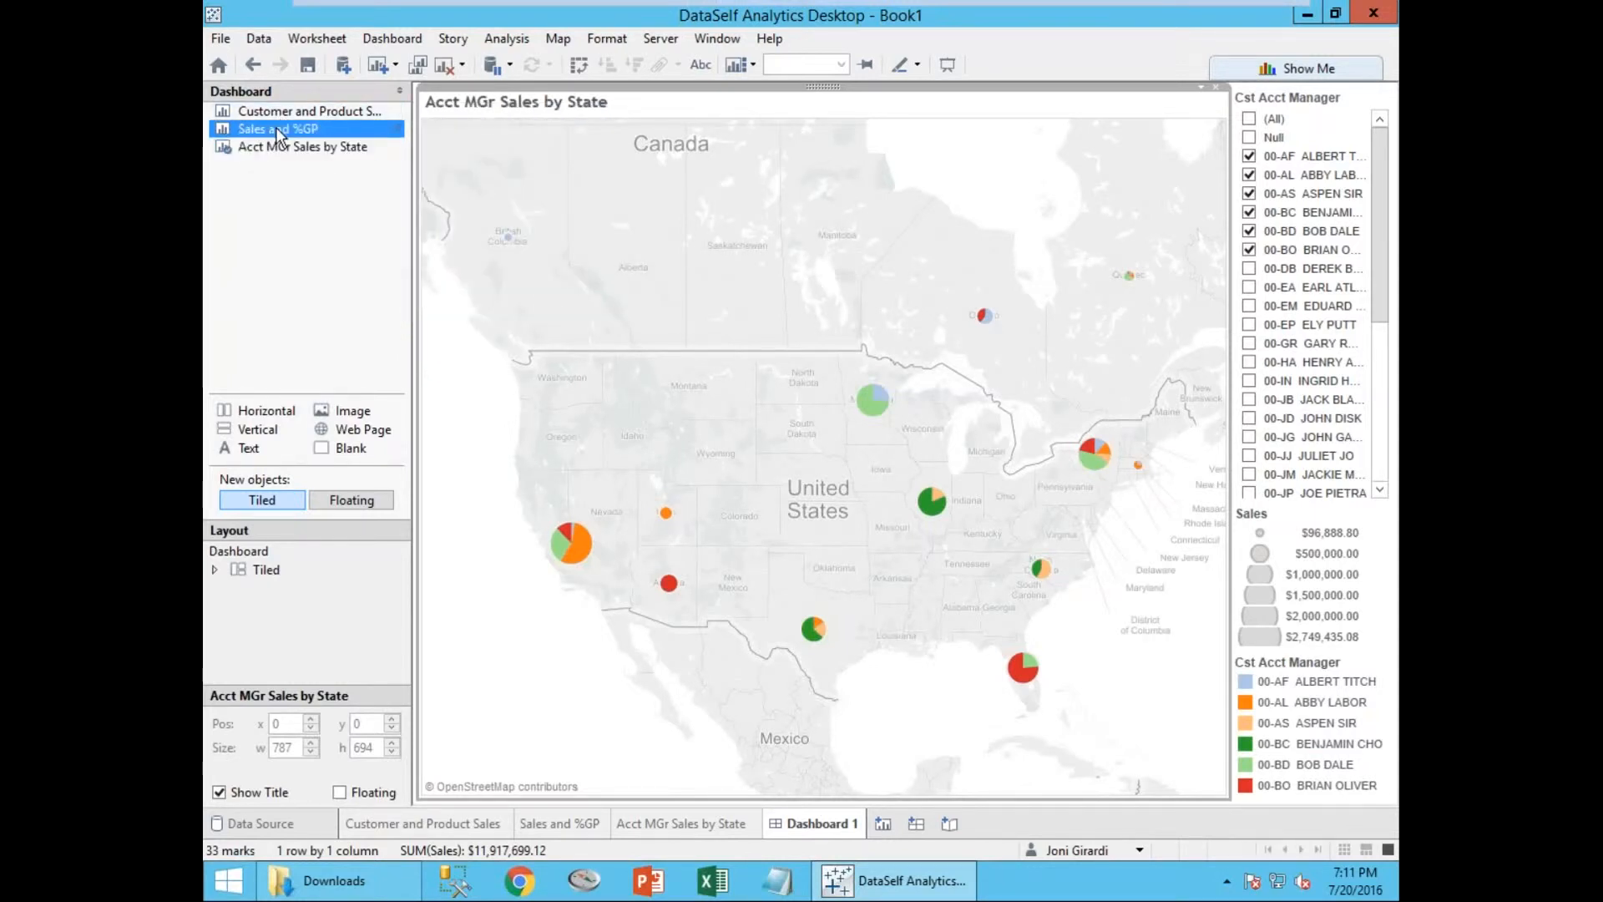
mouse_move(278, 134)
left_mouse_down()
mouse_move(495, 198)
mouse_move(691, 194)
mouse_move(924, 325)
mouse_move(1034, 431)
mouse_move(960, 630)
left_mouse_up()
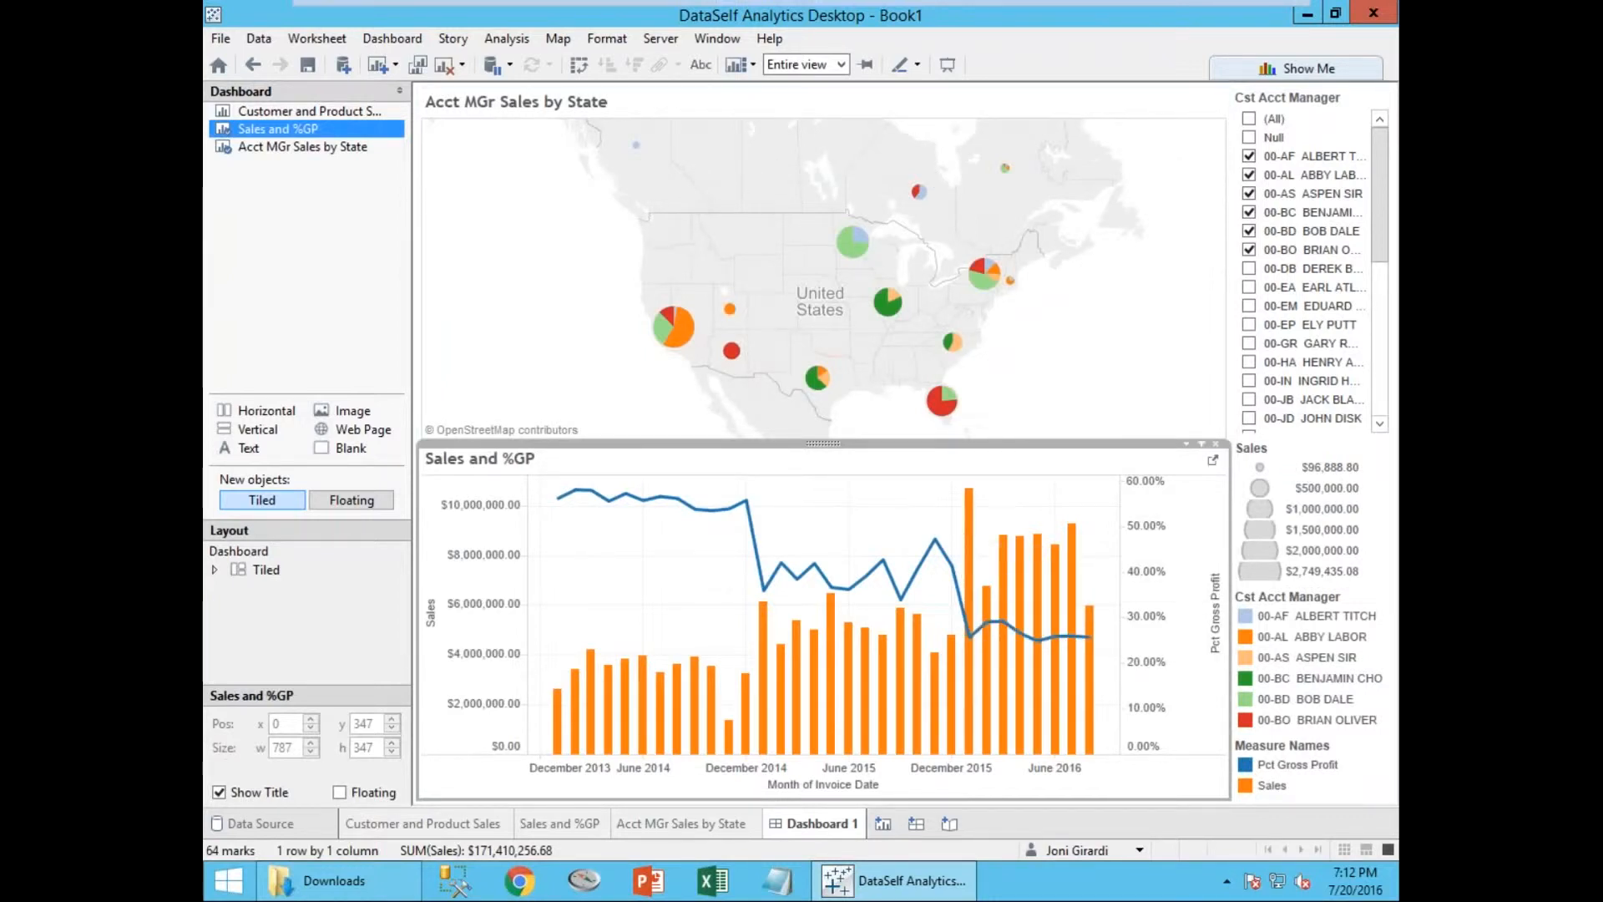
Add Customer and Product Sales to the right of the Sales and %GP chart and widen the chart at the table's expense.
left_click(267, 111)
left_click_drag(267, 111, 1019, 629)
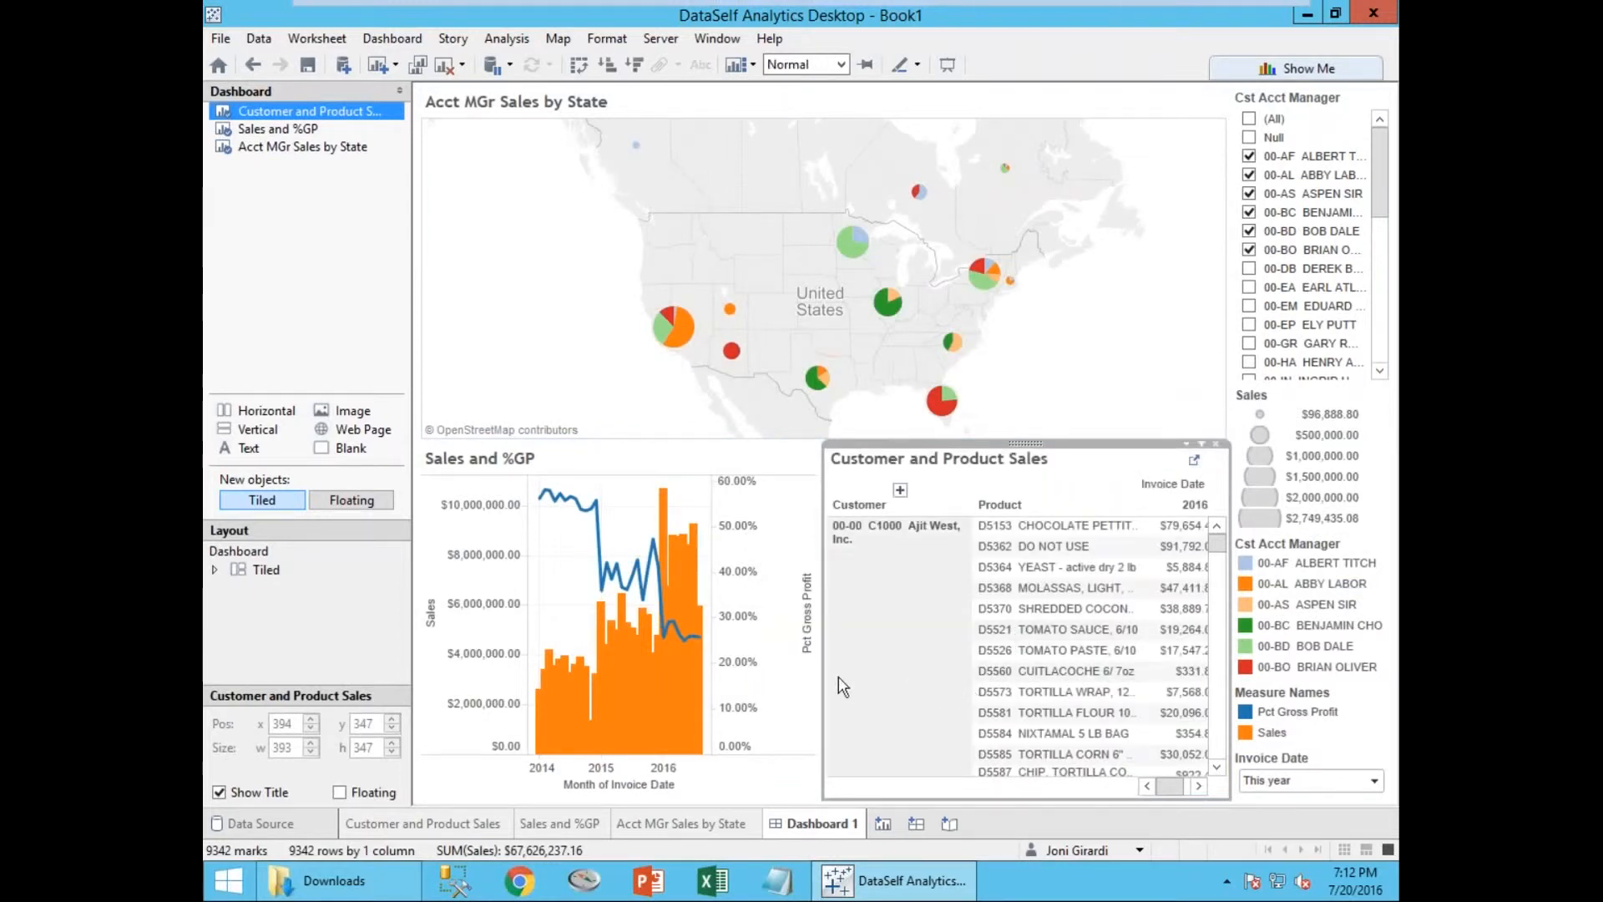
left_click_drag(827, 678, 908, 678)
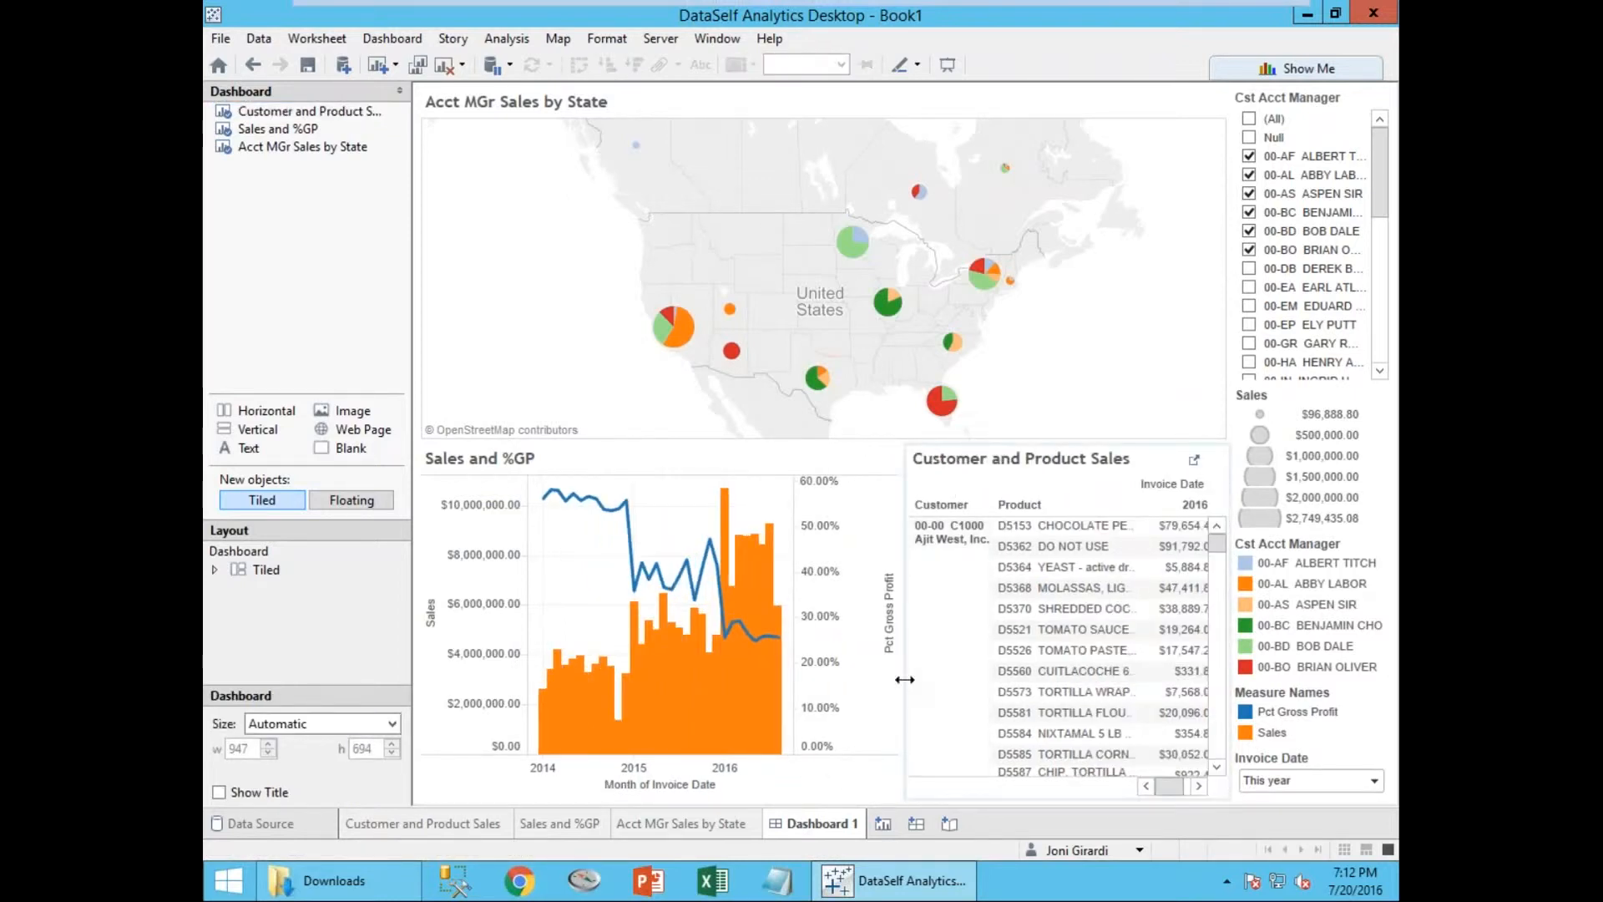
left_click_drag(918, 683, 905, 680)
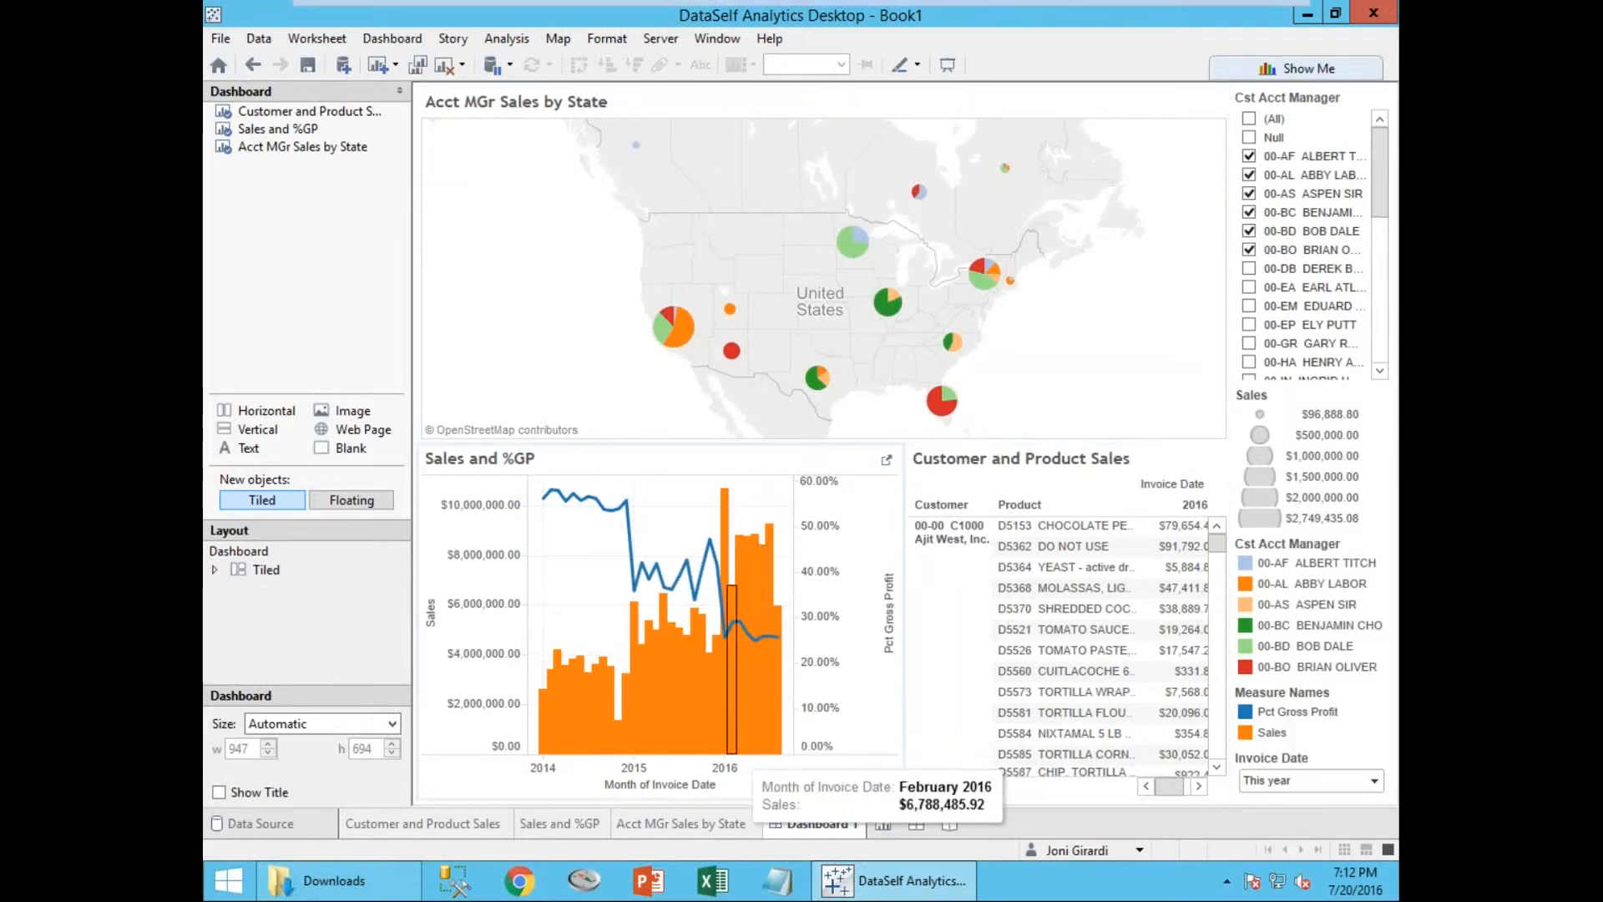
Split the map on the Acct MGr Sales by State sheet into columns by Invoice Date year and return to Dashboard 1.
left_click(679, 825)
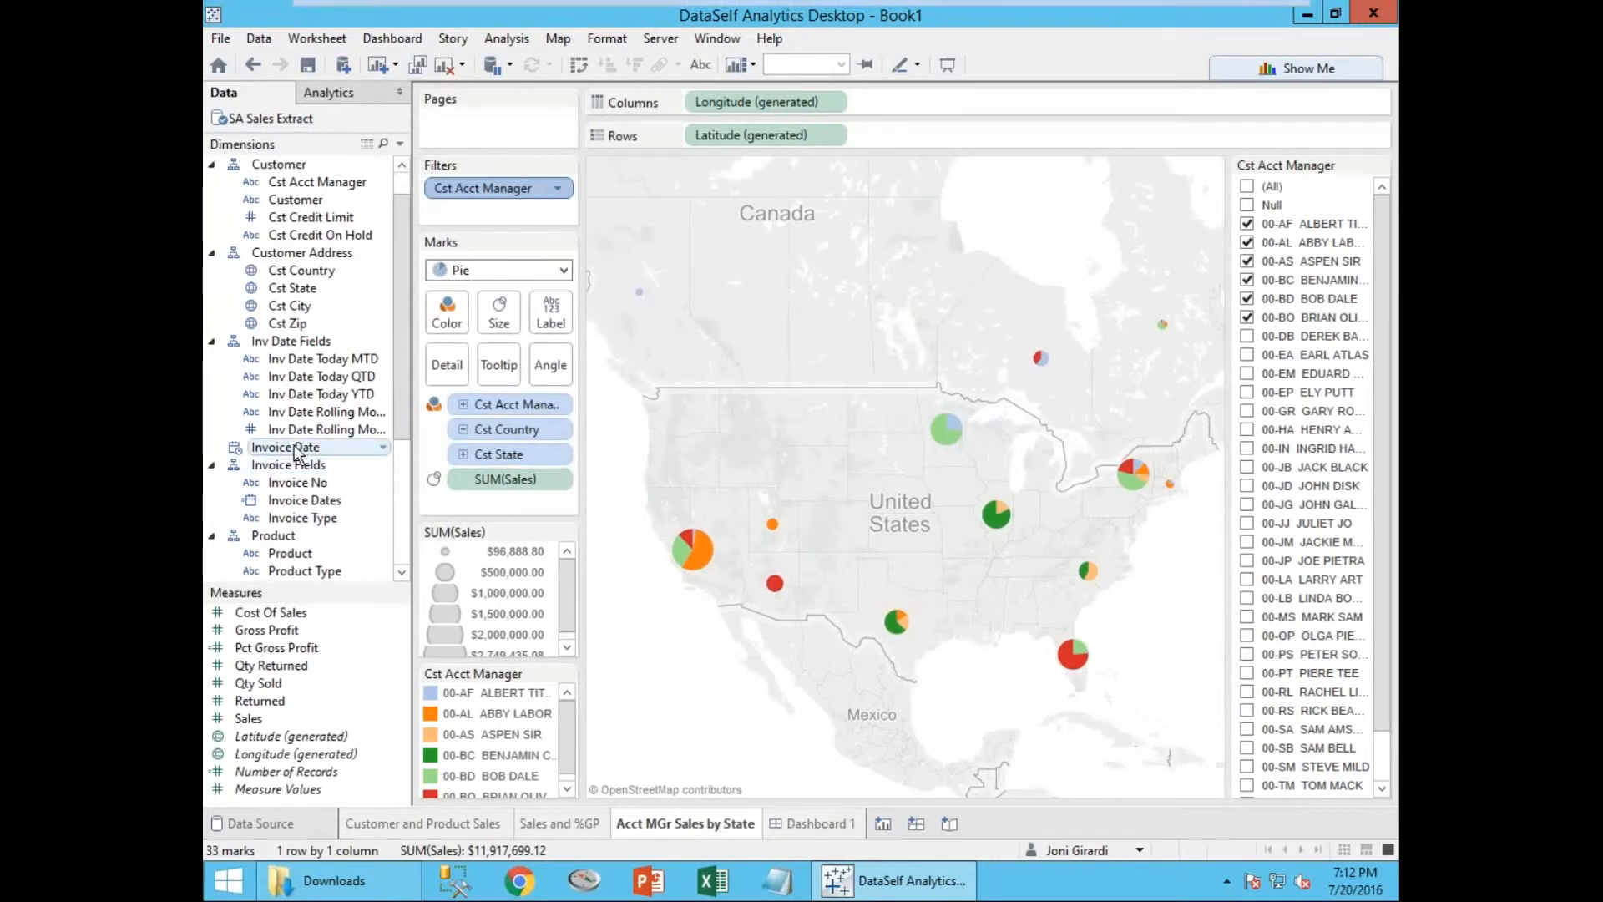
mouse_move(296, 453)
left_mouse_down()
mouse_move(335, 451)
mouse_move(691, 242)
mouse_move(690, 102)
left_mouse_up()
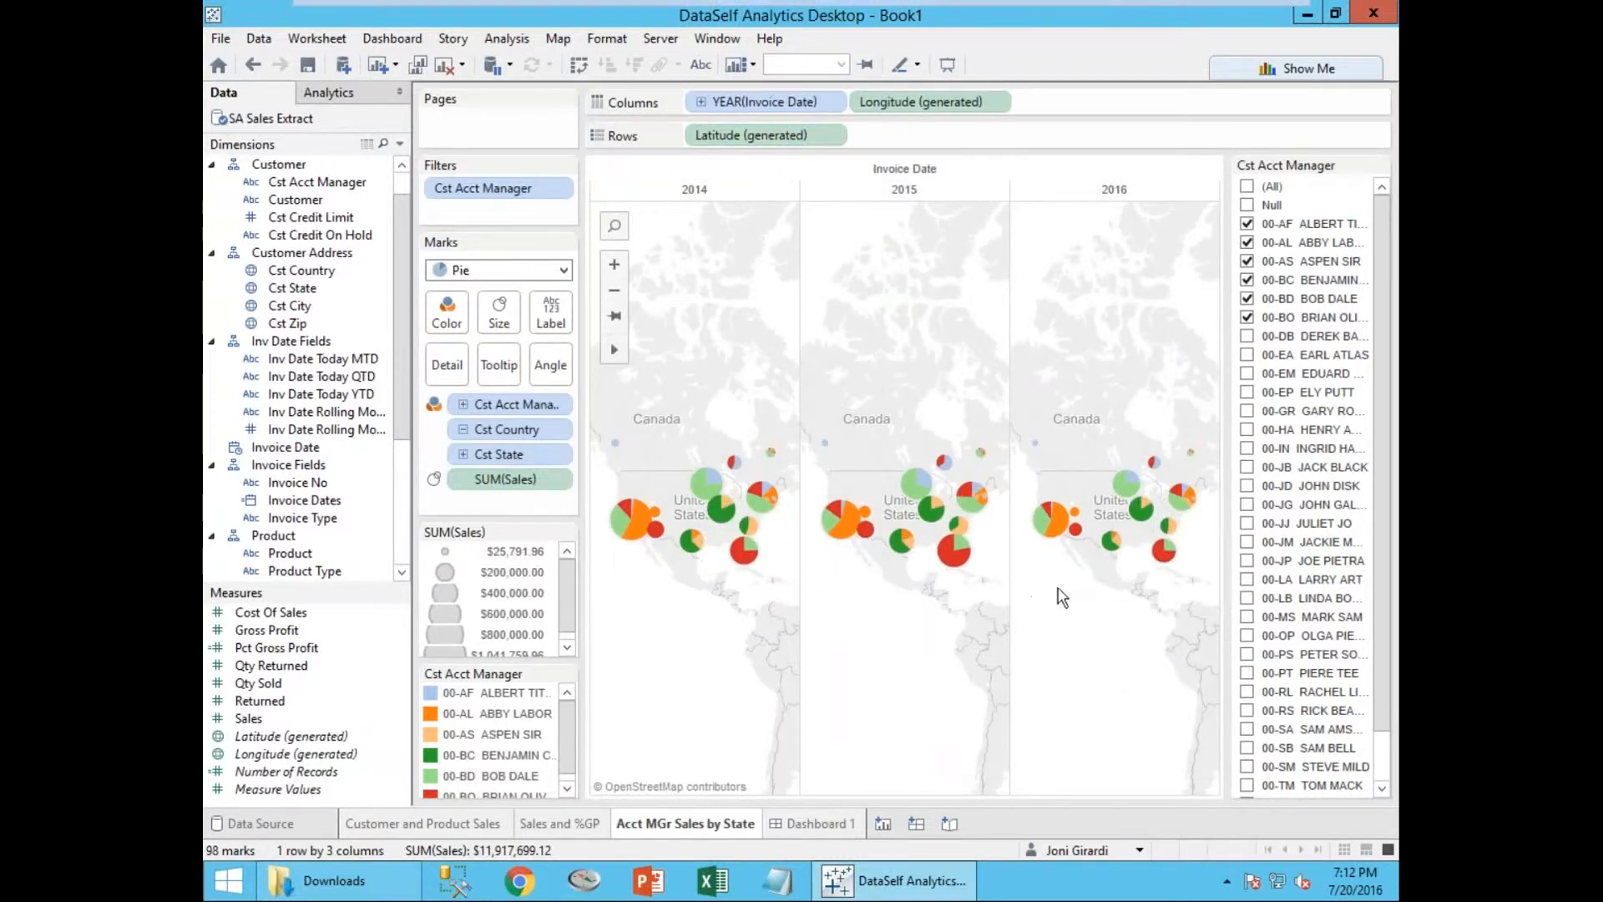
left_click(809, 820)
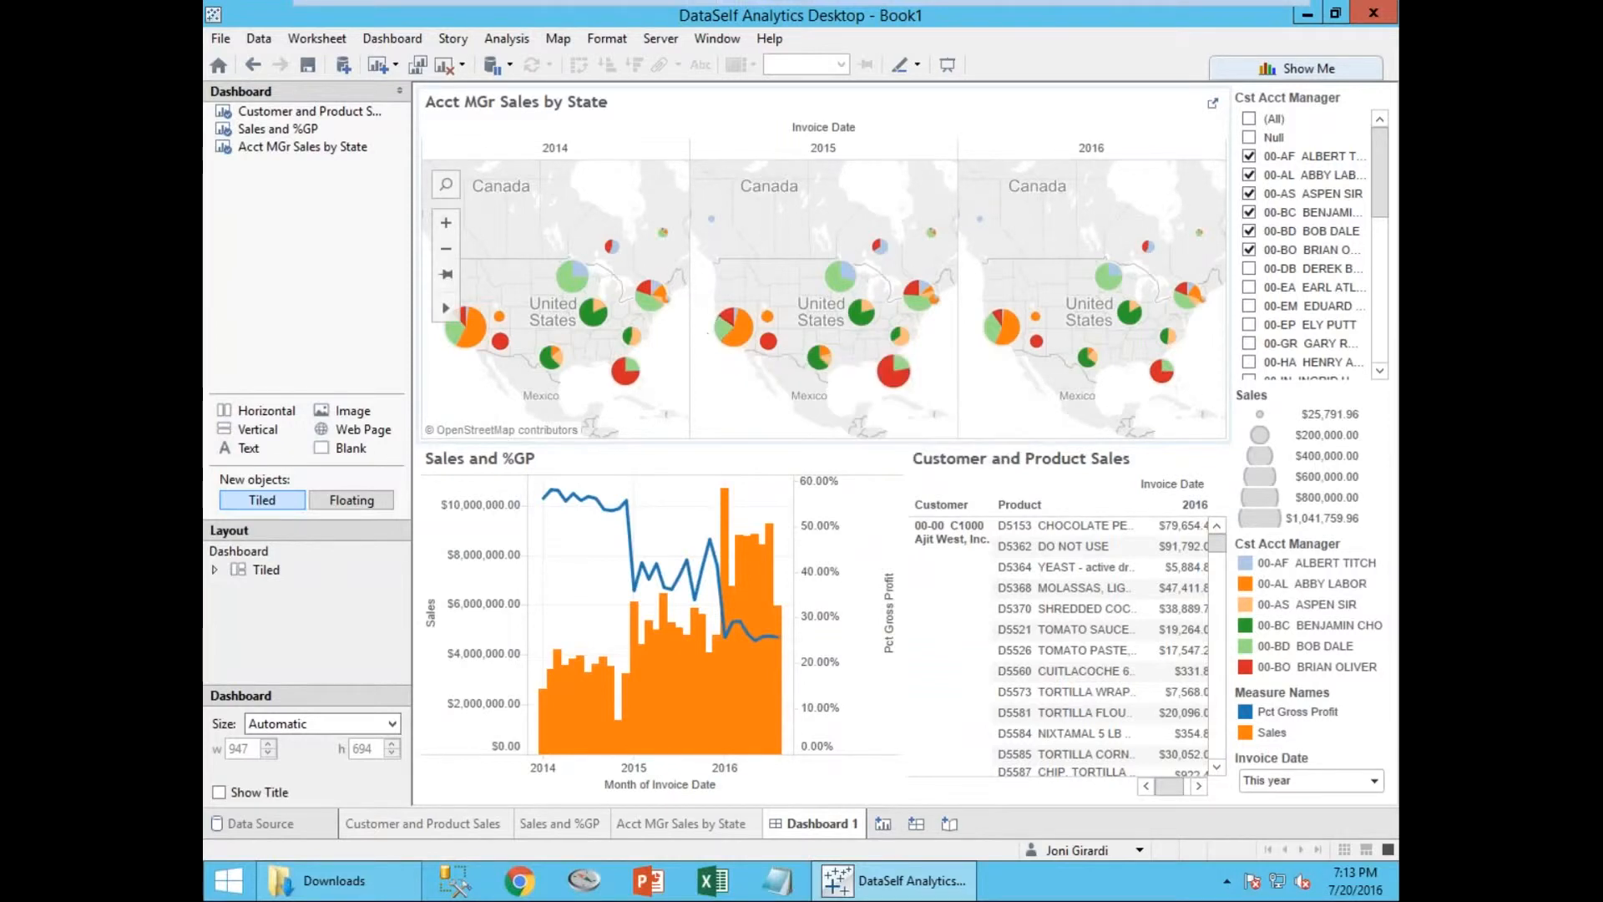
Apply the dashboard's Invoice Date filter to all worksheets using this data source.
left_click(1324, 764)
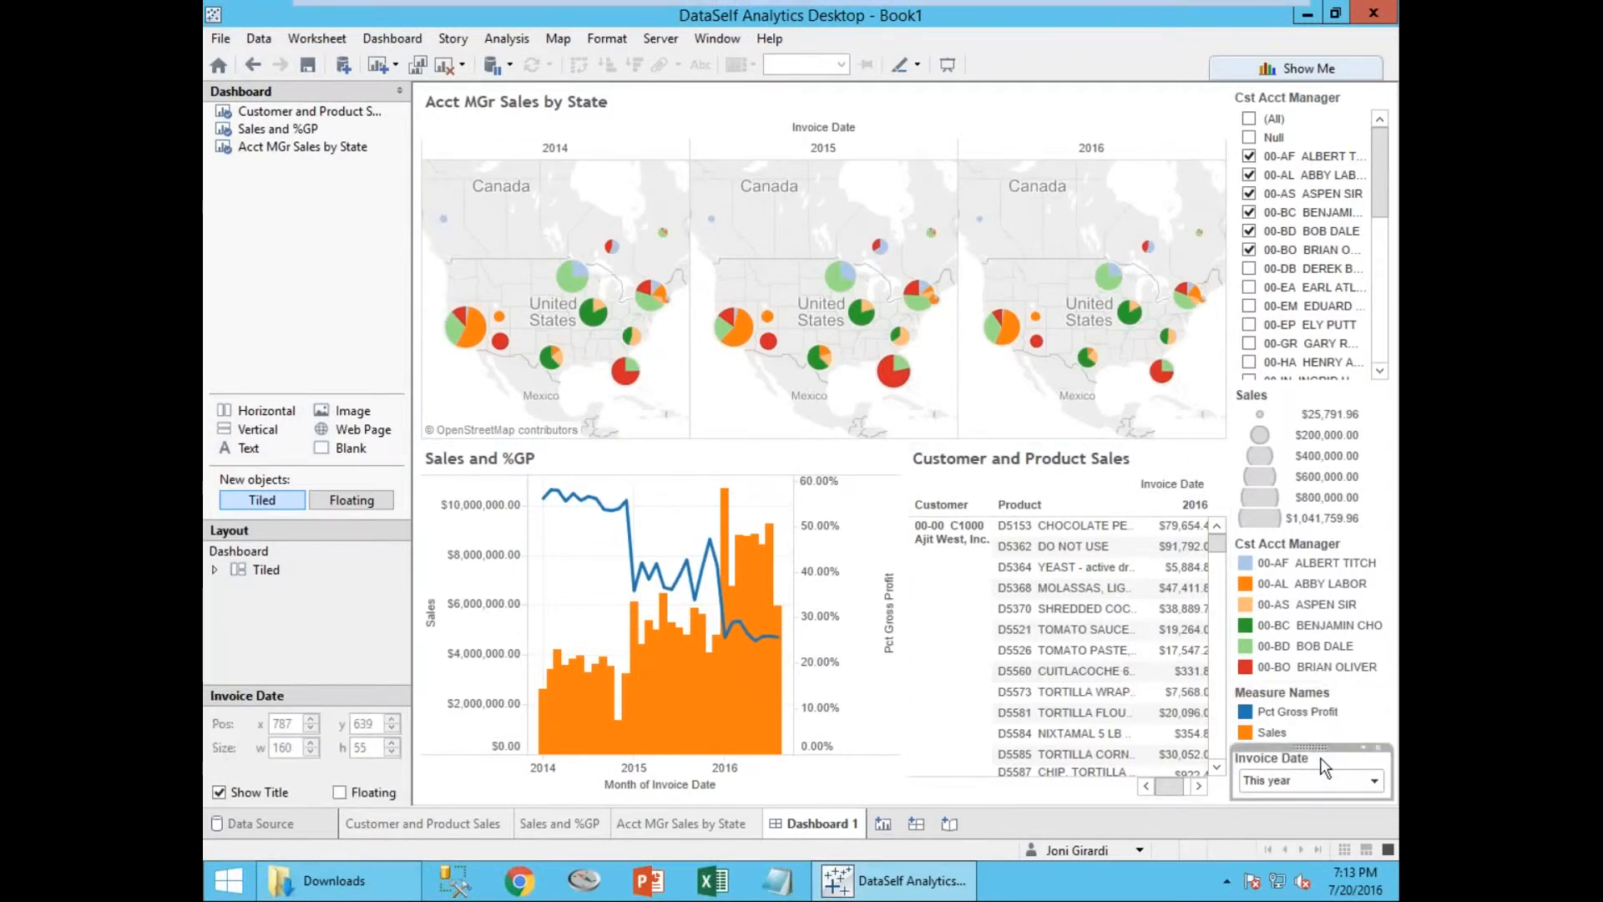
left_click(1363, 749)
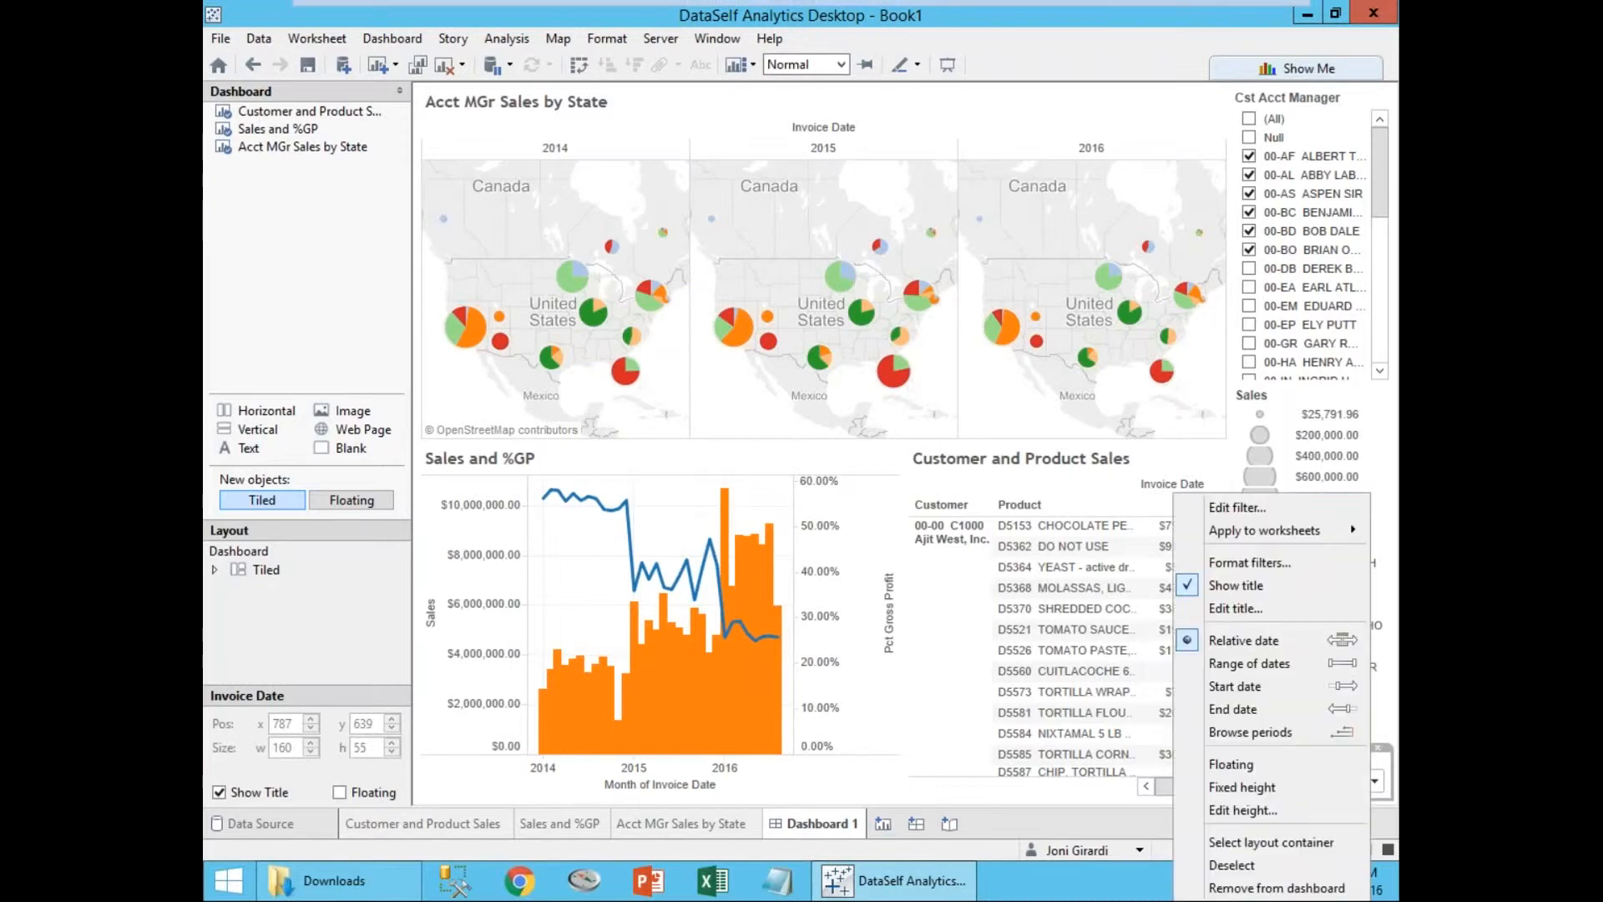
mouse_move(1274, 536)
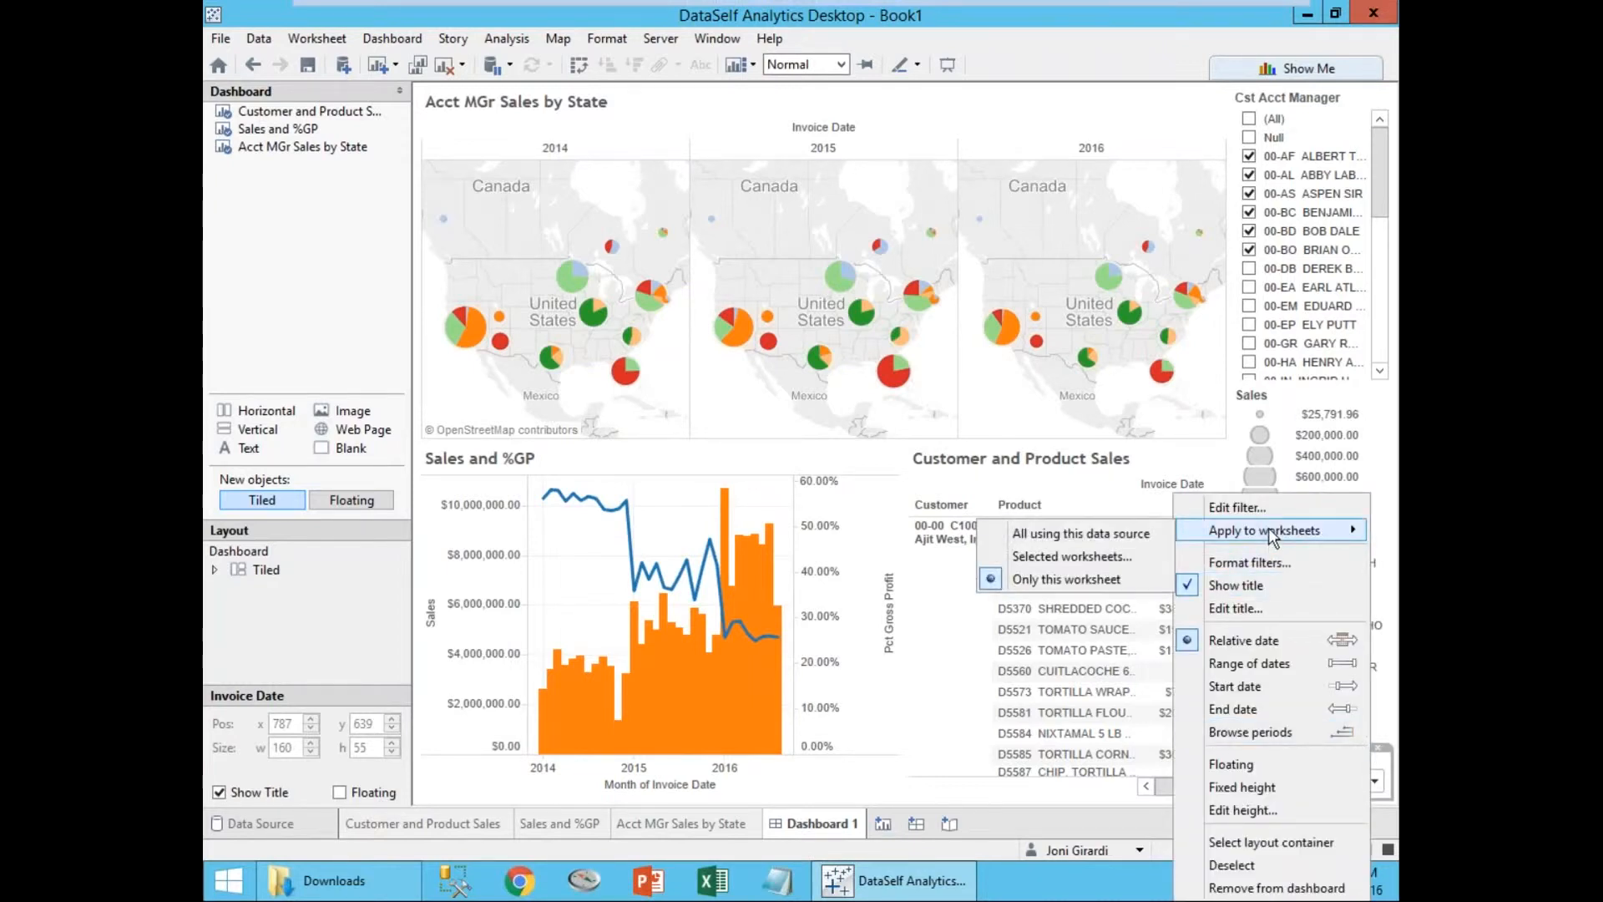
left_click(1094, 533)
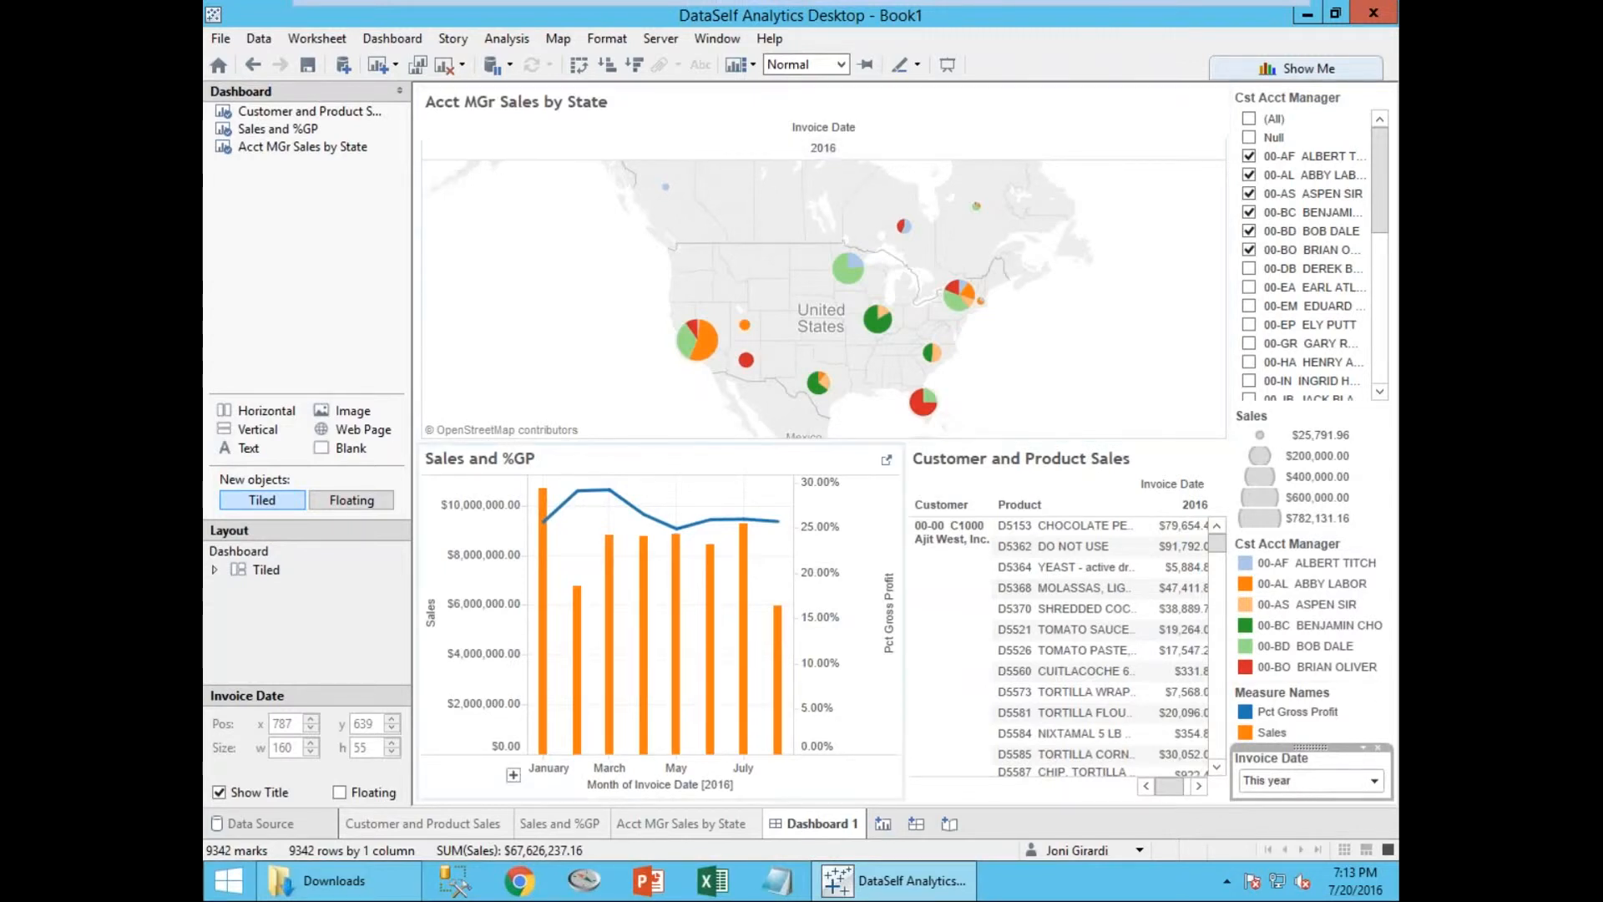
Set the Invoice Date filter to Previous year.
left_click(1313, 785)
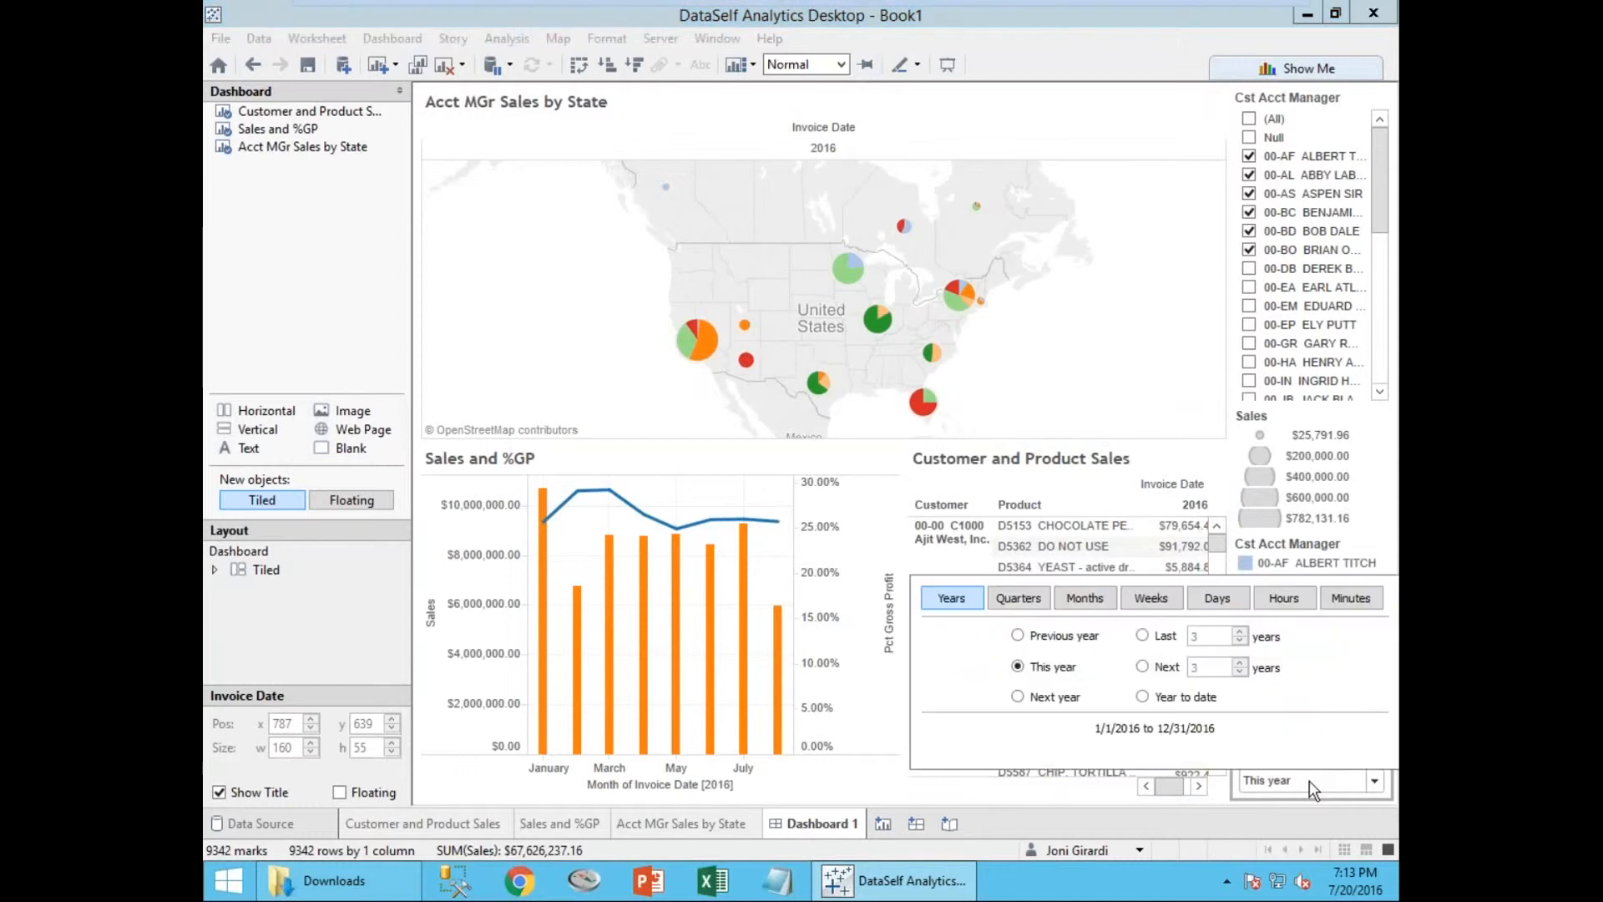
left_click(1042, 635)
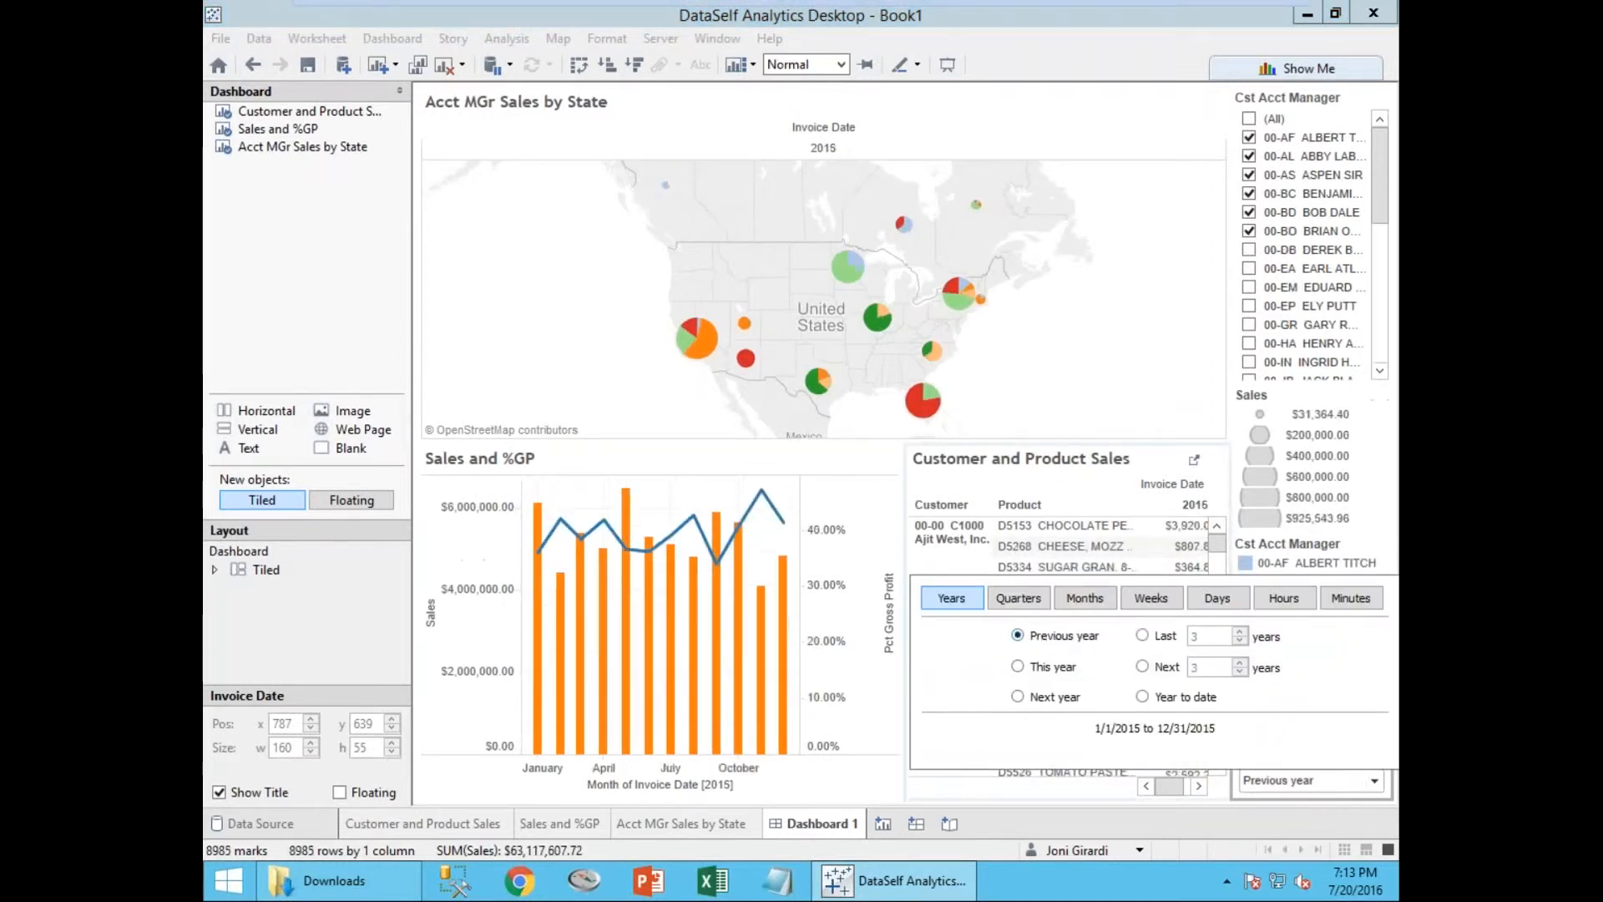
left_click(997, 232)
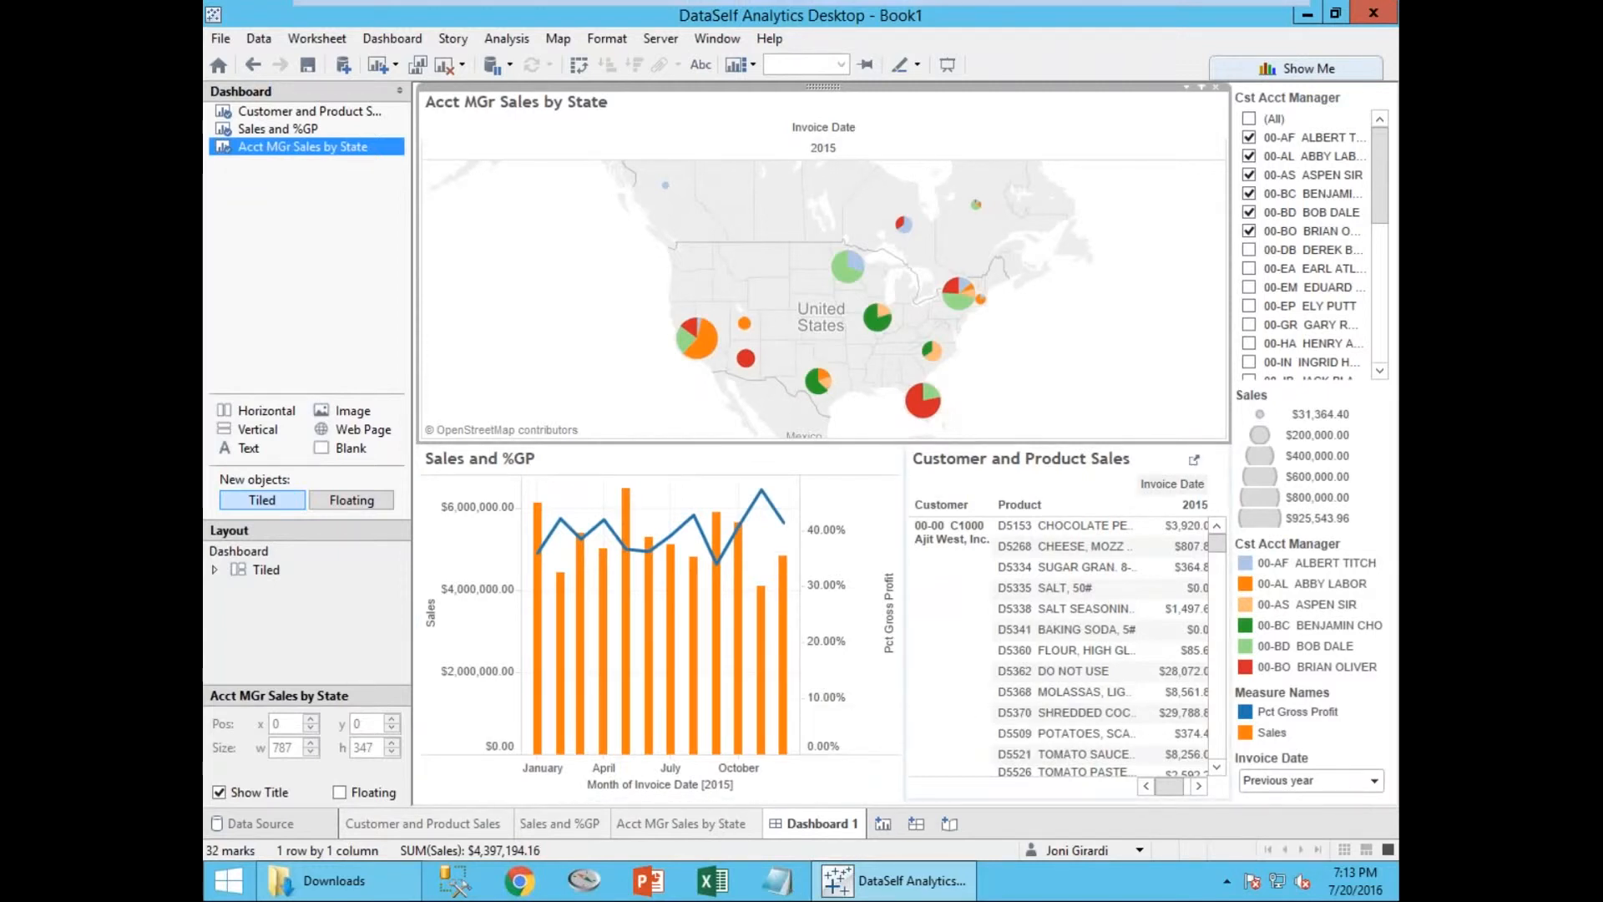
Widen the Customer and Product Sales table on the dashboard and narrow its Product column so the sales amounts fit.
left_click(907, 630)
left_click_drag(907, 630, 875, 631)
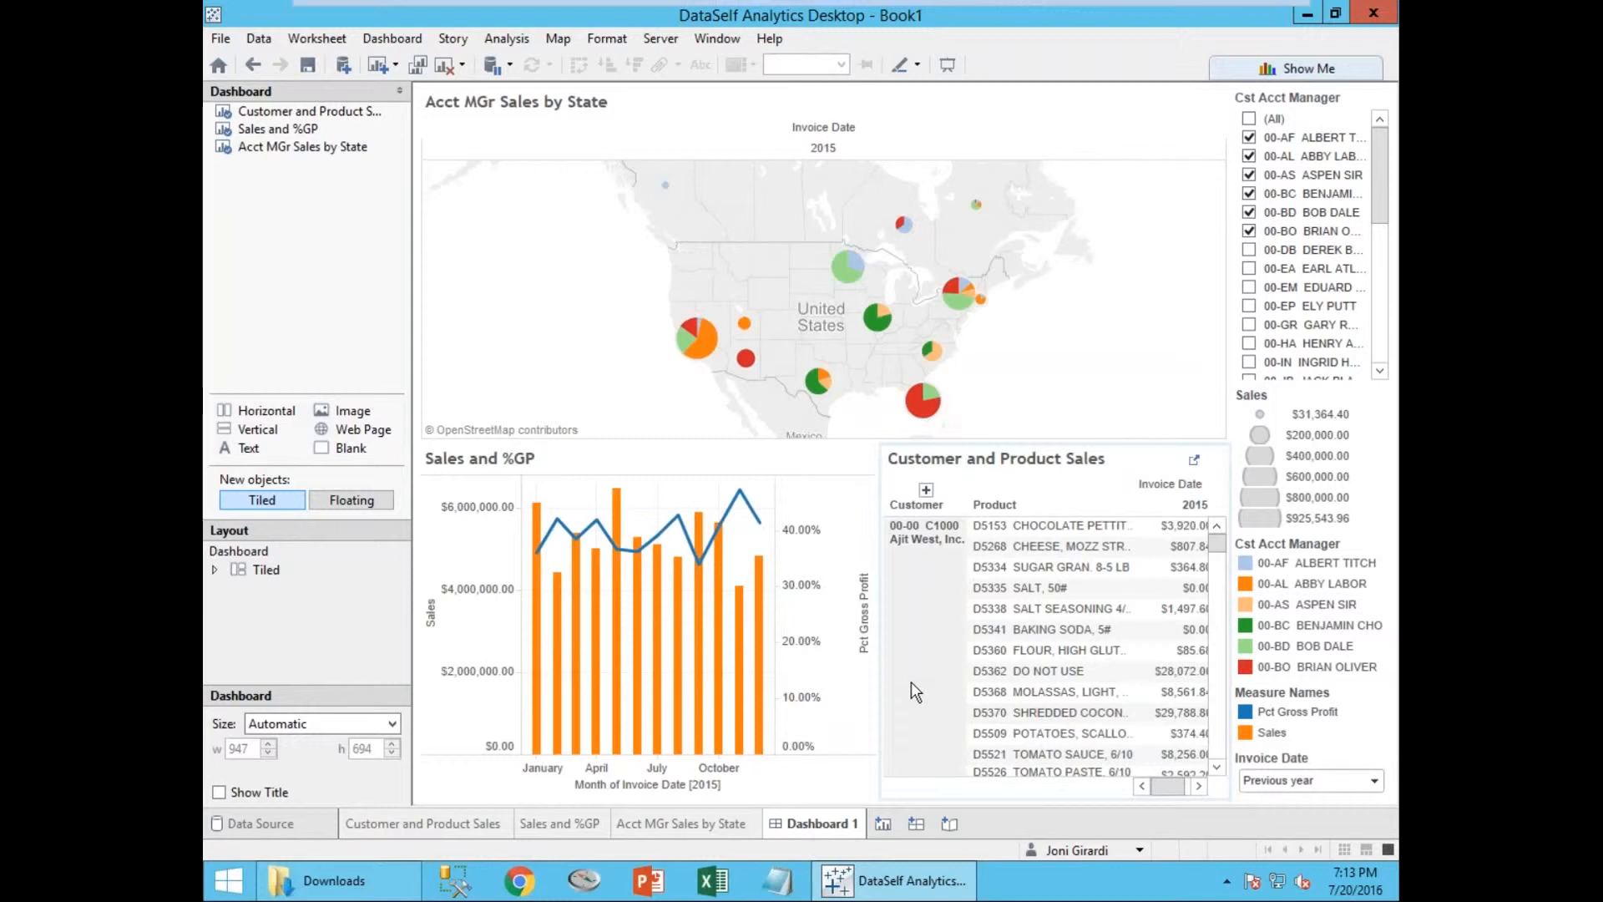
left_click(969, 635)
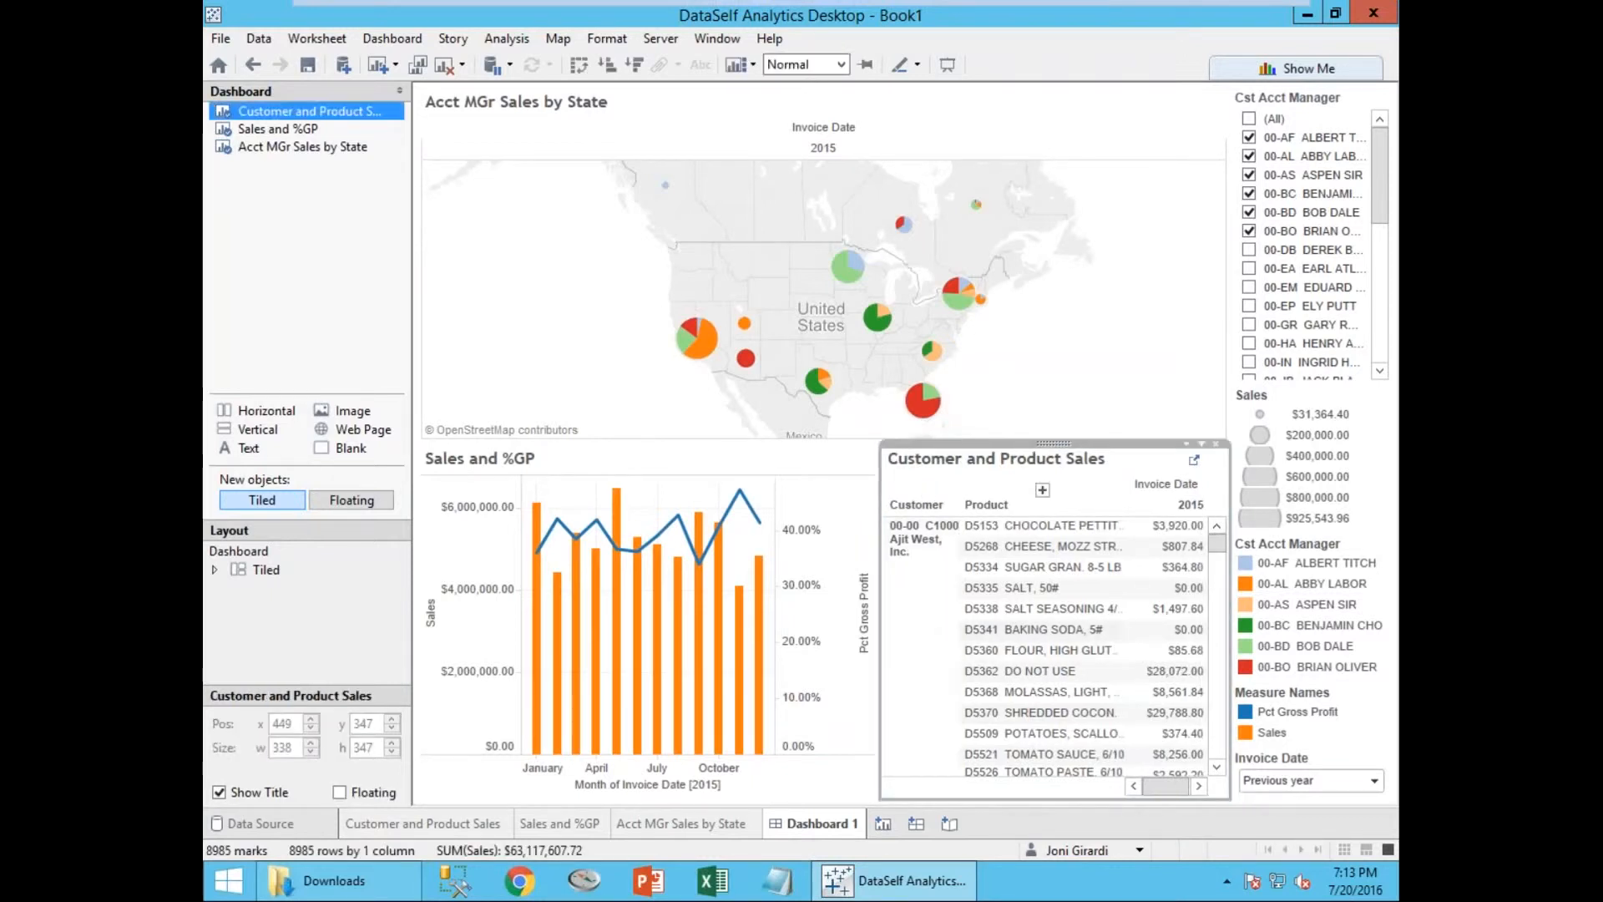
left_click_drag(1125, 629, 1103, 629)
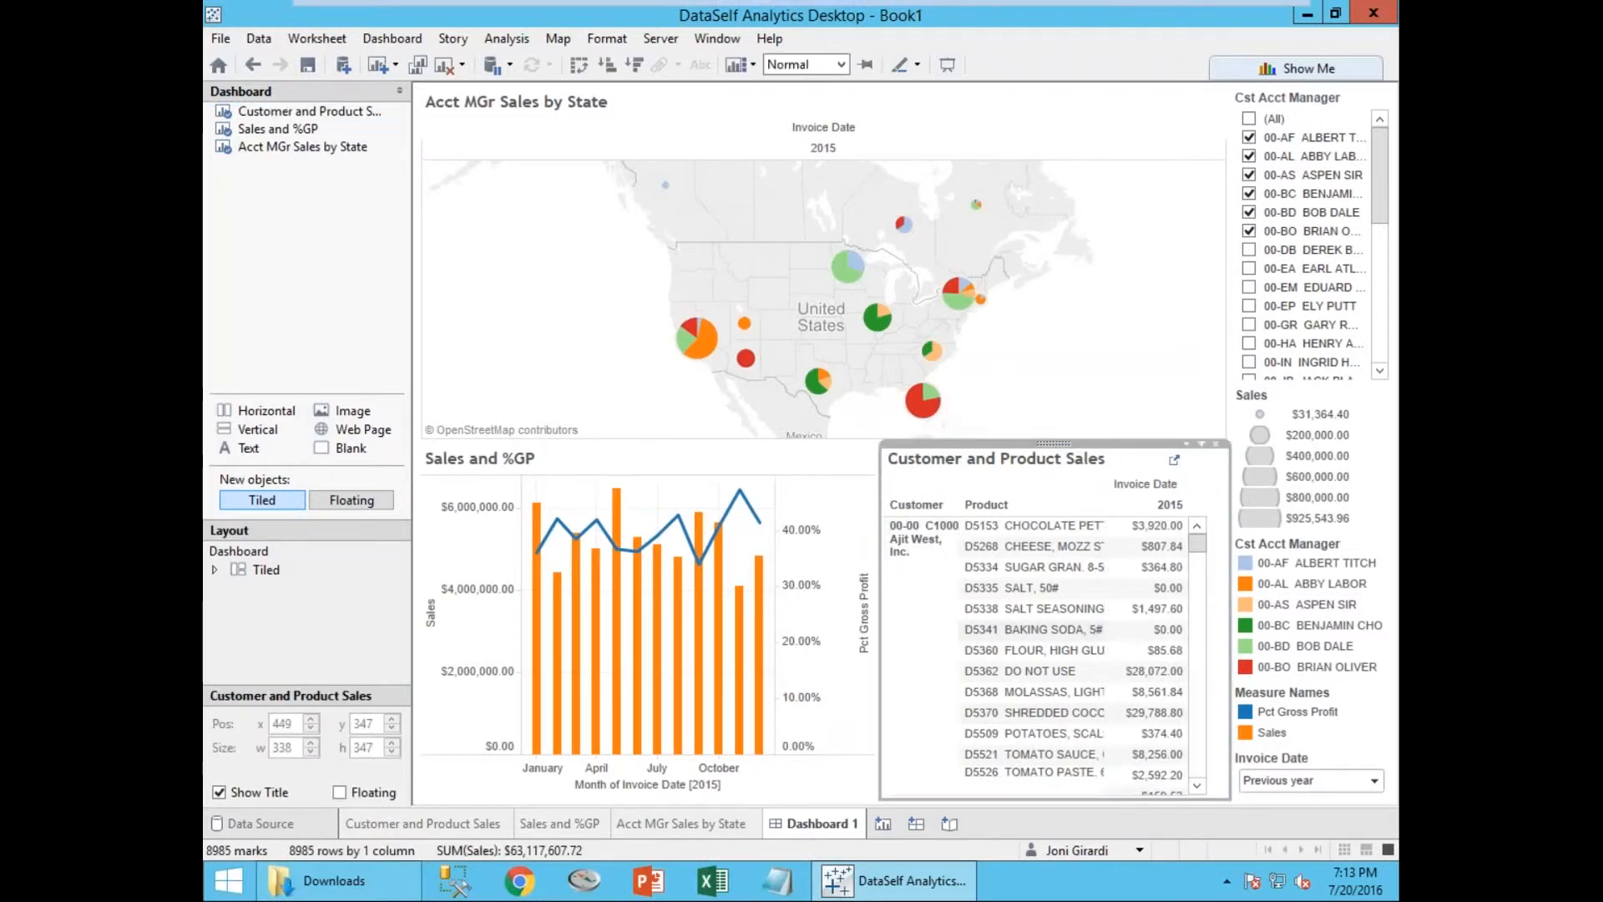
Use the Acct MGr Sales by State map as a filter for the other dashboard sheets.
left_click(1185, 390)
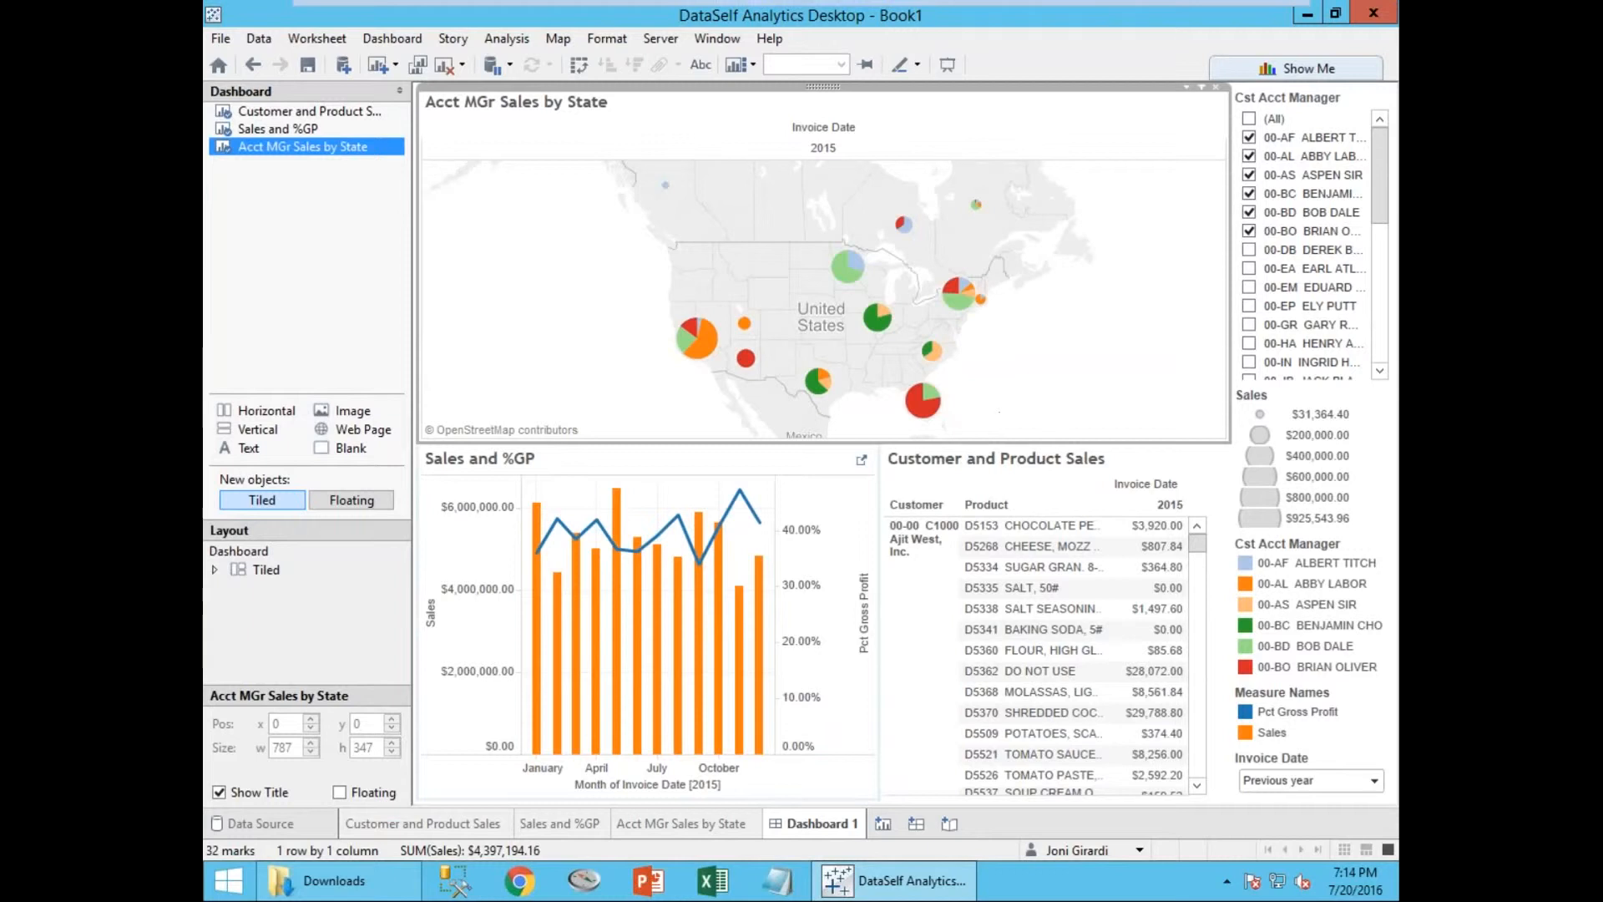
left_click(1201, 88)
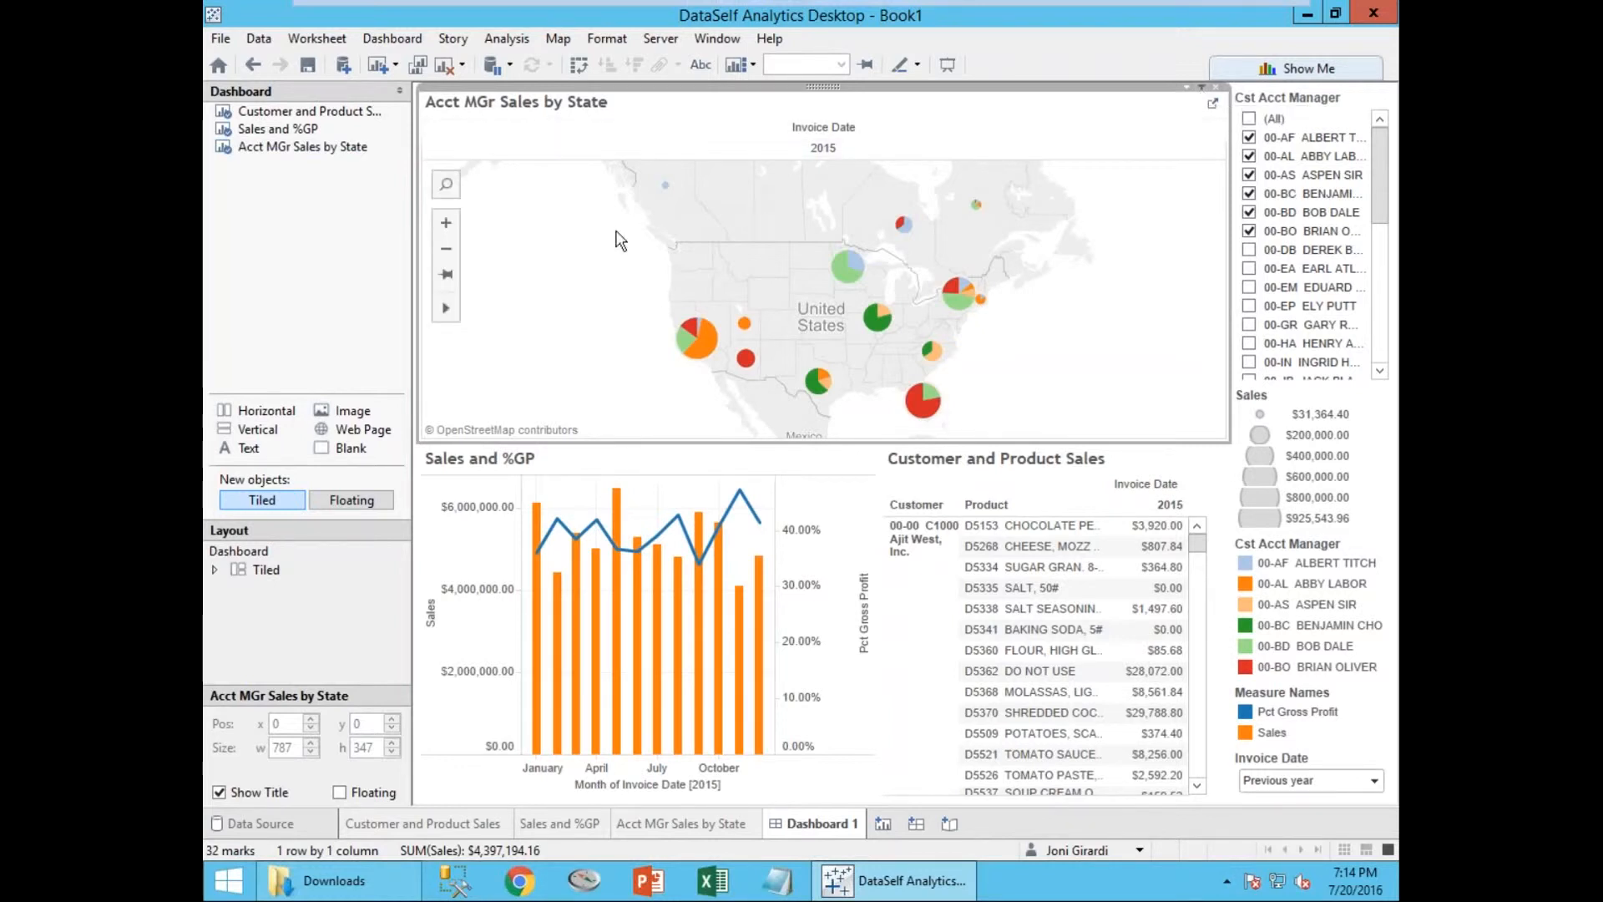
Test the map filter by selecting the three pies in the western United States, and clear the selection.
left_click_drag(607, 251, 770, 383)
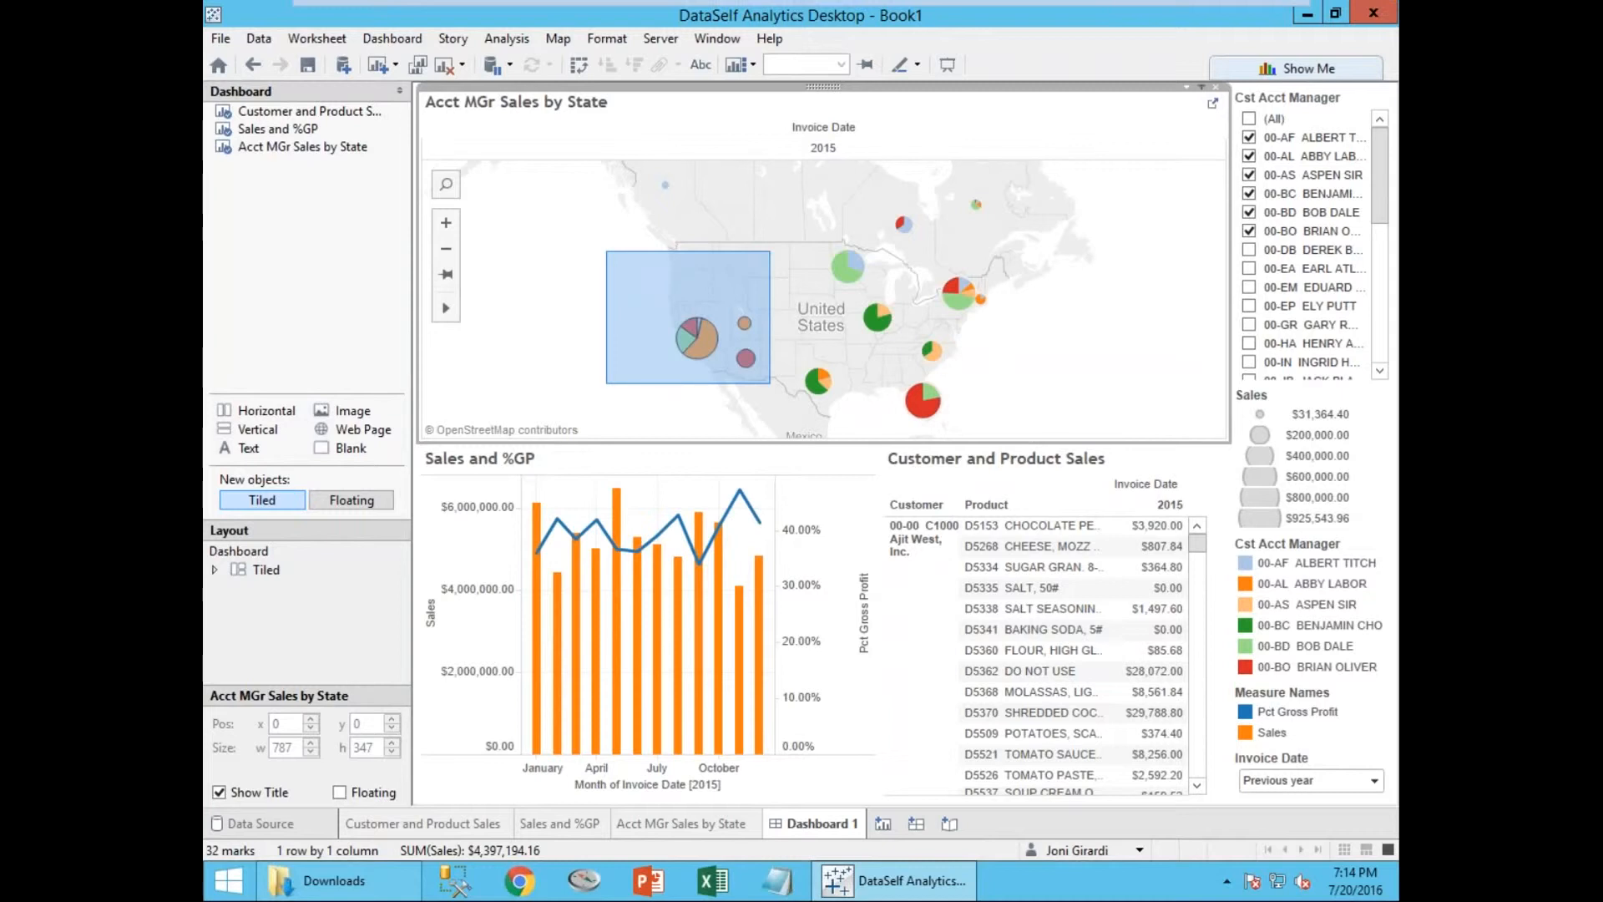
left_click_drag(607, 251, 770, 383)
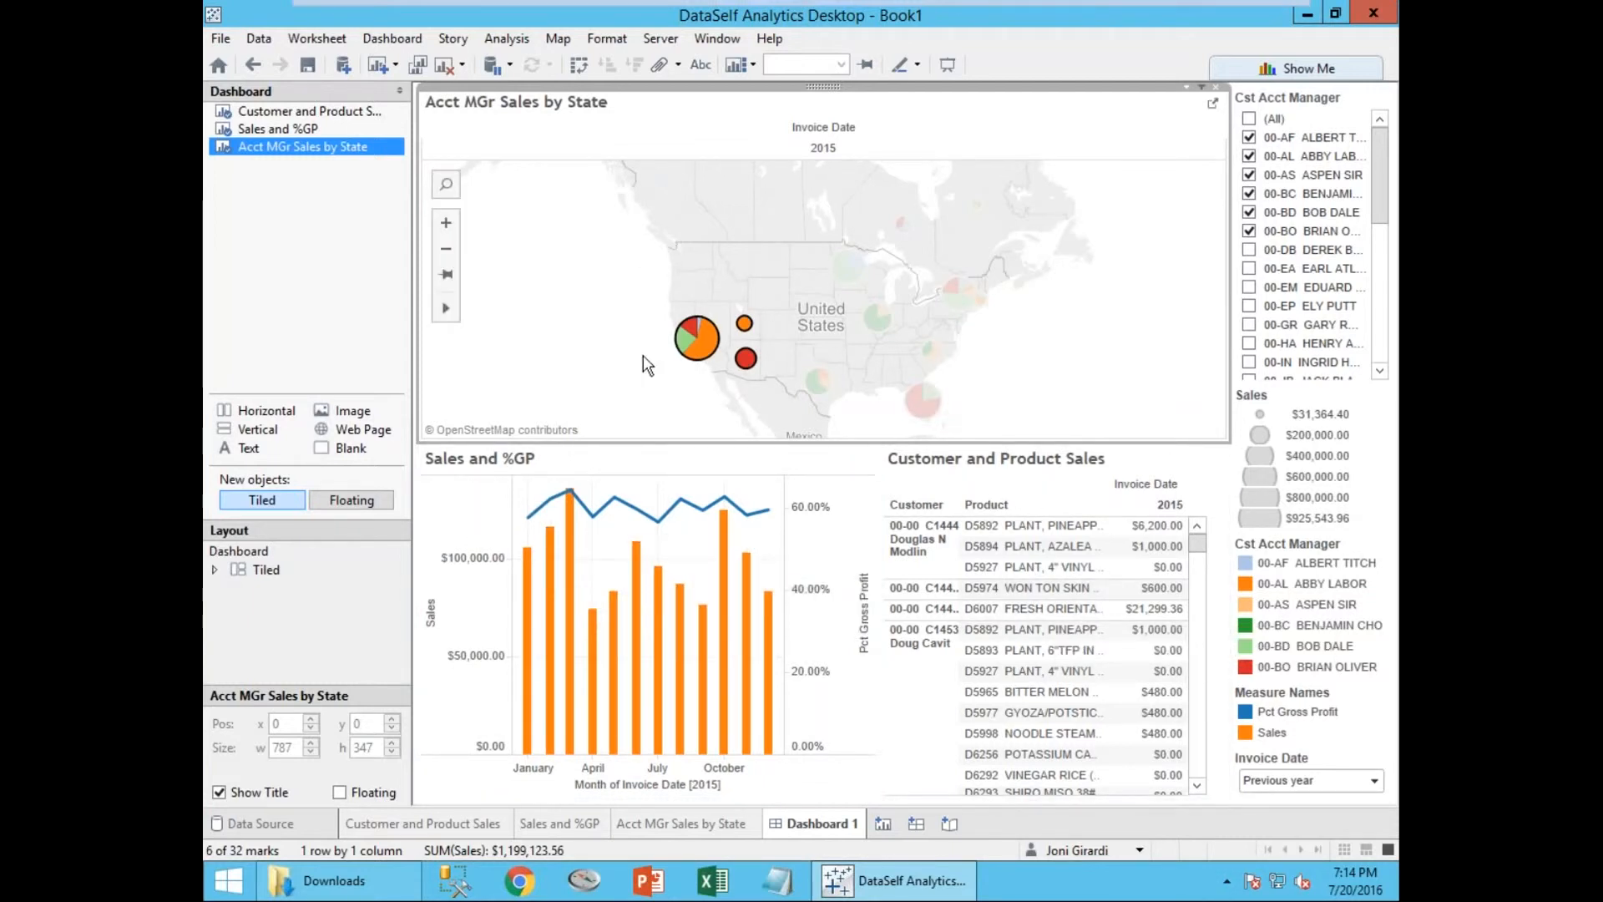
left_click(541, 328)
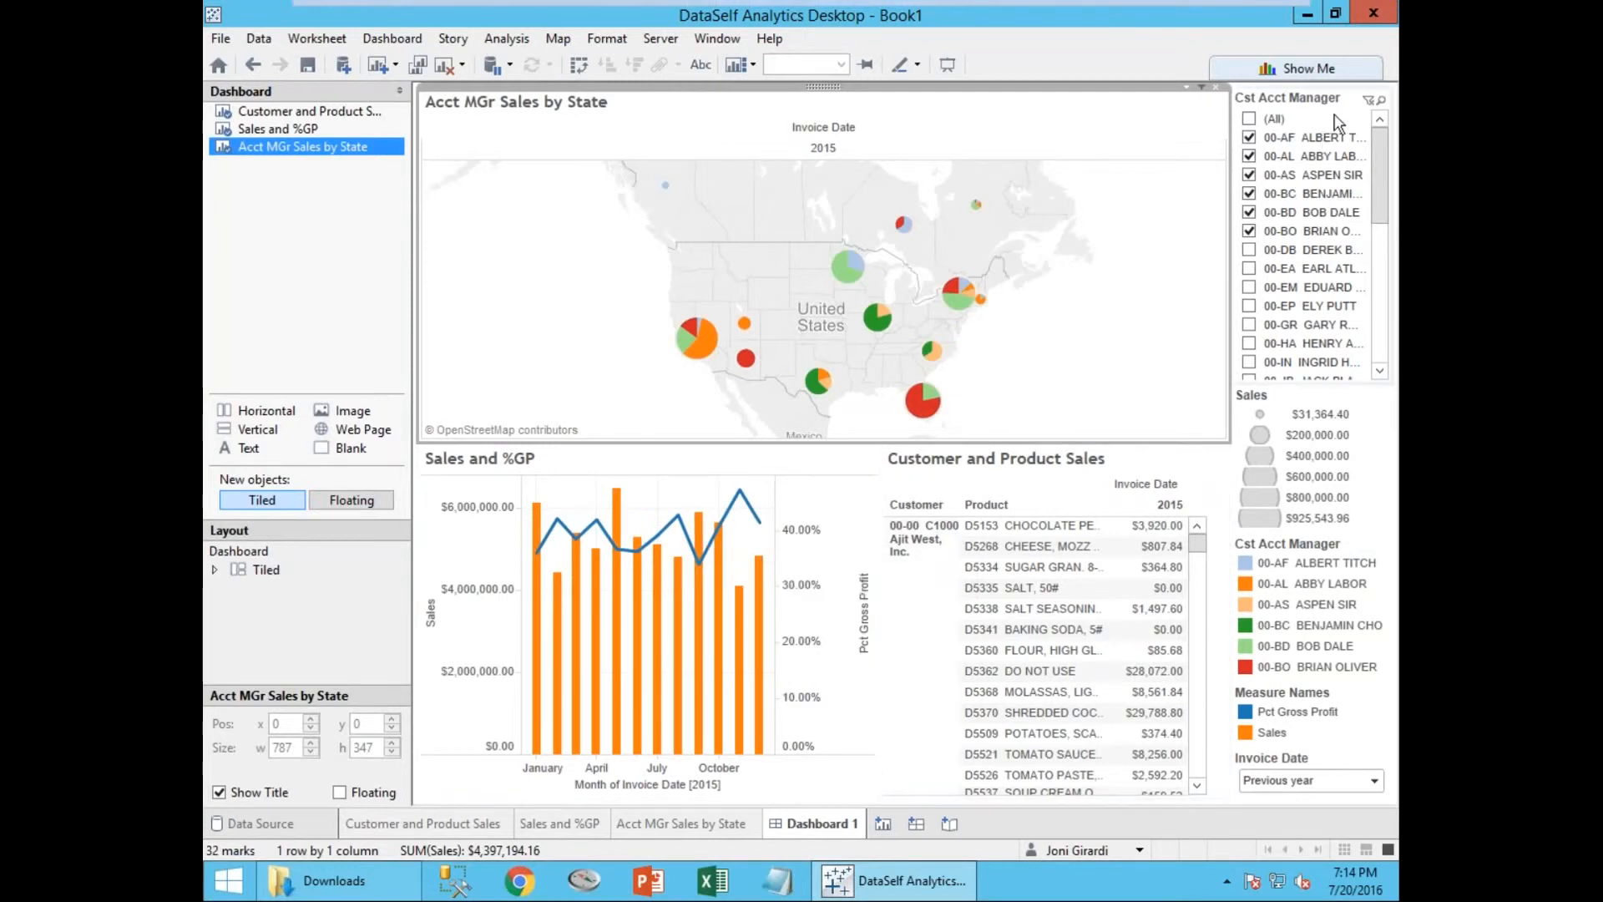
Apply the Cst Acct Manager filter to all worksheets using this data source.
left_click(1375, 148)
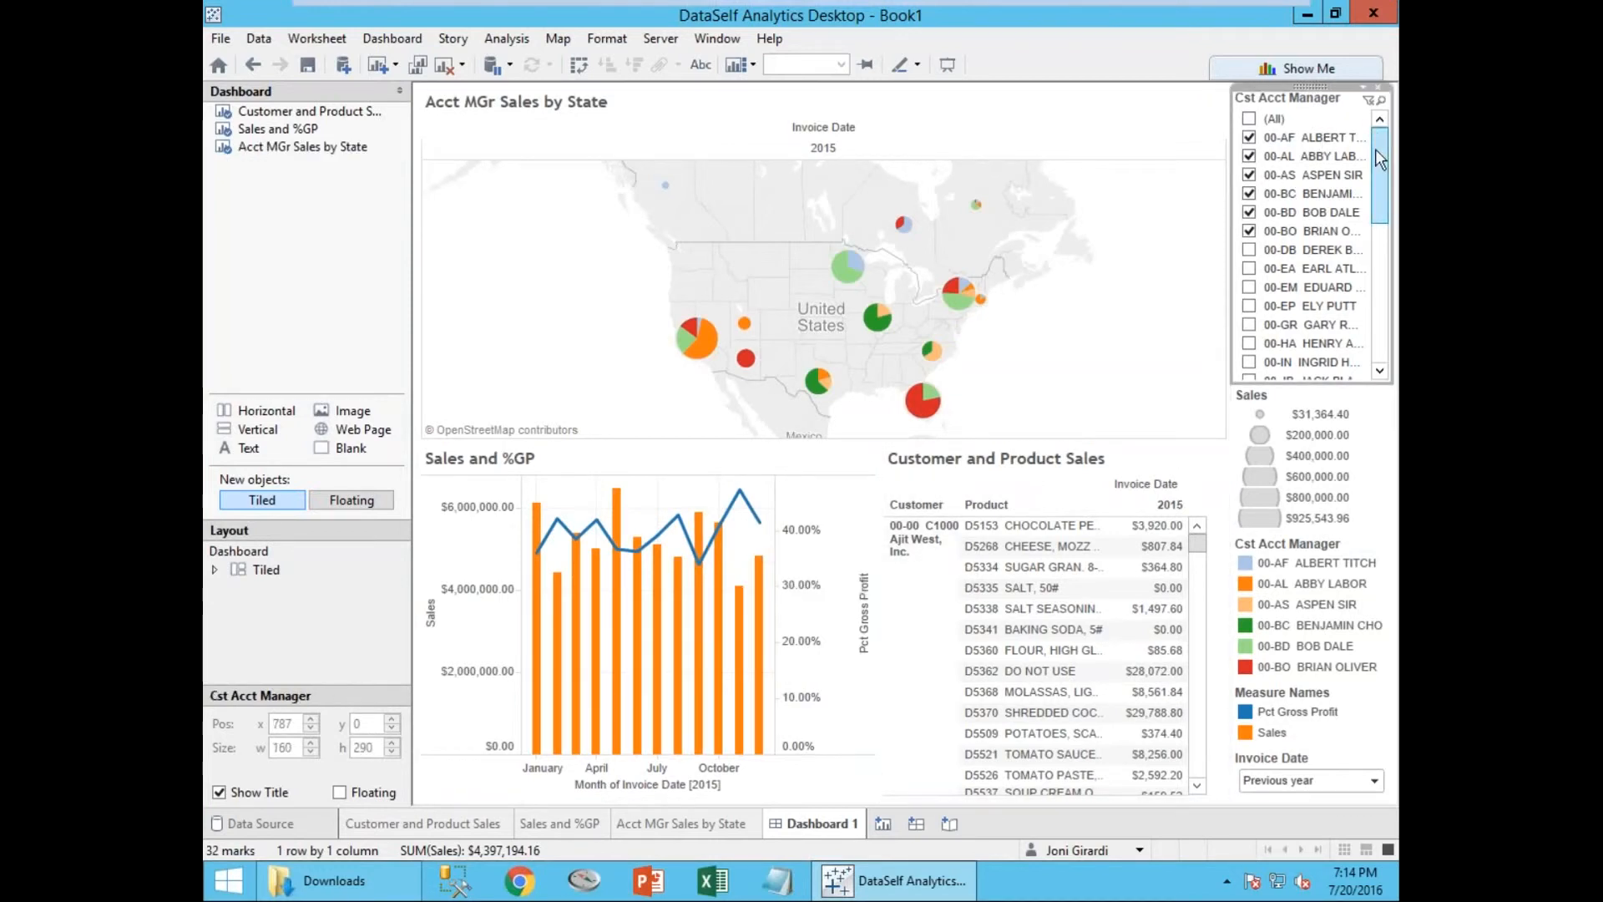
left_click(1361, 85)
mouse_move(1308, 146)
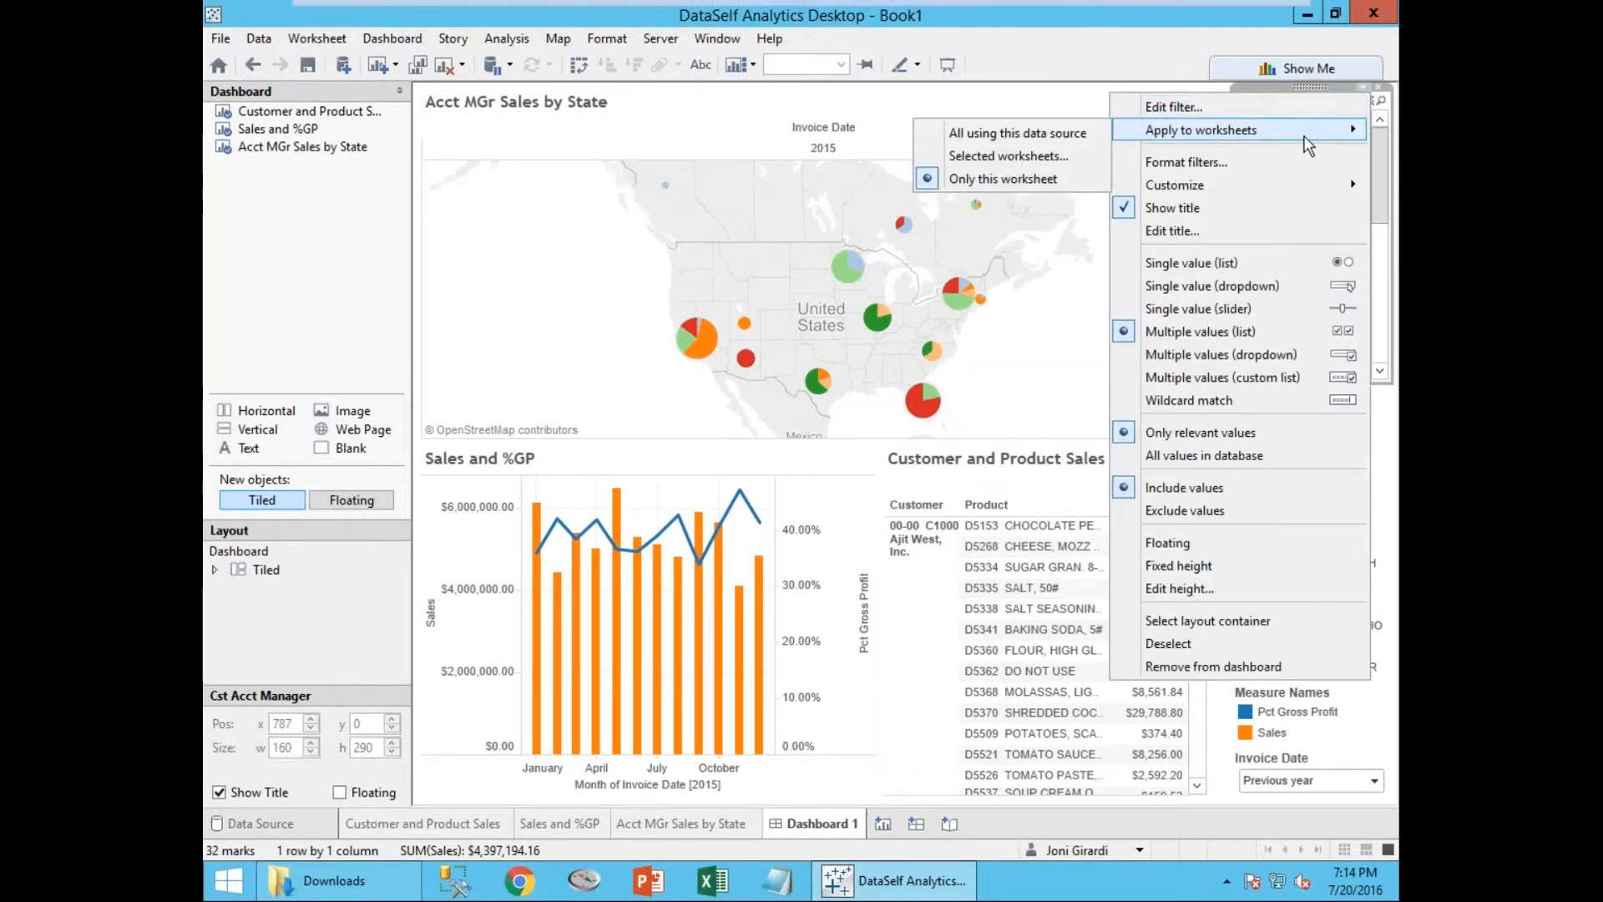
left_click(1015, 135)
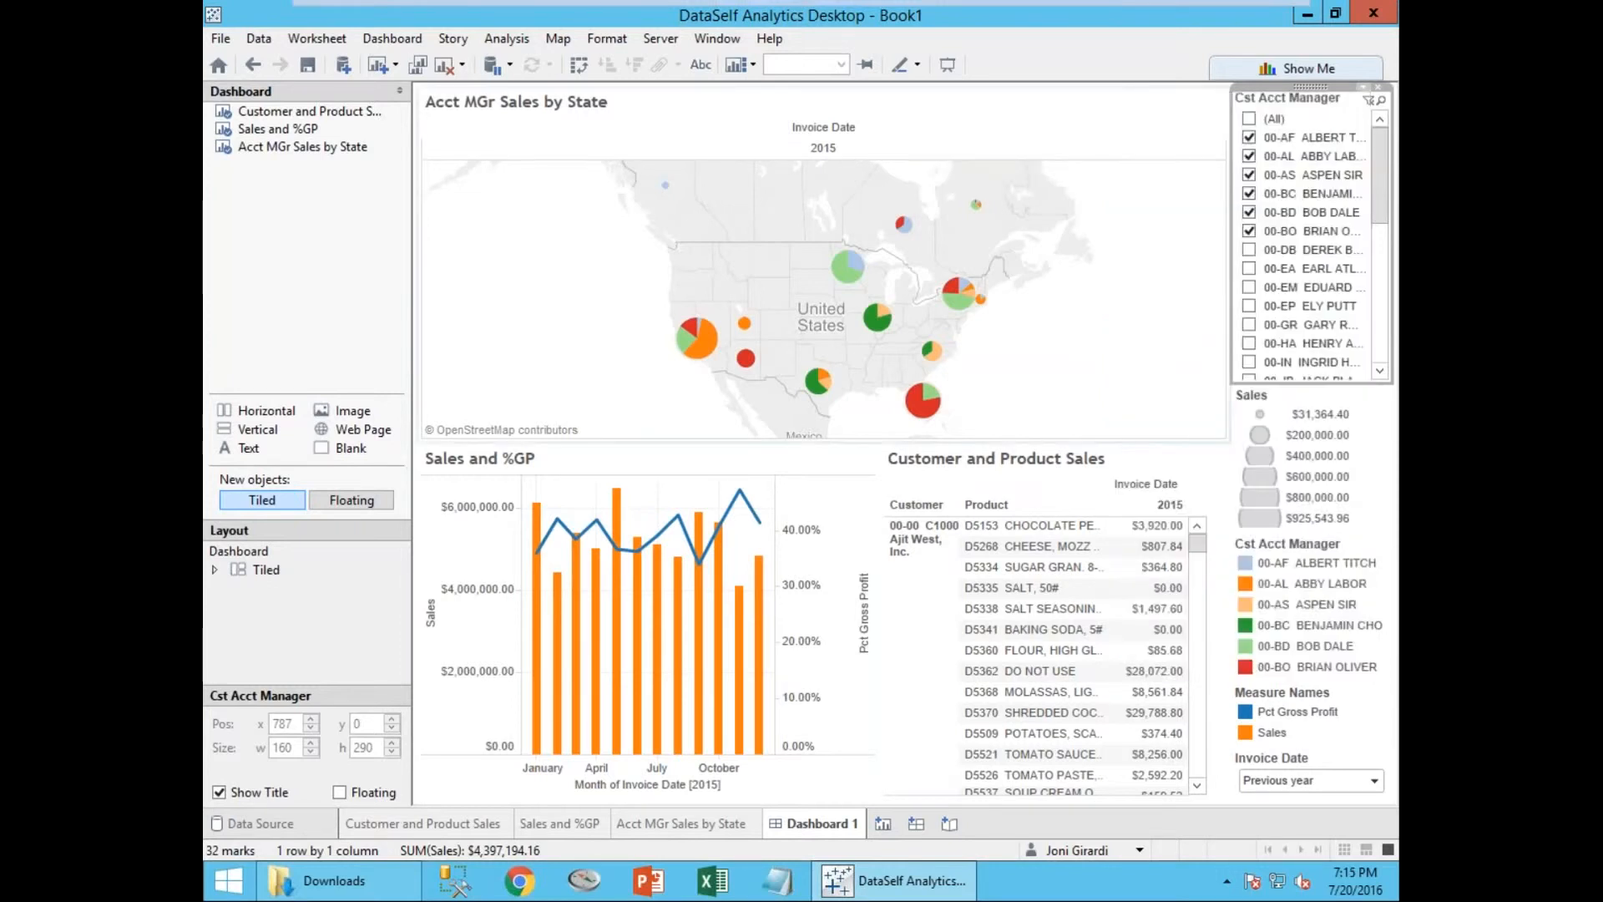
Try other managers in the Cst Acct Manager filter and leave only the first five named managers selected.
left_click(1250, 251)
left_click(1250, 287)
left_click(1250, 250)
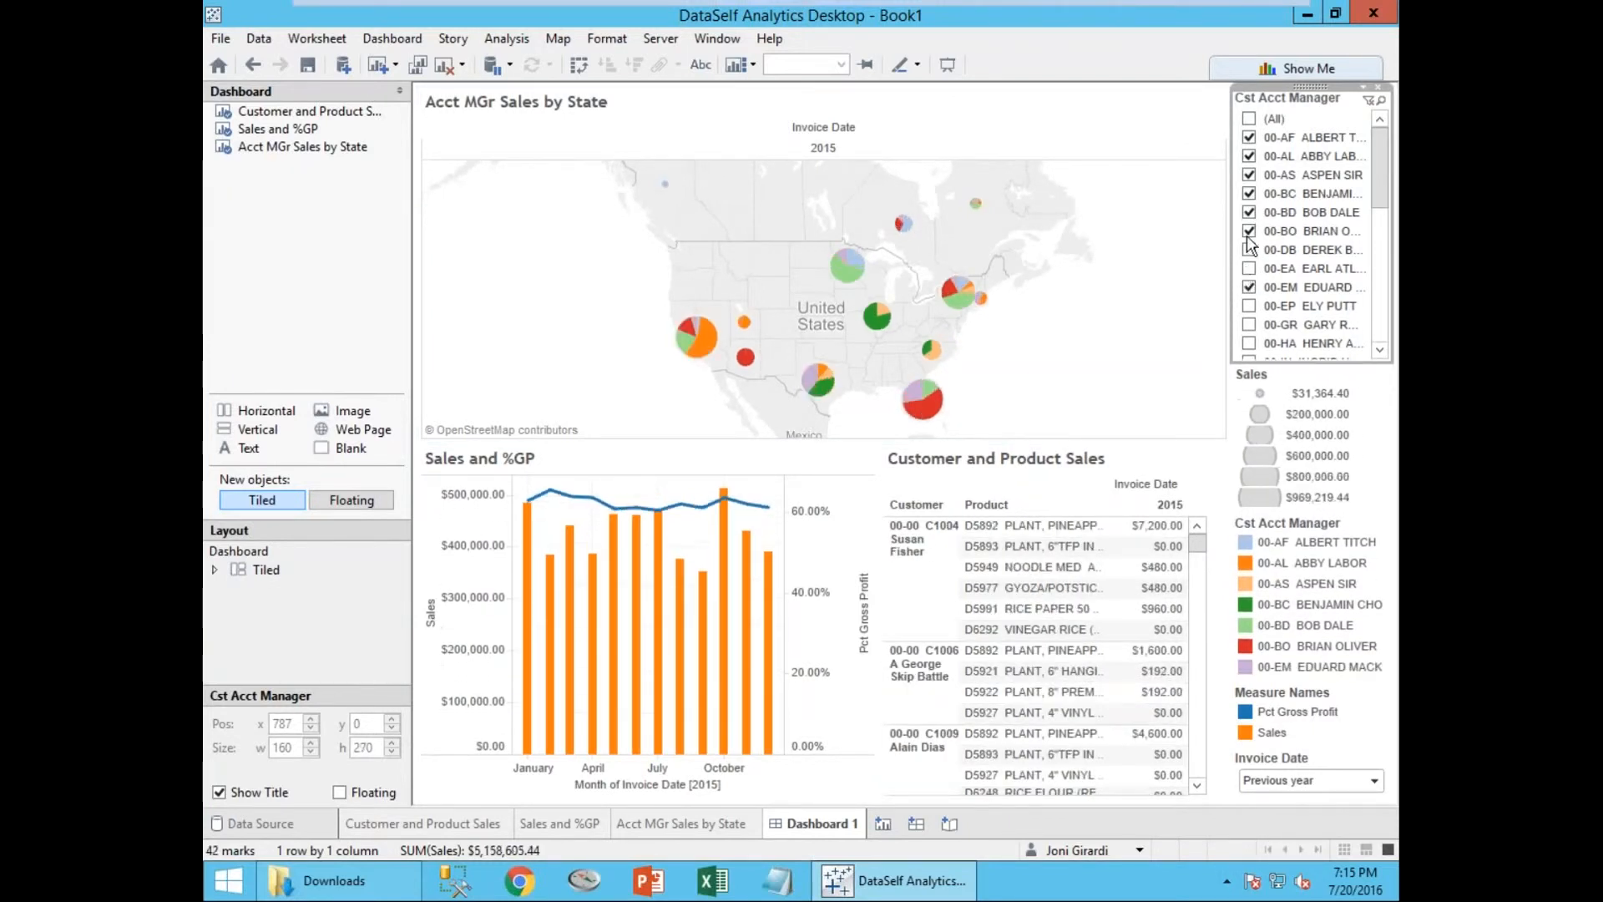
left_click(1251, 231)
left_click(1250, 287)
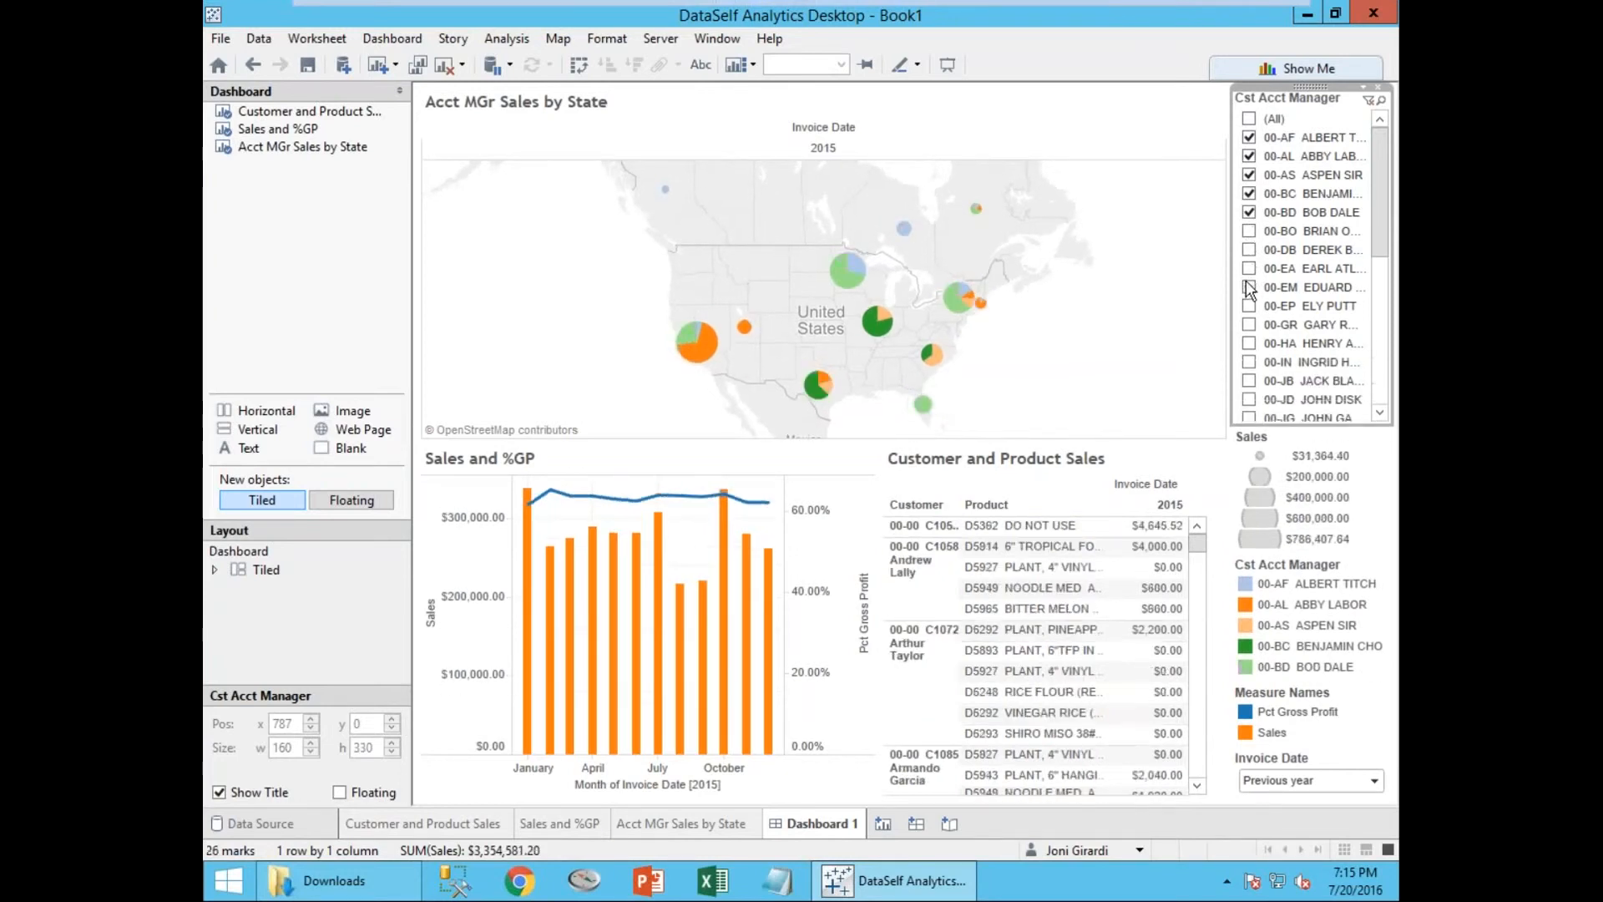
View the finished dashboard in presentation mode and return to the editing view.
left_click(1127, 127)
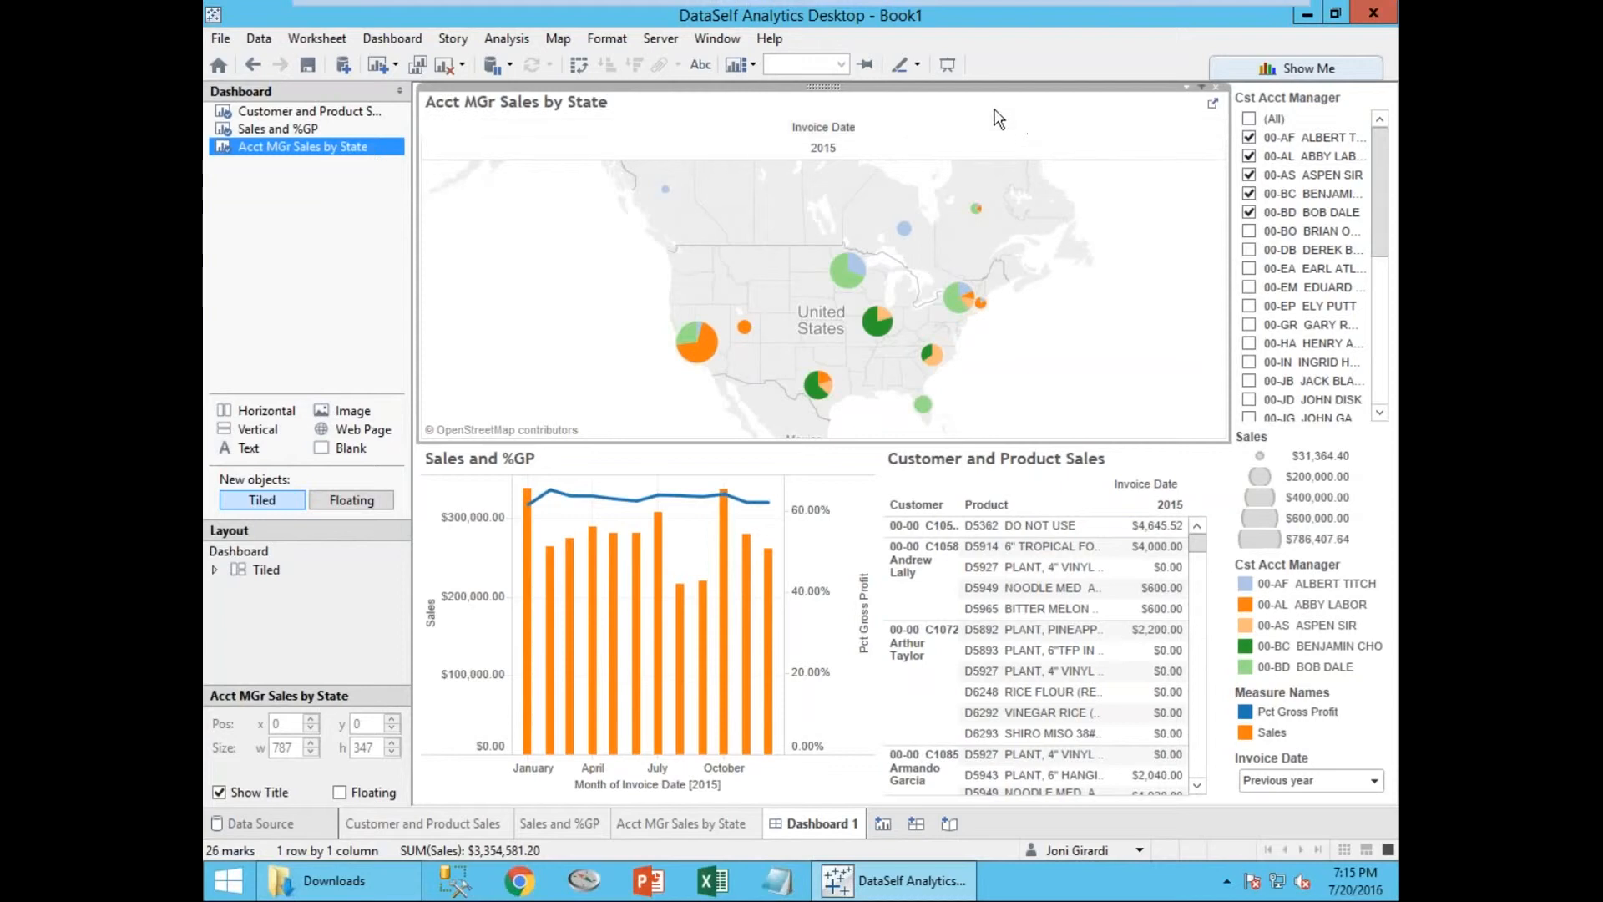
left_click(947, 67)
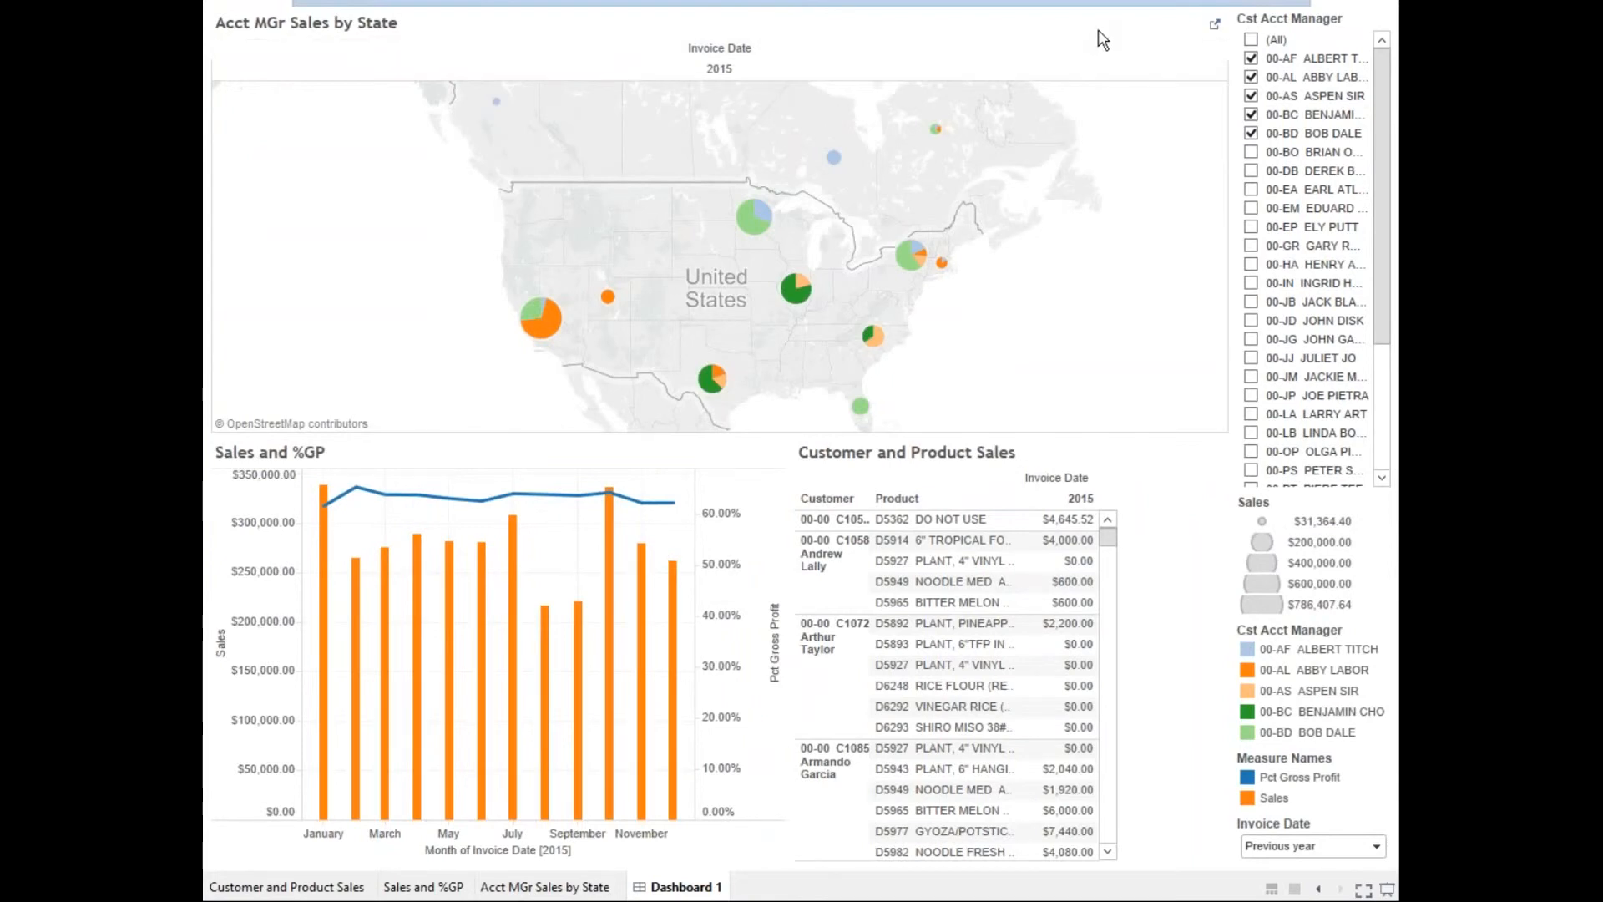
key("Escape")
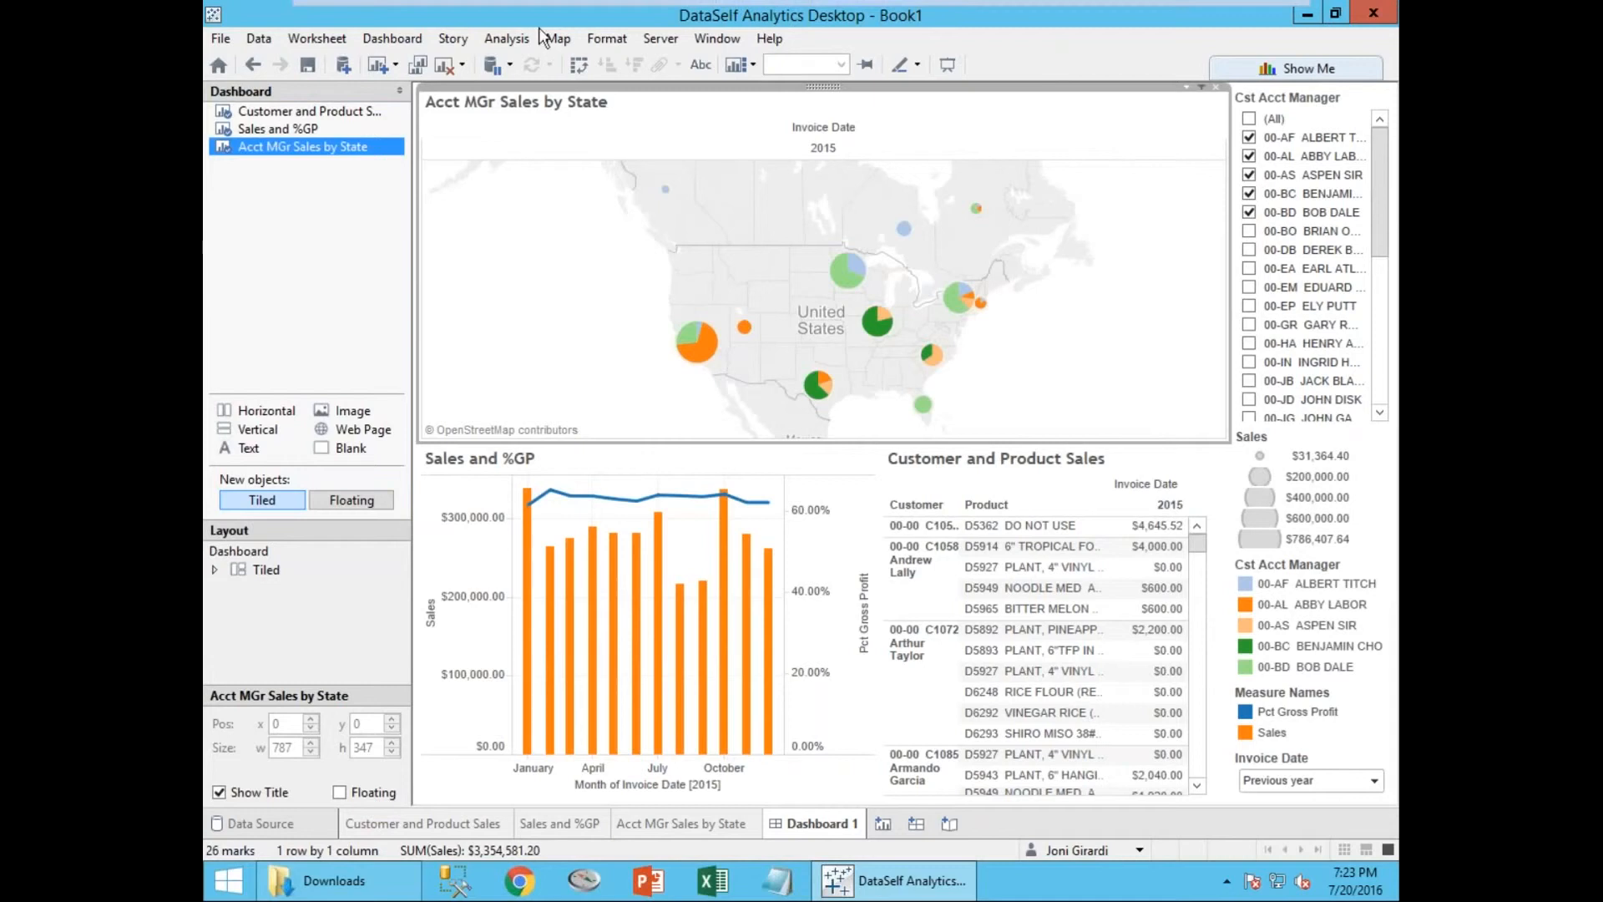
Save the workbook under the file name My First Dashboard and close DataSelf Analytics Desktop.
left_click(217, 45)
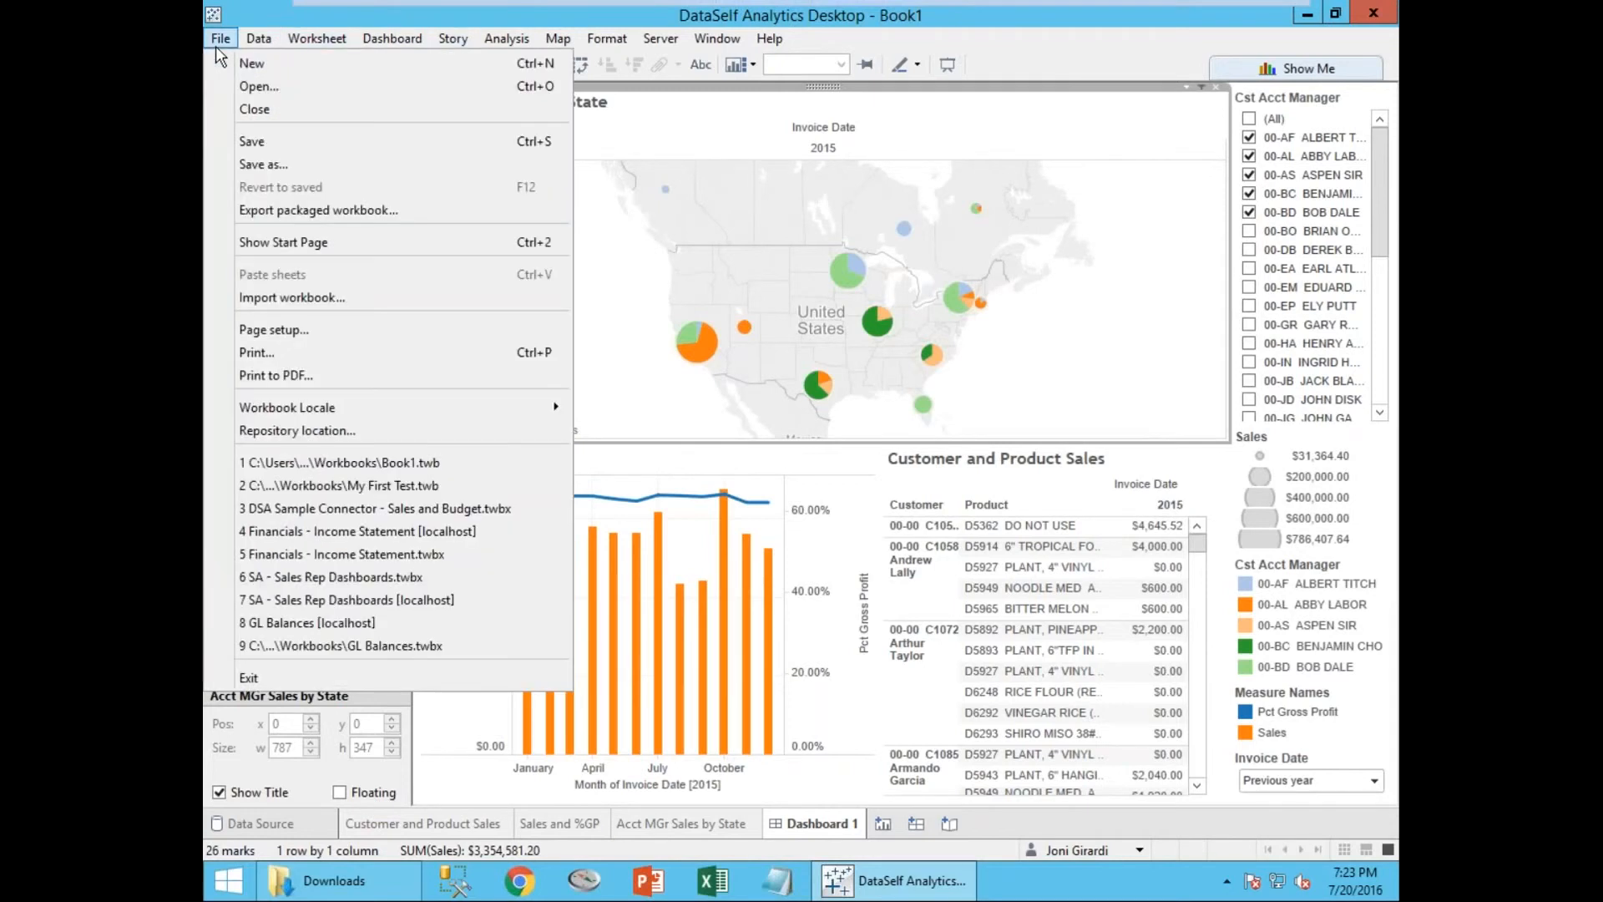
left_click(274, 166)
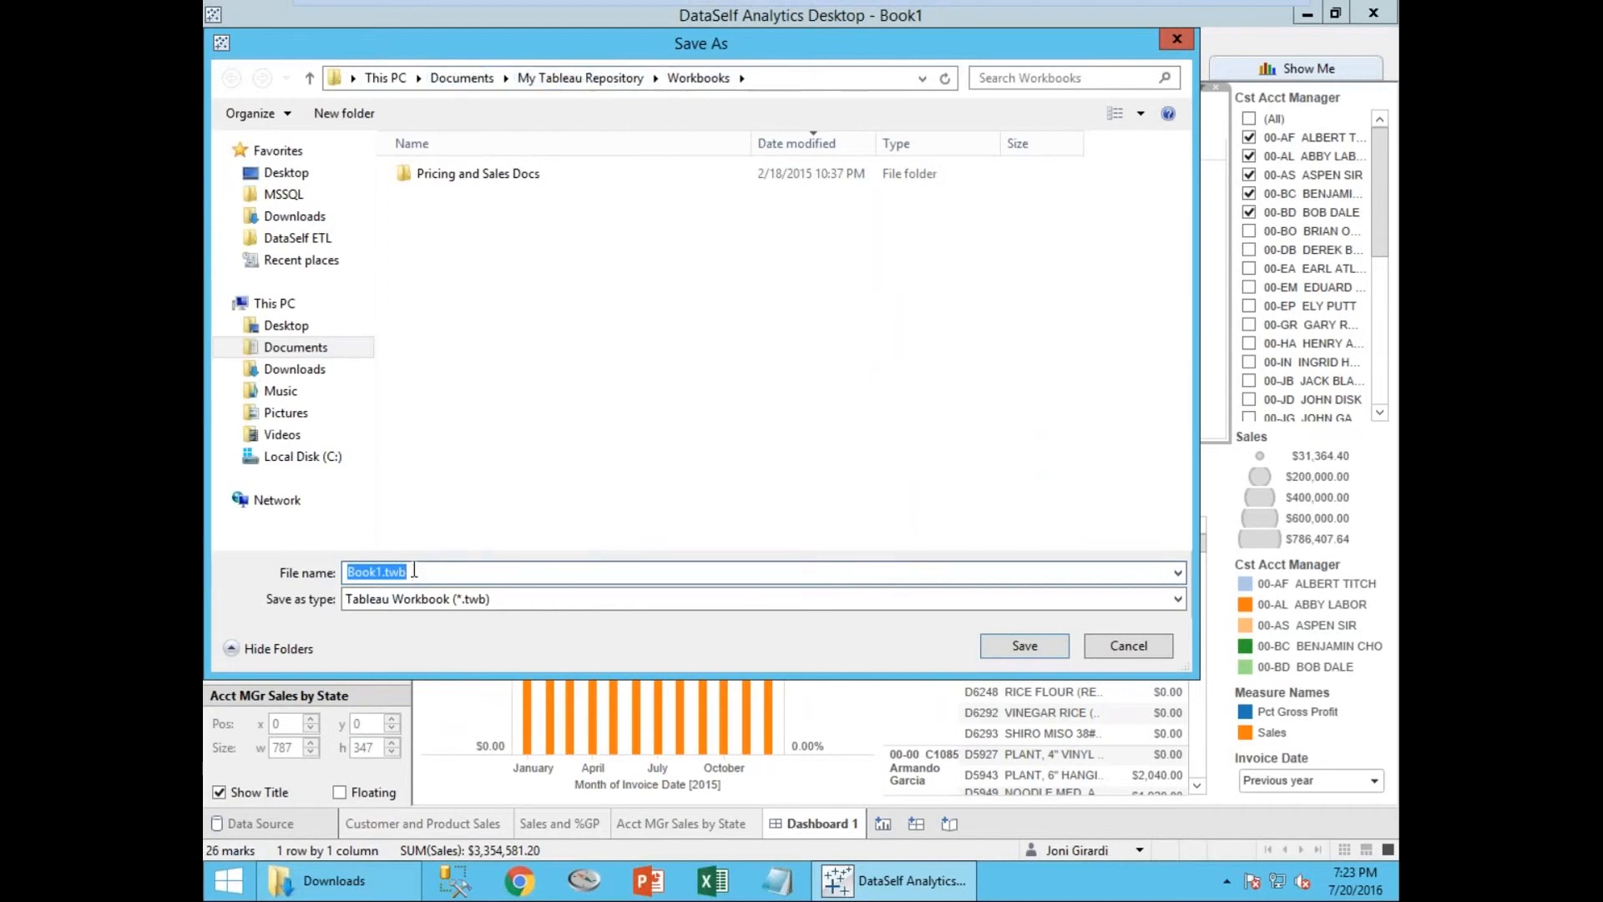
type("My First Dashboard")
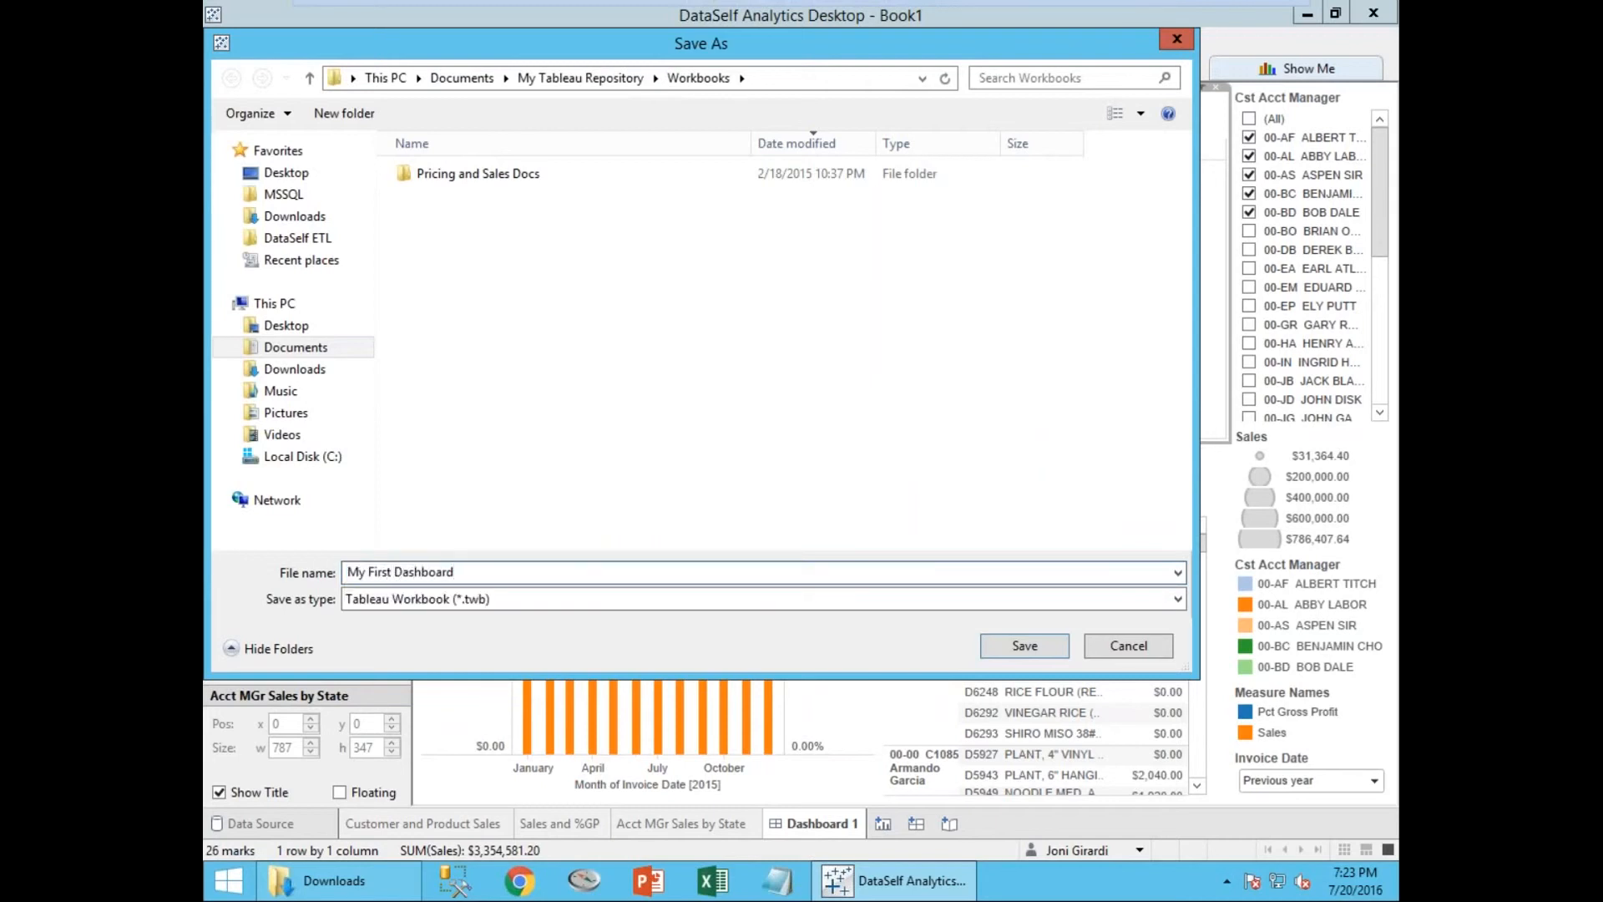
key("Return")
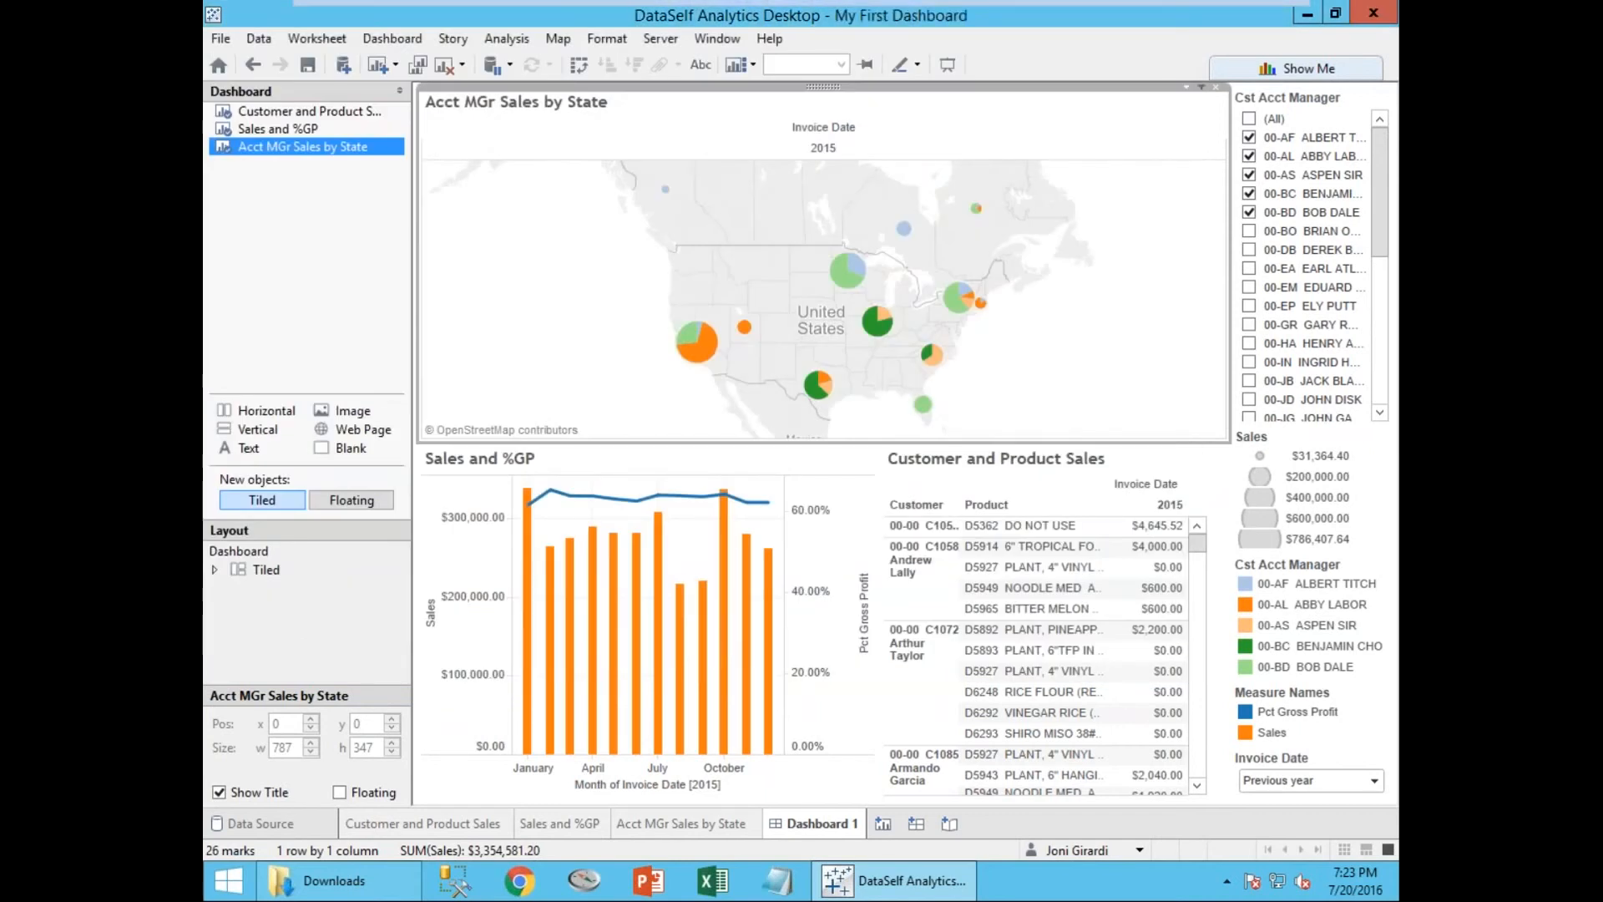
left_click(1382, 17)
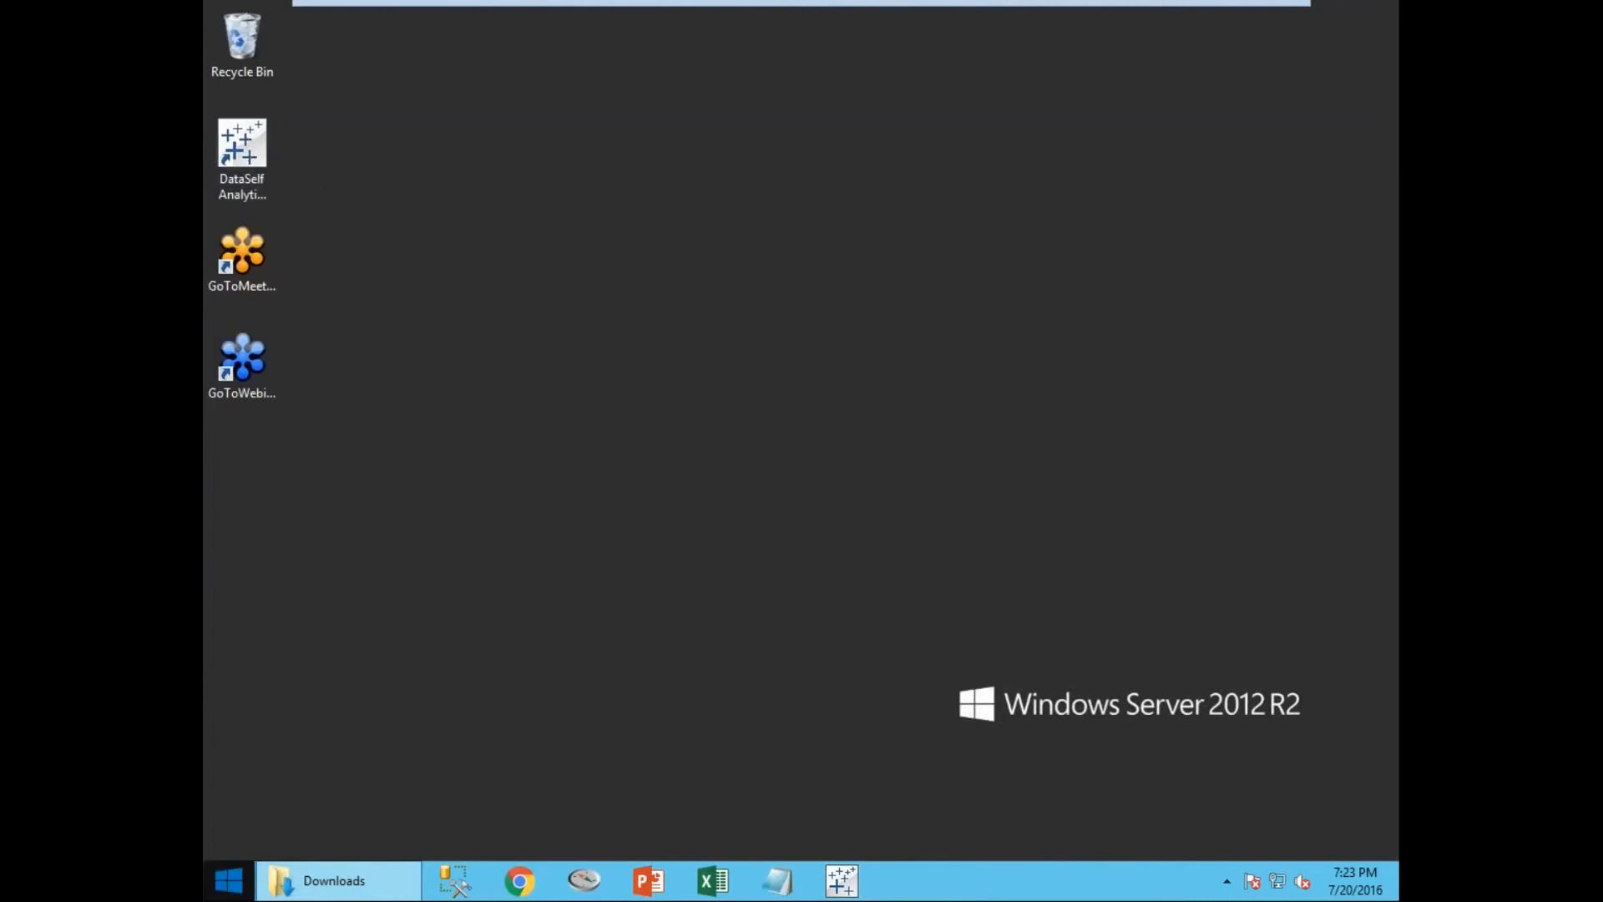
Launch DataSelf Analytics Desktop from the installed apps and reopen the recent workbook My First Dashboard.twb.
left_click(233, 887)
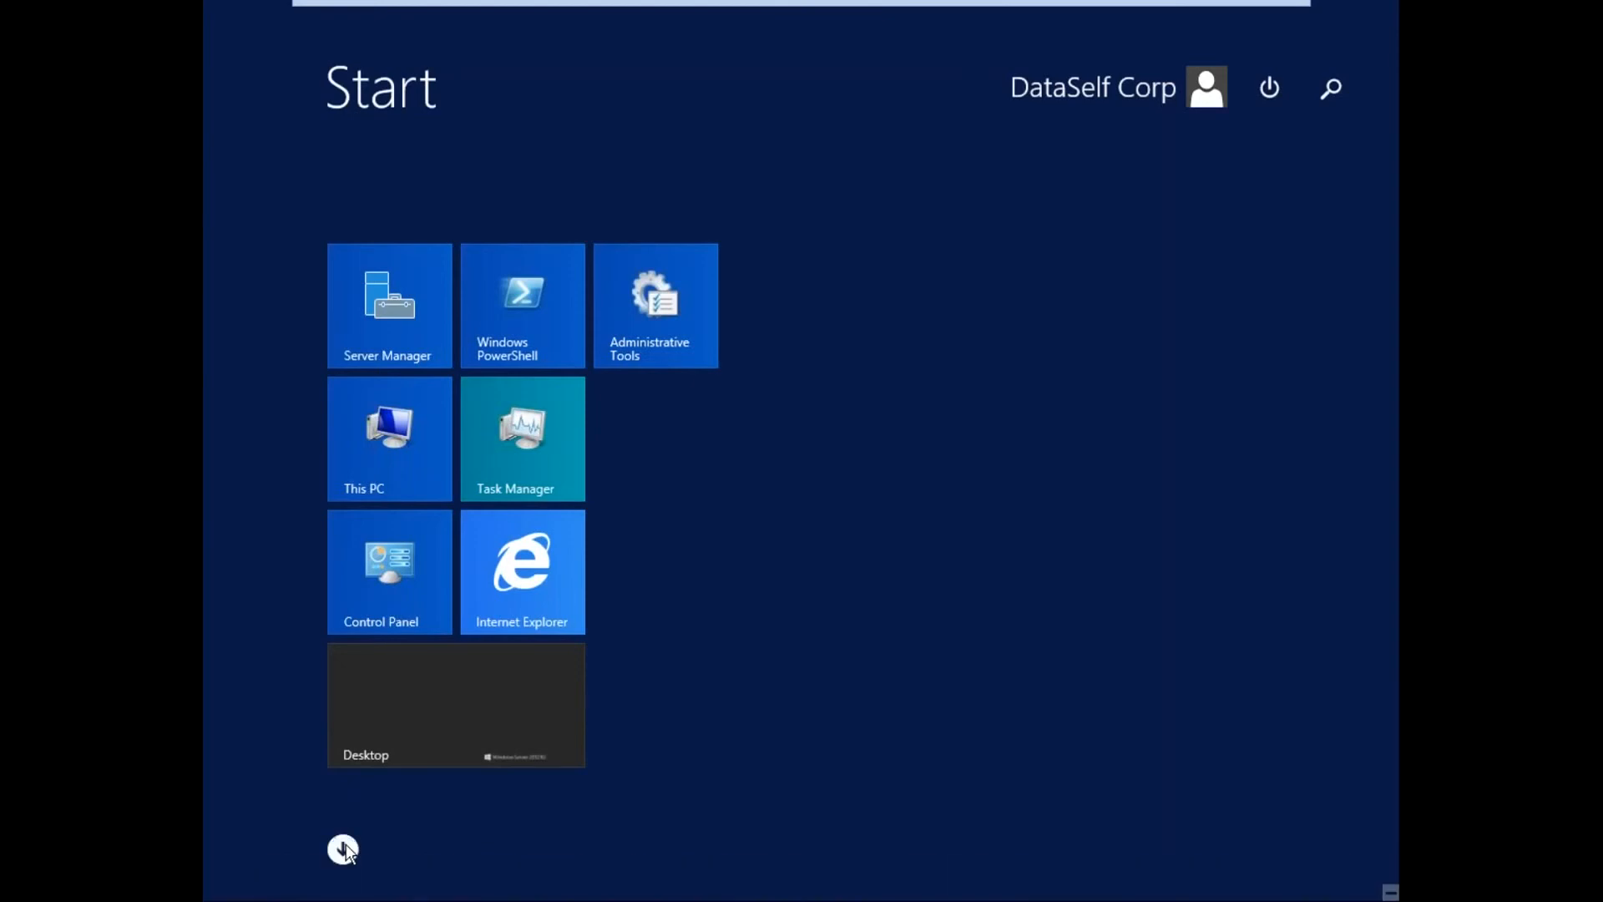
left_click(342, 847)
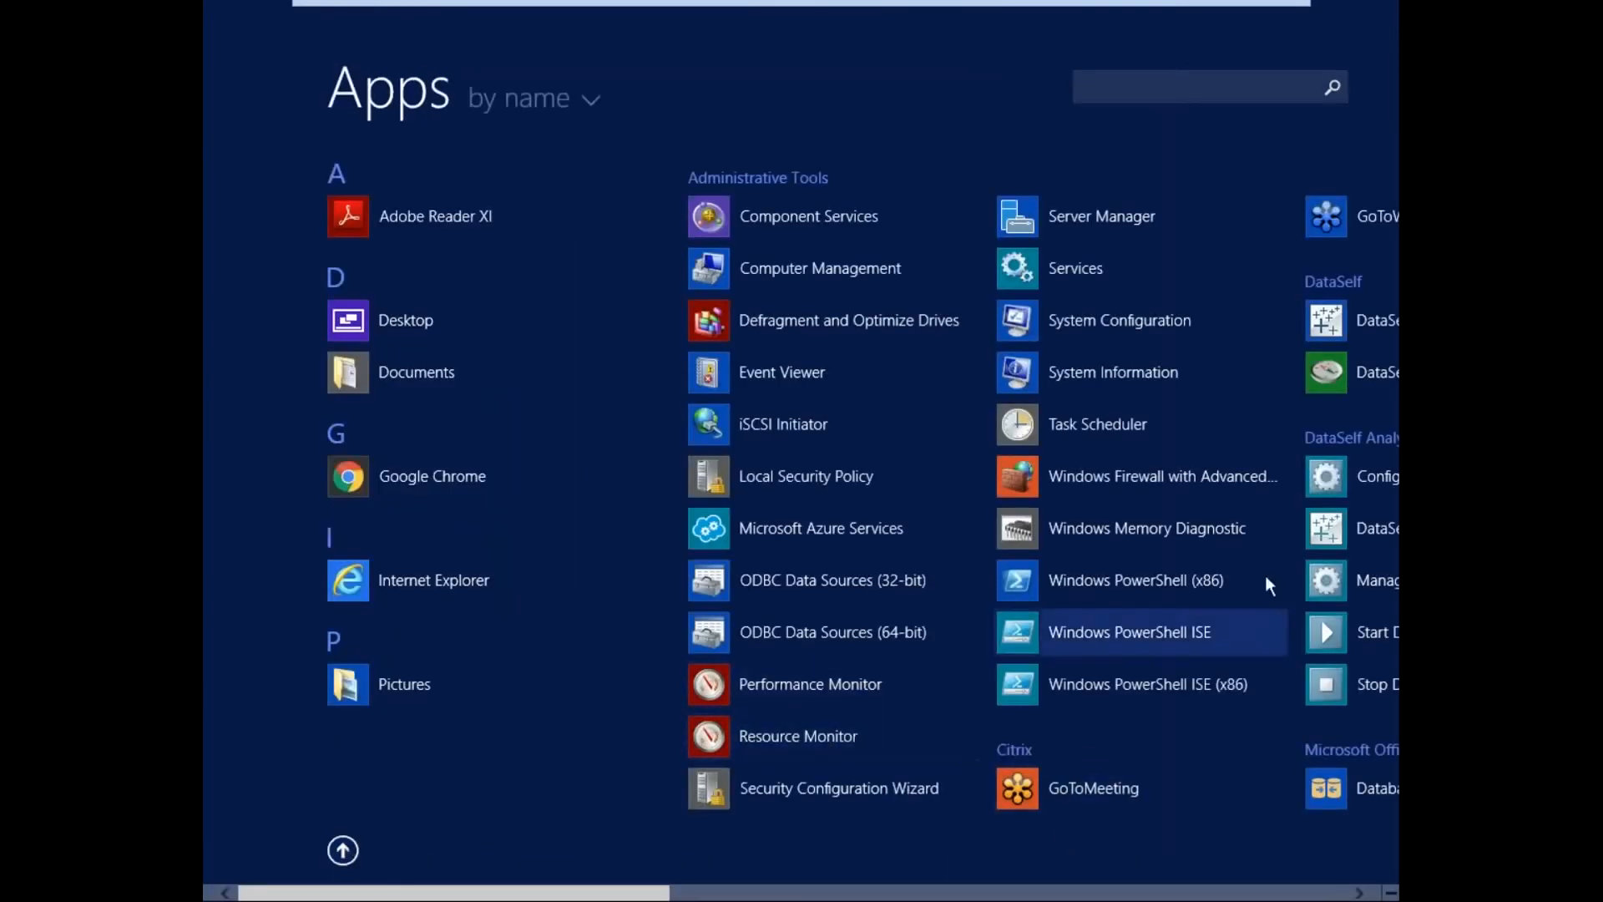
left_click_drag(584, 887, 733, 894)
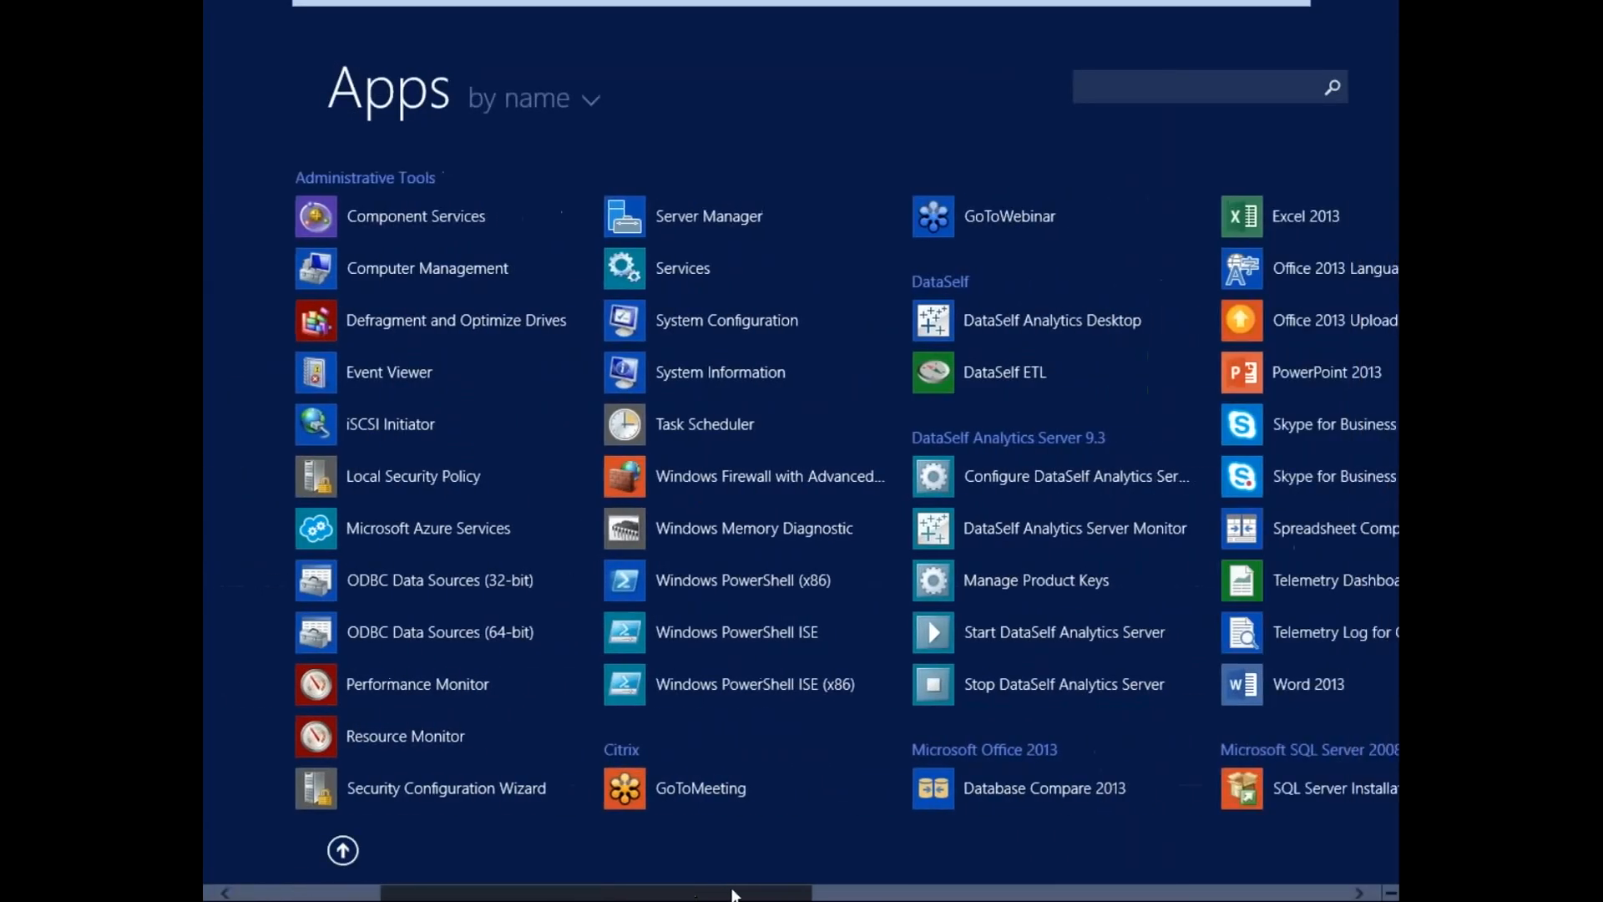
left_click(941, 320)
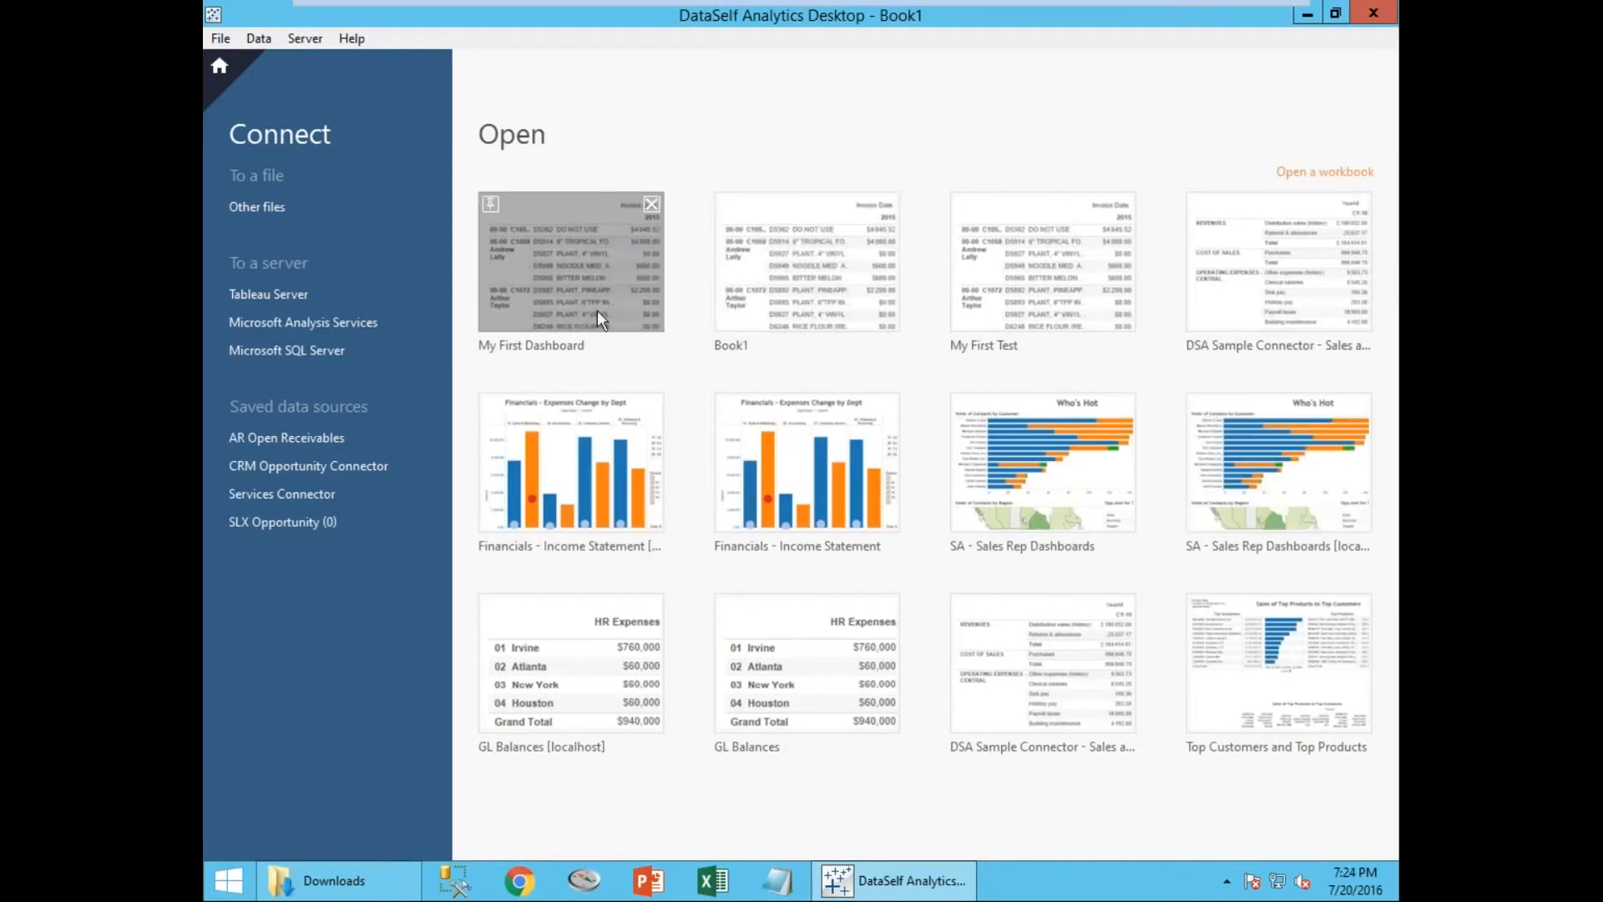
left_click(221, 40)
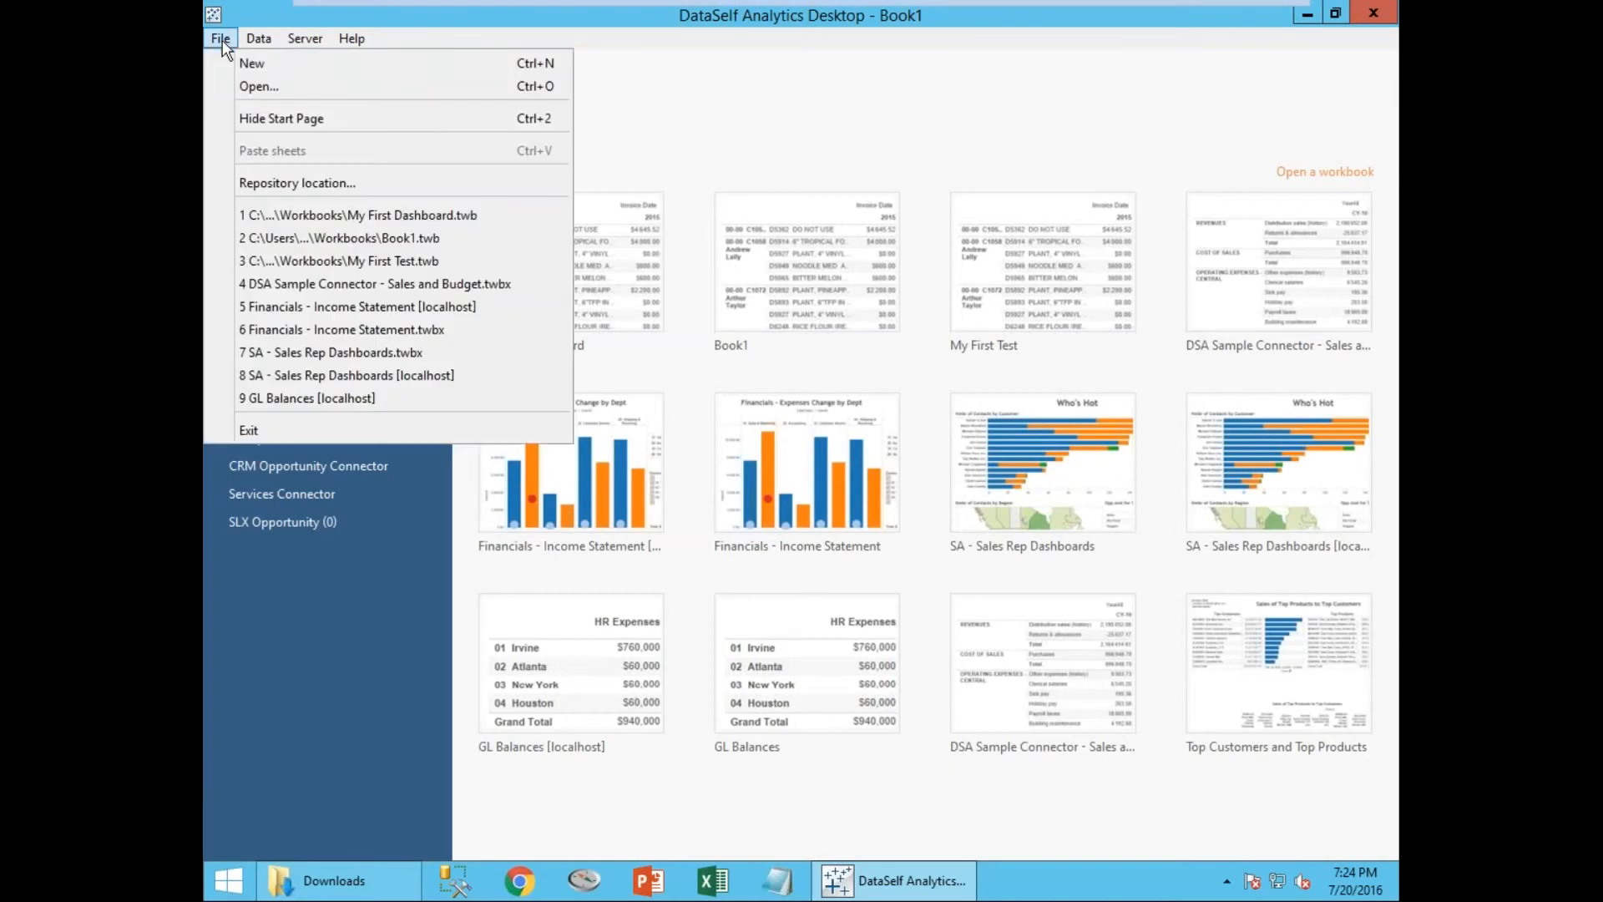
left_click(326, 220)
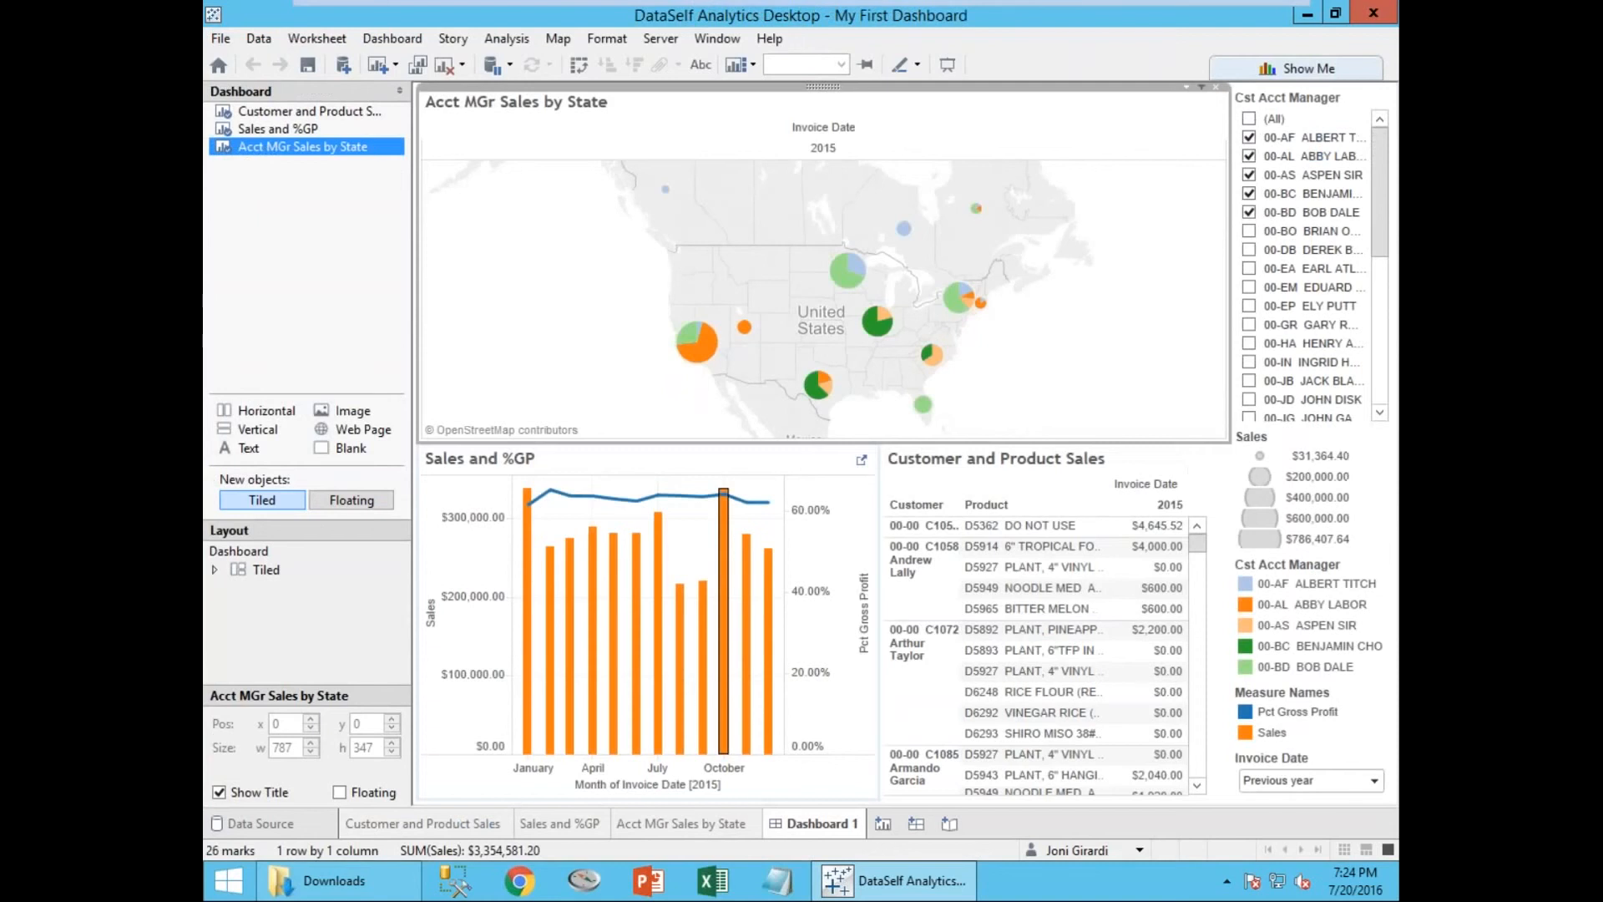
Look through the Customer and Product Sales, Sales and %GP, and Acct MGr Sales by State worksheets, ending on Dashboard 1.
left_click(510, 827)
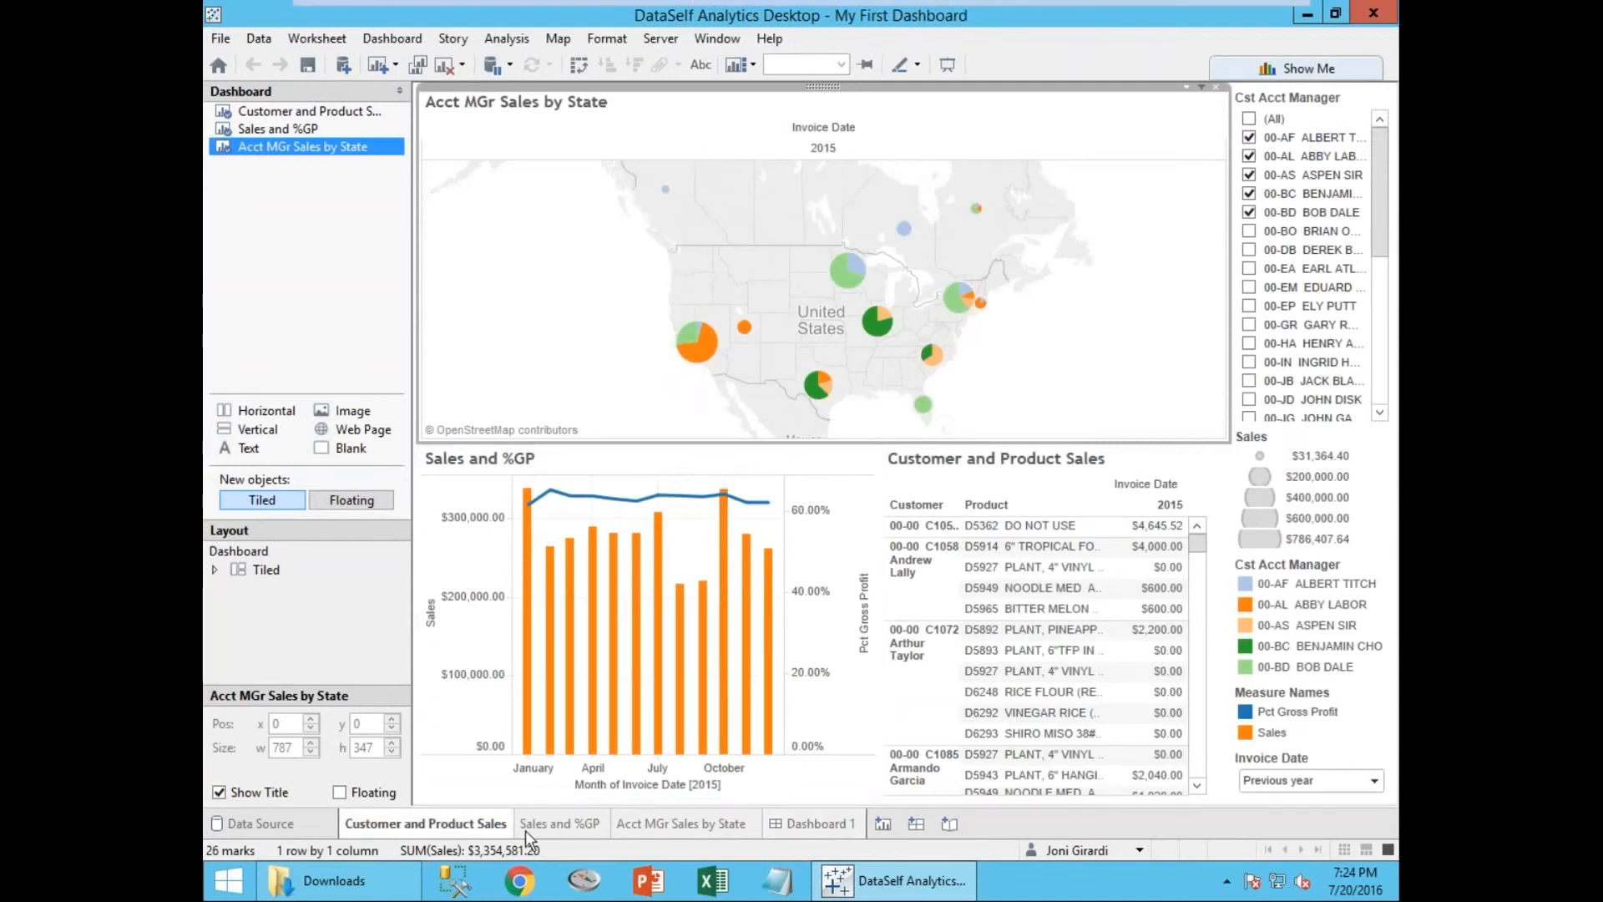
left_click(577, 826)
left_click(659, 825)
left_click(815, 827)
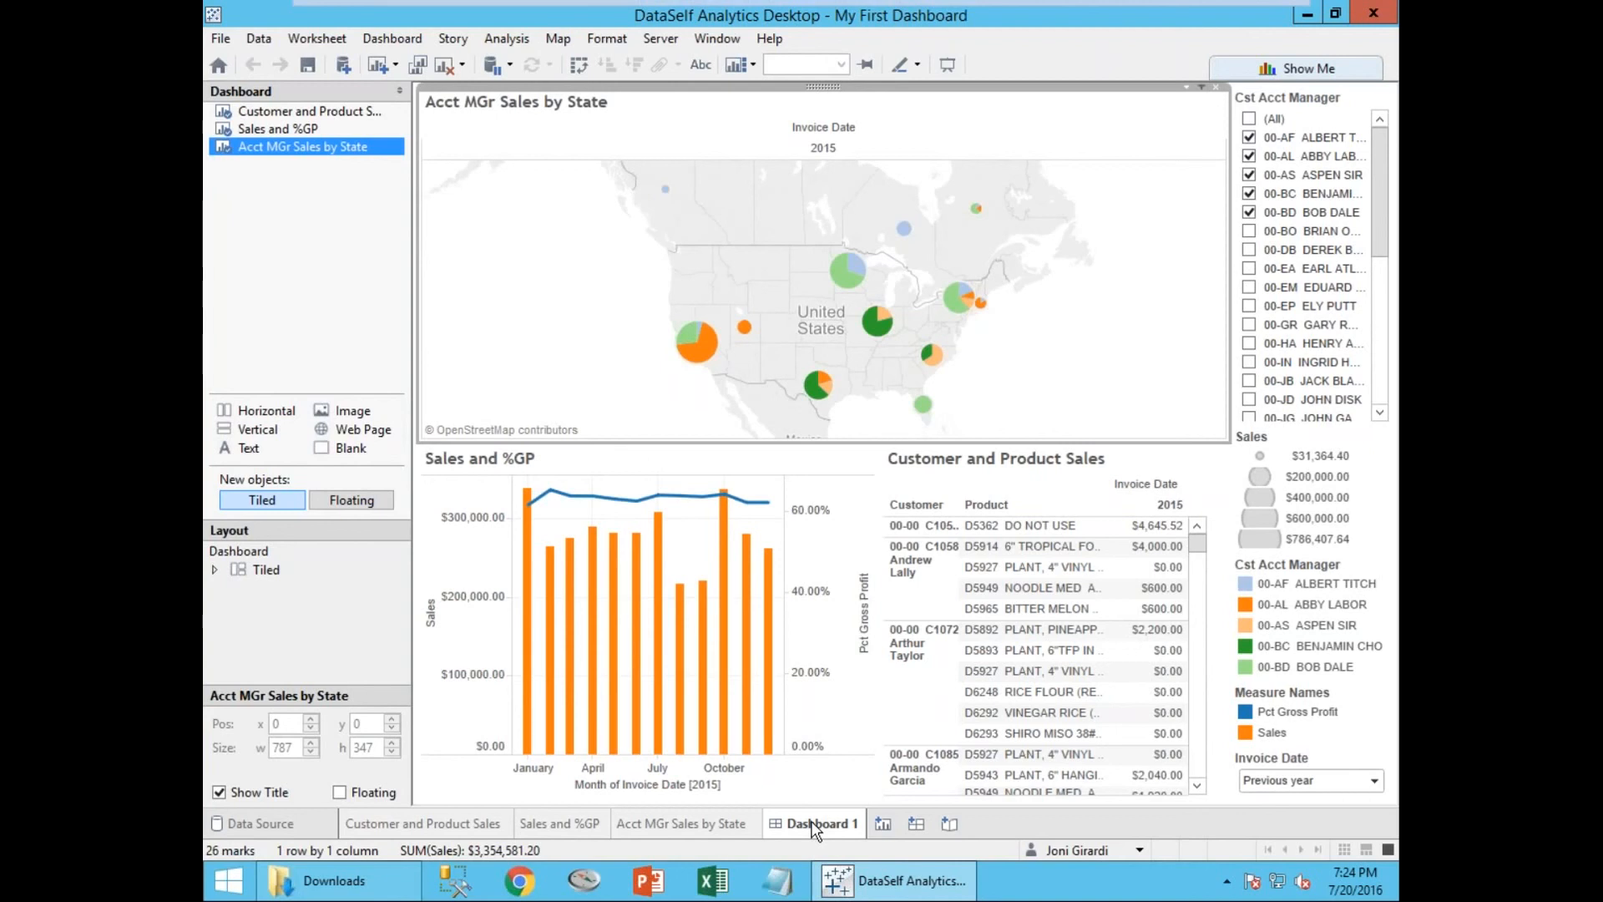
Add a new blank worksheet to the workbook and return to Dashboard 1.
left_click(884, 823)
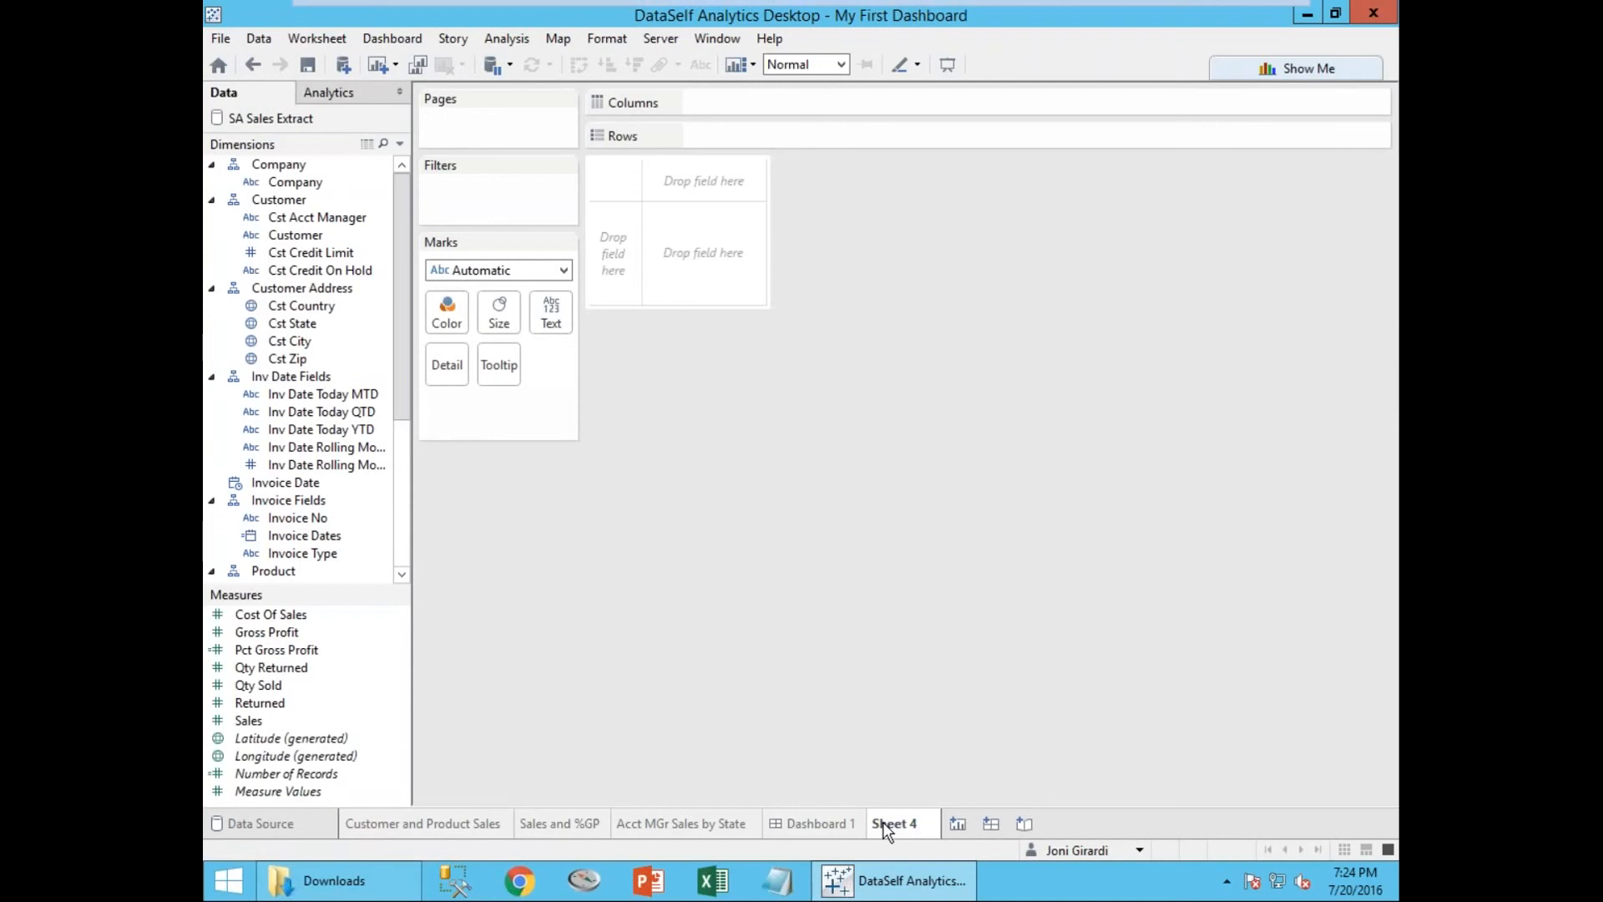
left_click(822, 825)
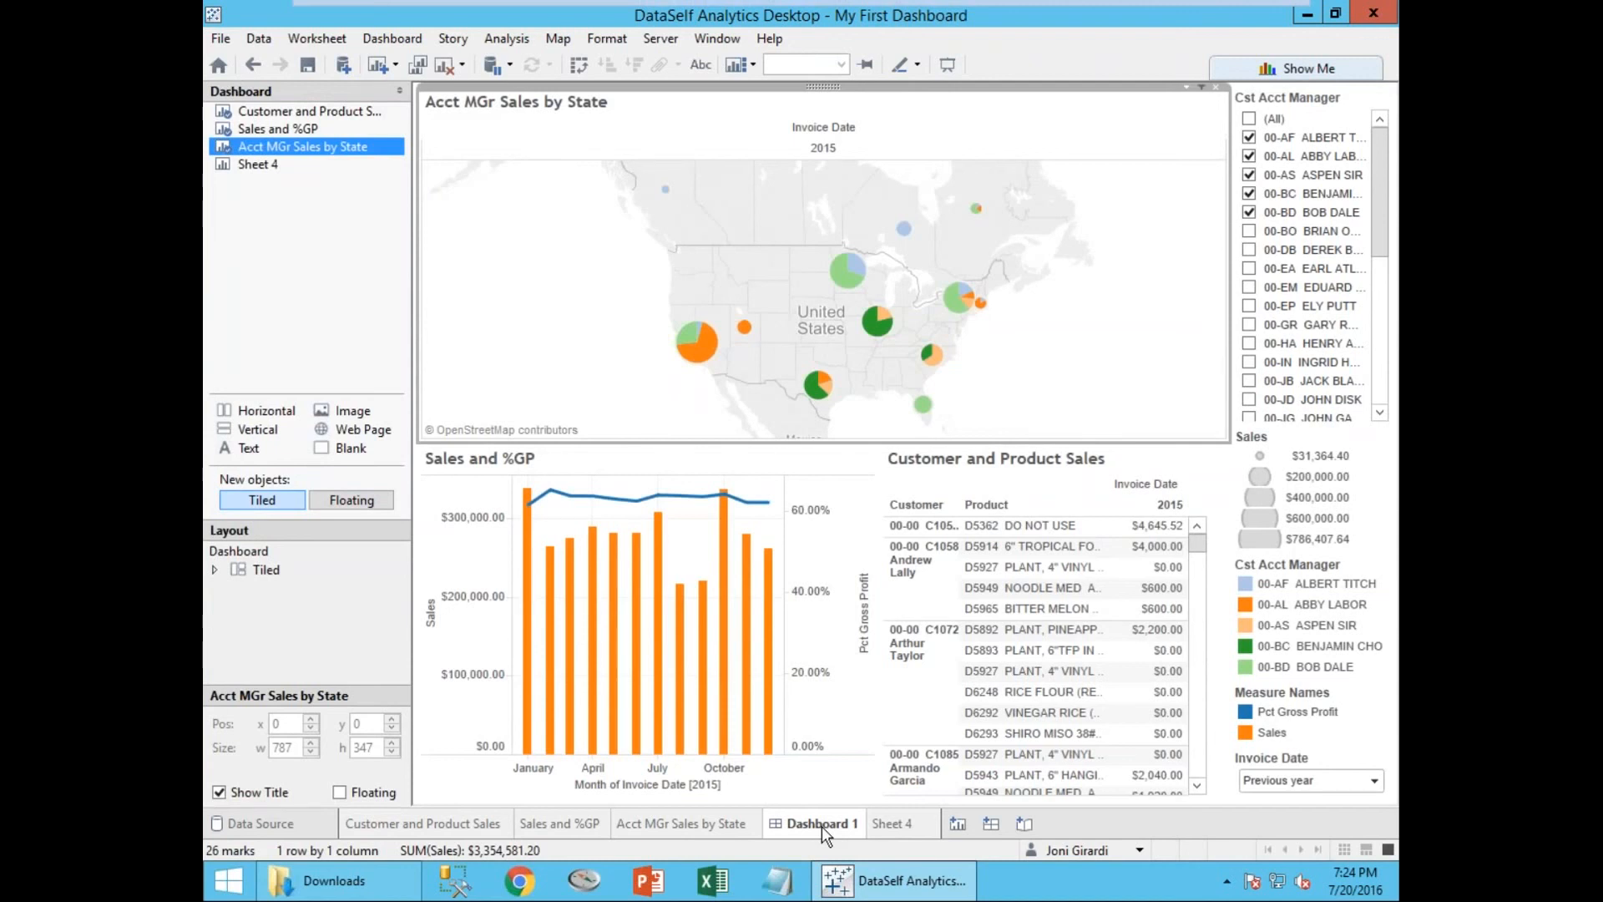